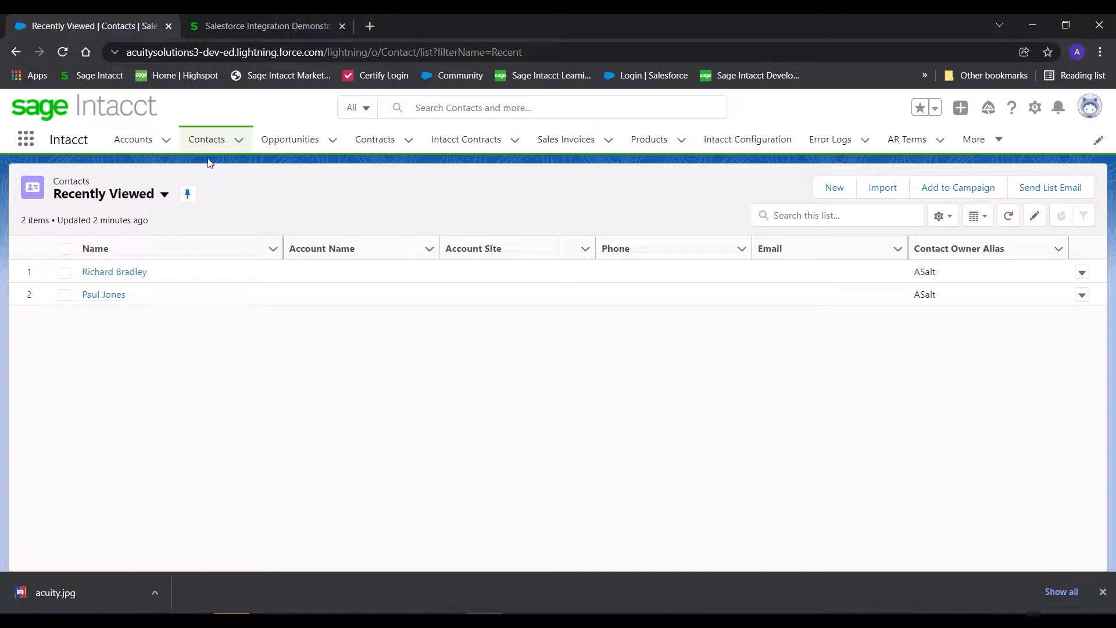
# Step: Start a new contact with salutation Mr., first name SF Int and last name Demo
pyautogui.click(833, 192)
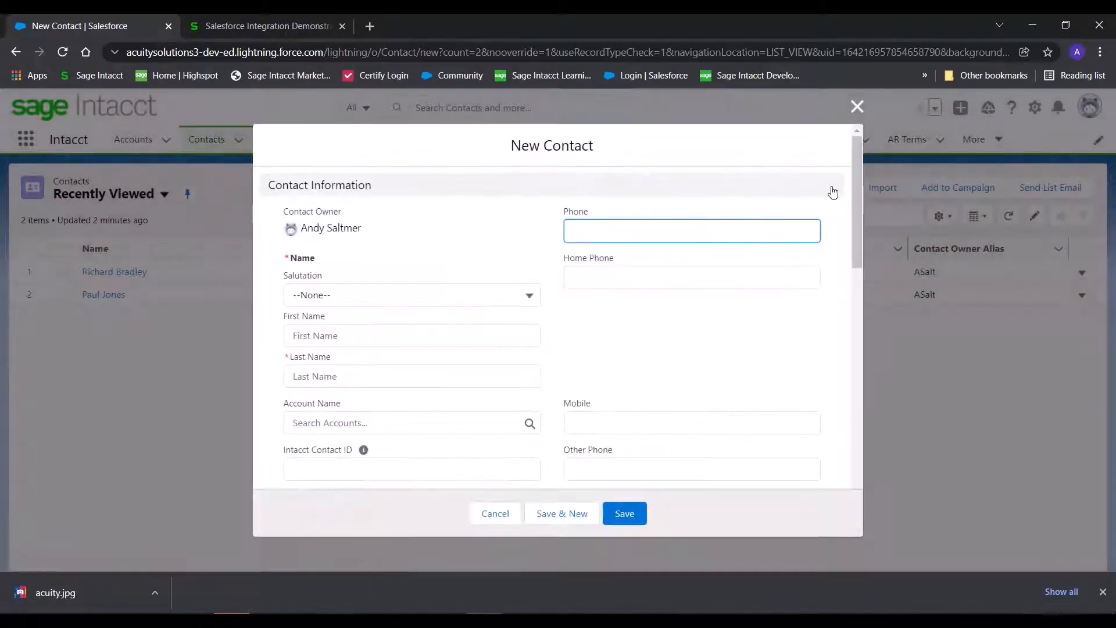
pyautogui.click(416, 295)
pyautogui.click(345, 352)
pyautogui.click(336, 339)
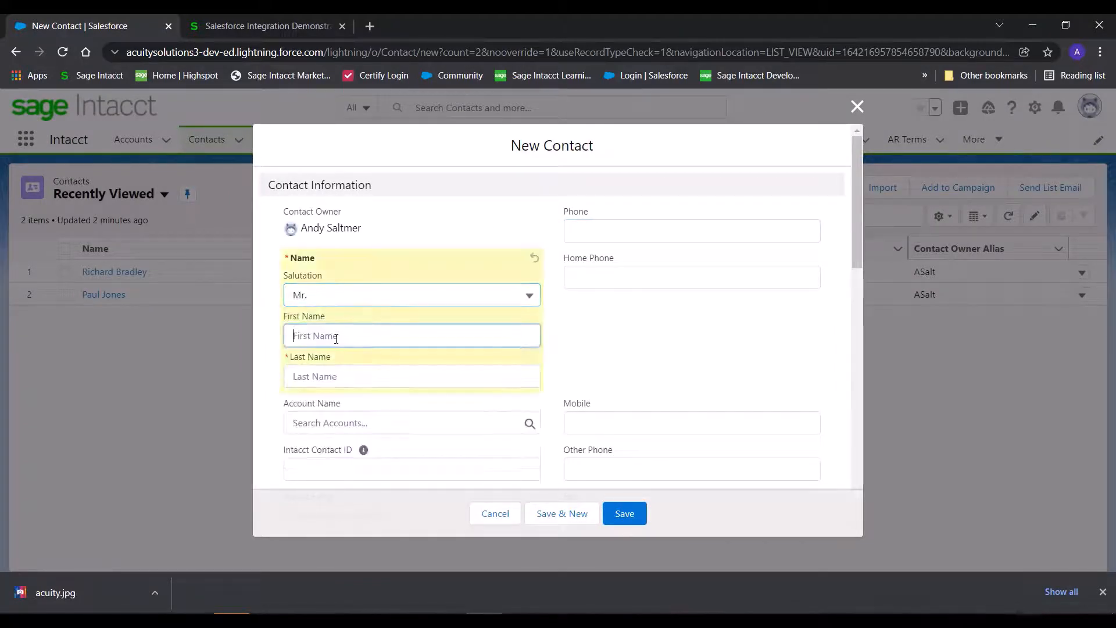
pyautogui.write('SF Int')
pyautogui.press('Tab')
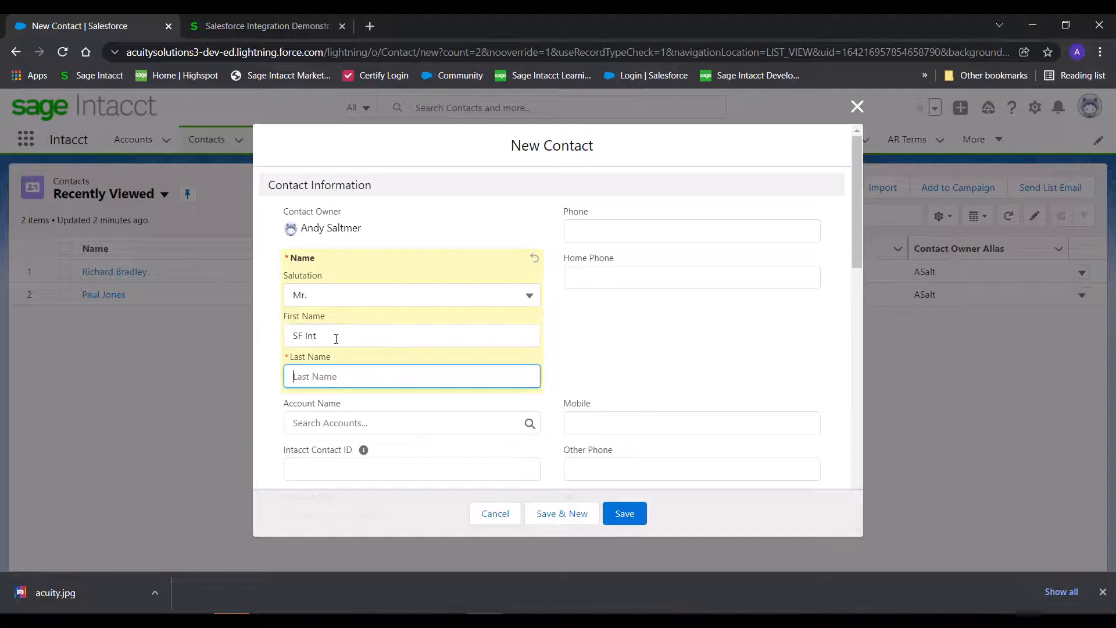
pyautogui.write('Demo')
pyautogui.press('Tab')
pyautogui.press('Tab')
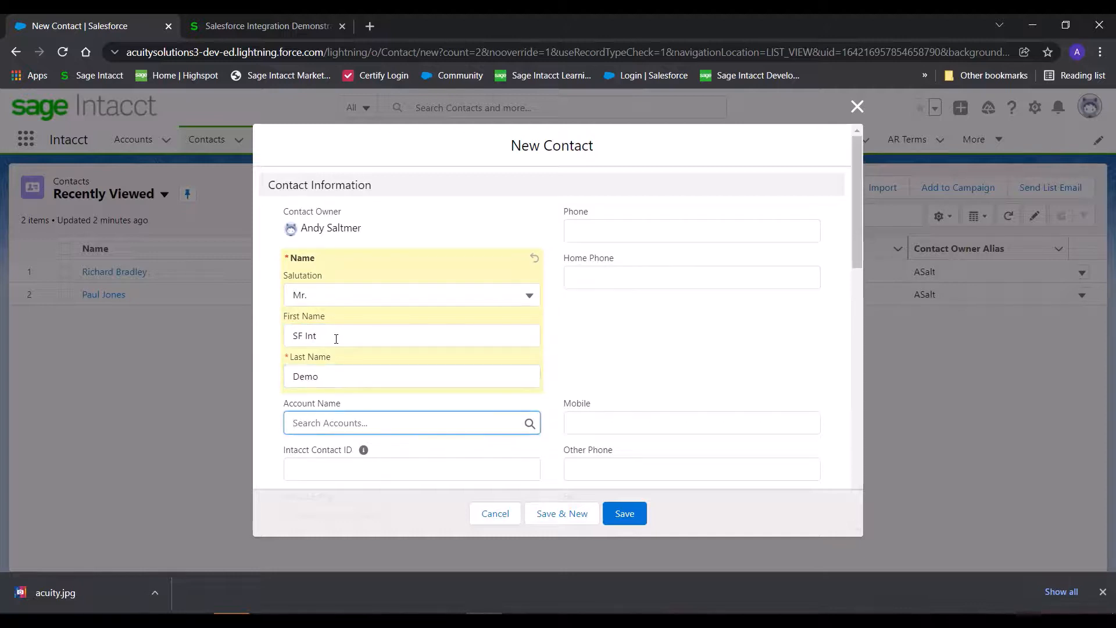
# Step: Set the new contact's Intacct Entity to 5.1. UK Services
pyautogui.scroll(-3, 488, 400)
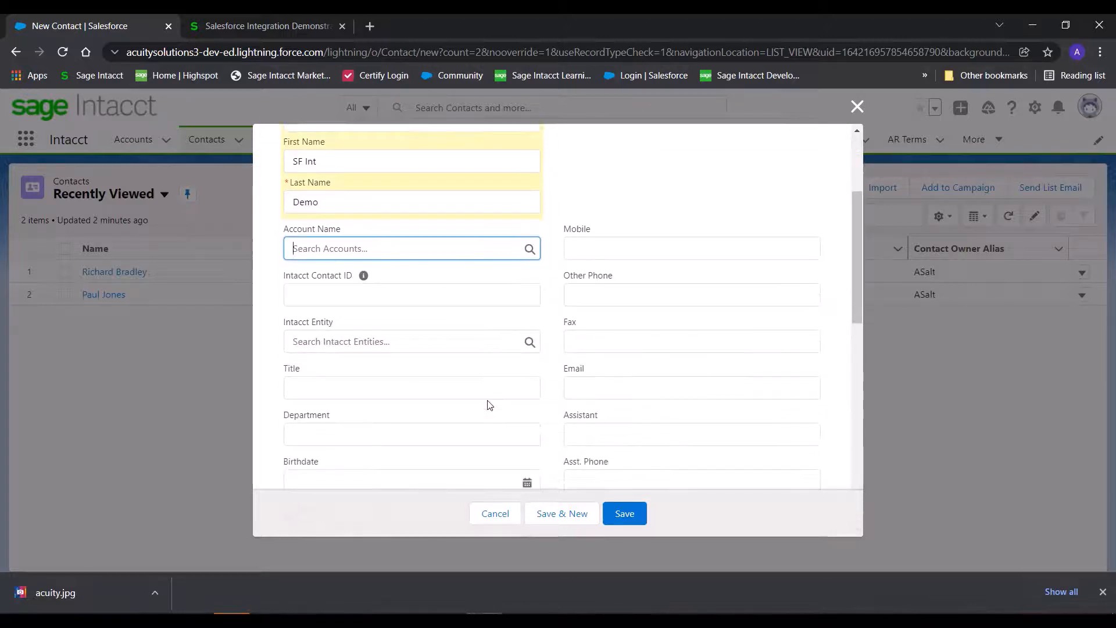
pyautogui.moveTo(364, 282)
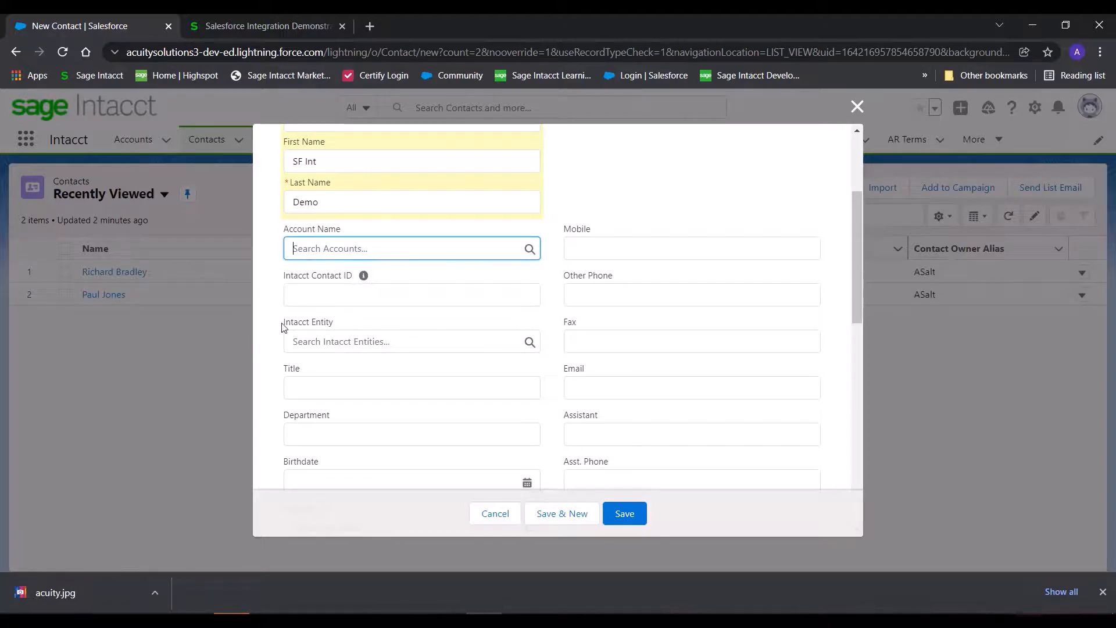
pyautogui.click(368, 346)
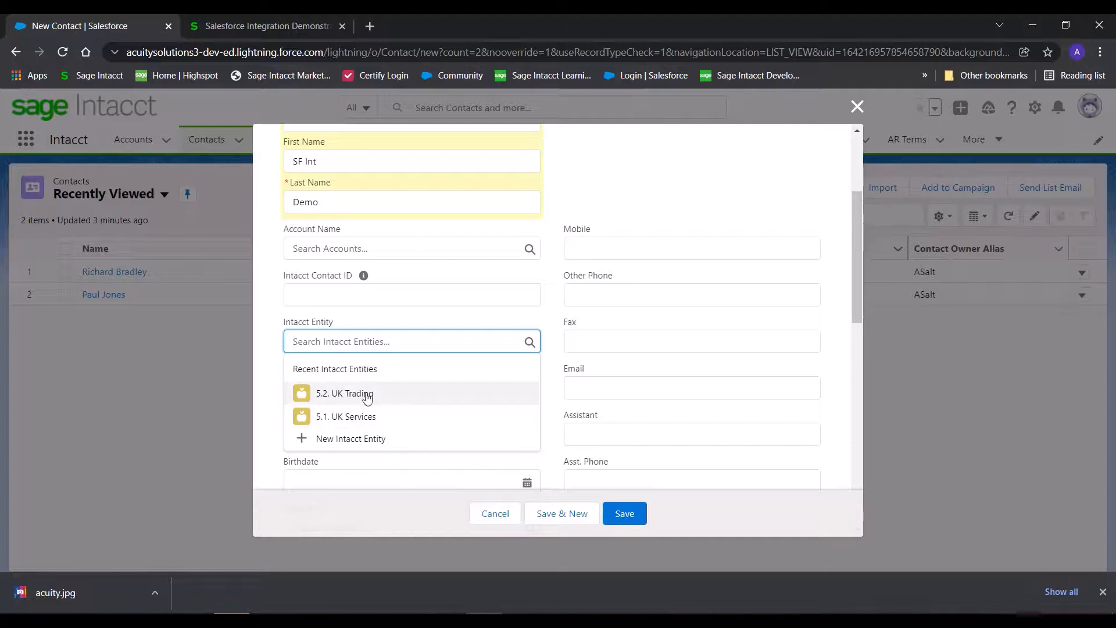
pyautogui.click(362, 424)
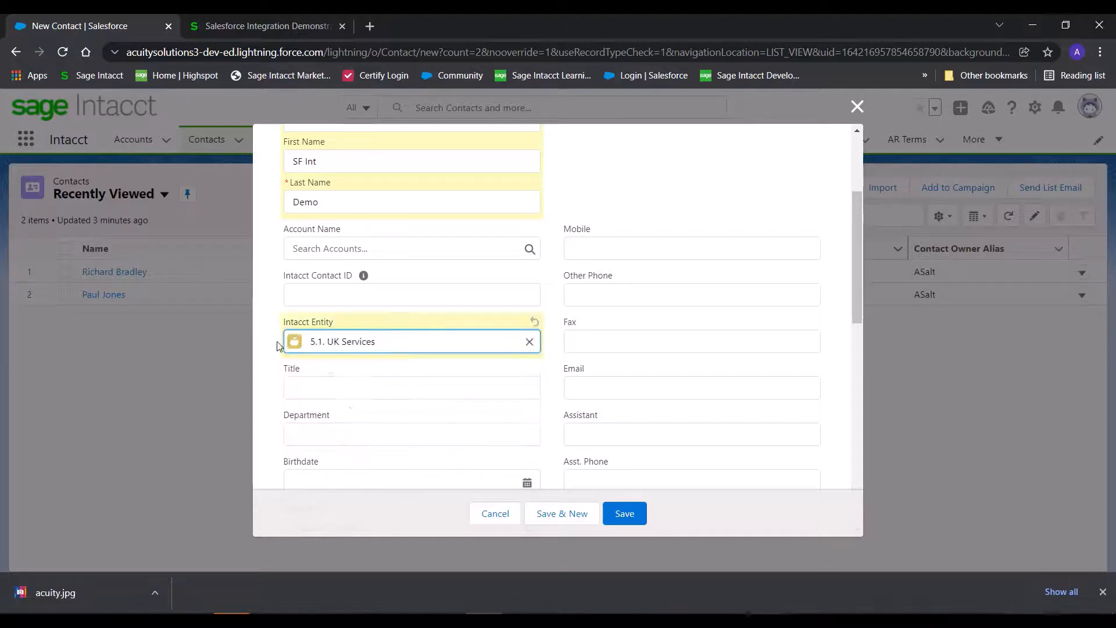
# Step: Enable Sync With Intacct for the new contact and save the record
pyautogui.scroll(-1, 464, 424)
pyautogui.scroll(-3, 464, 425)
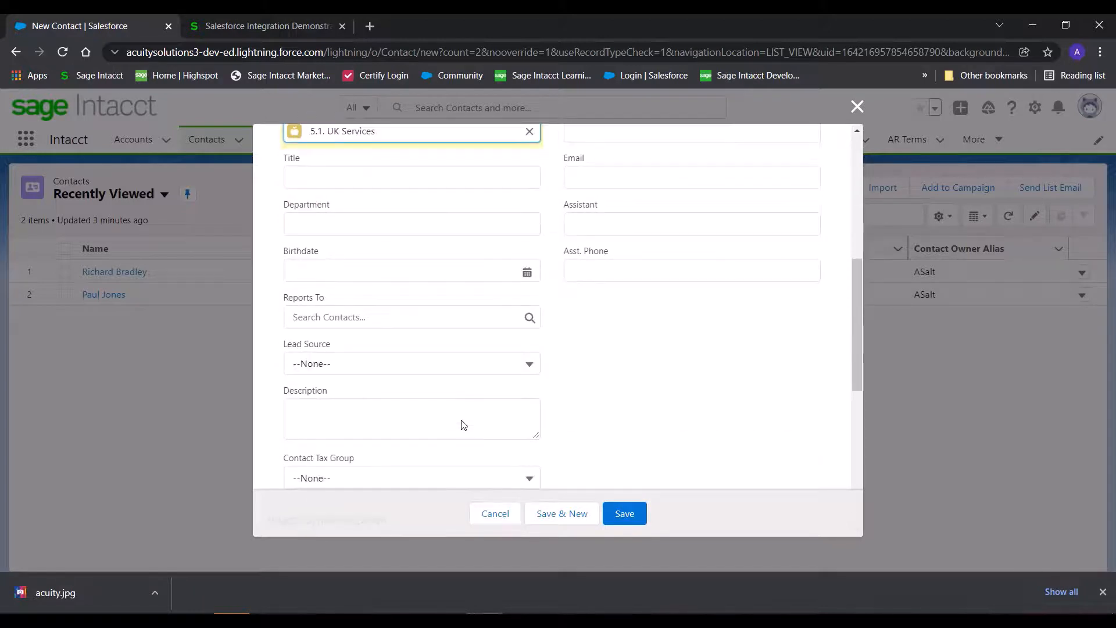
pyautogui.rightClick(462, 420)
pyautogui.click(707, 406)
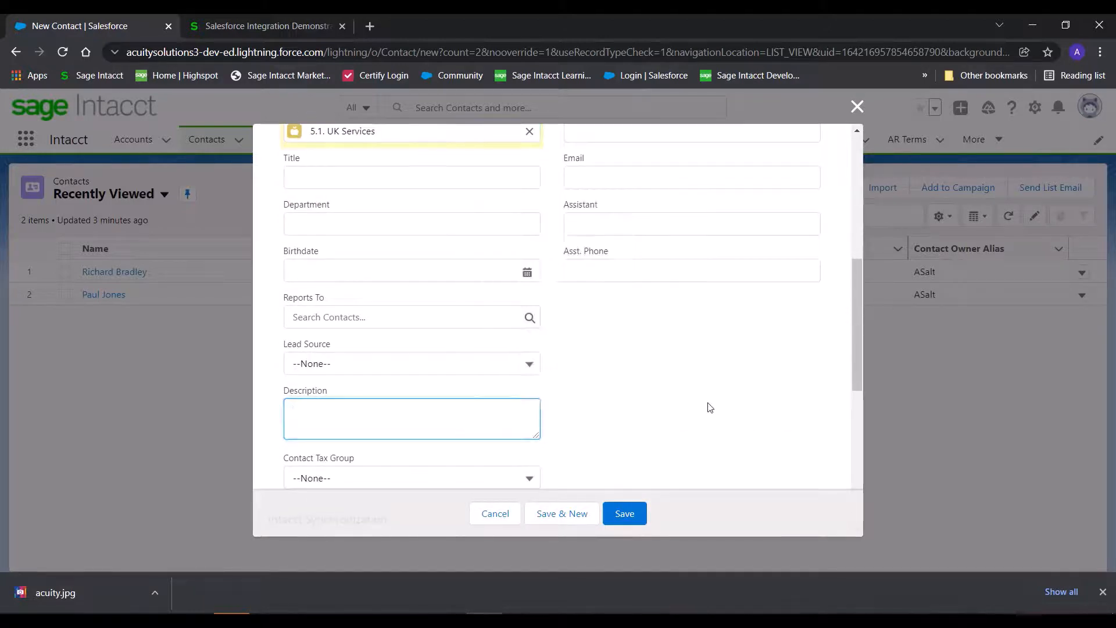
pyautogui.scroll(-5, 454, 367)
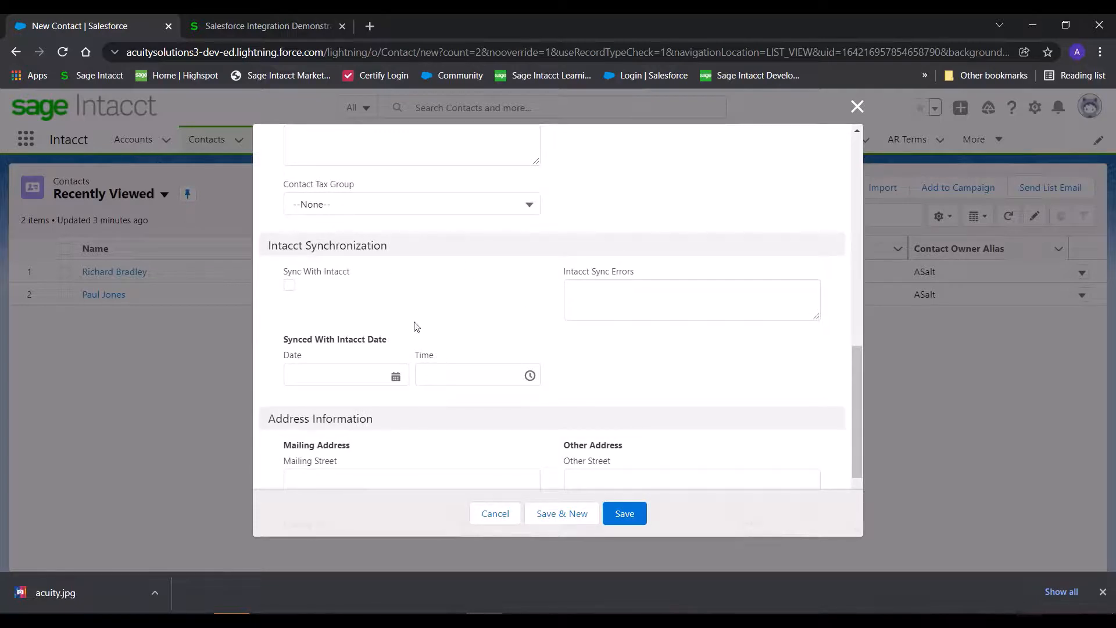
pyautogui.click(290, 285)
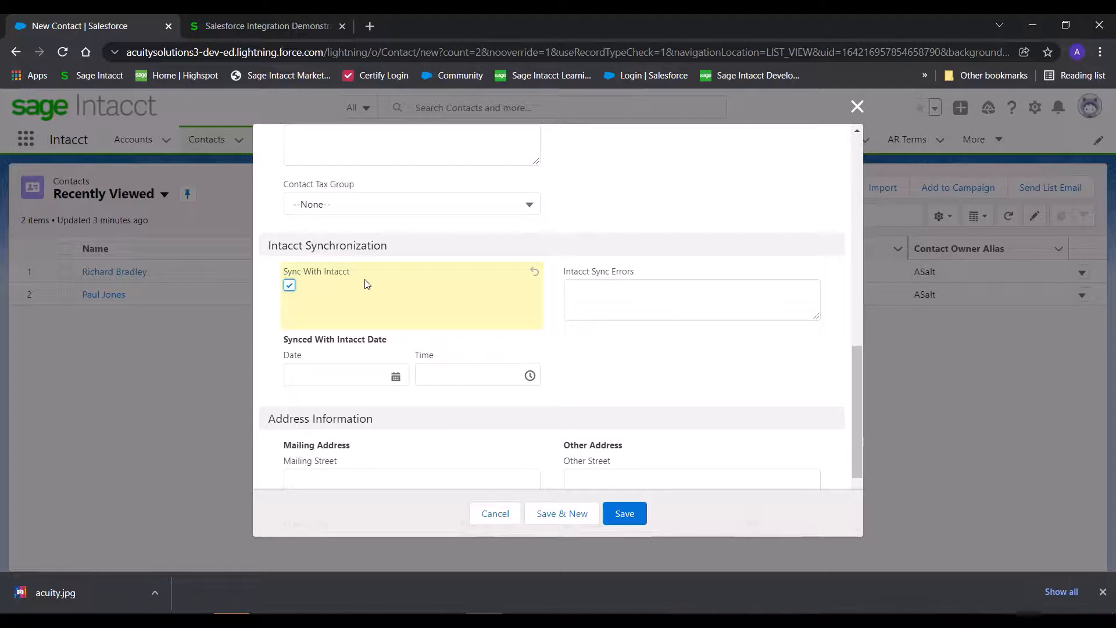
pyautogui.scroll(-2, 456, 437)
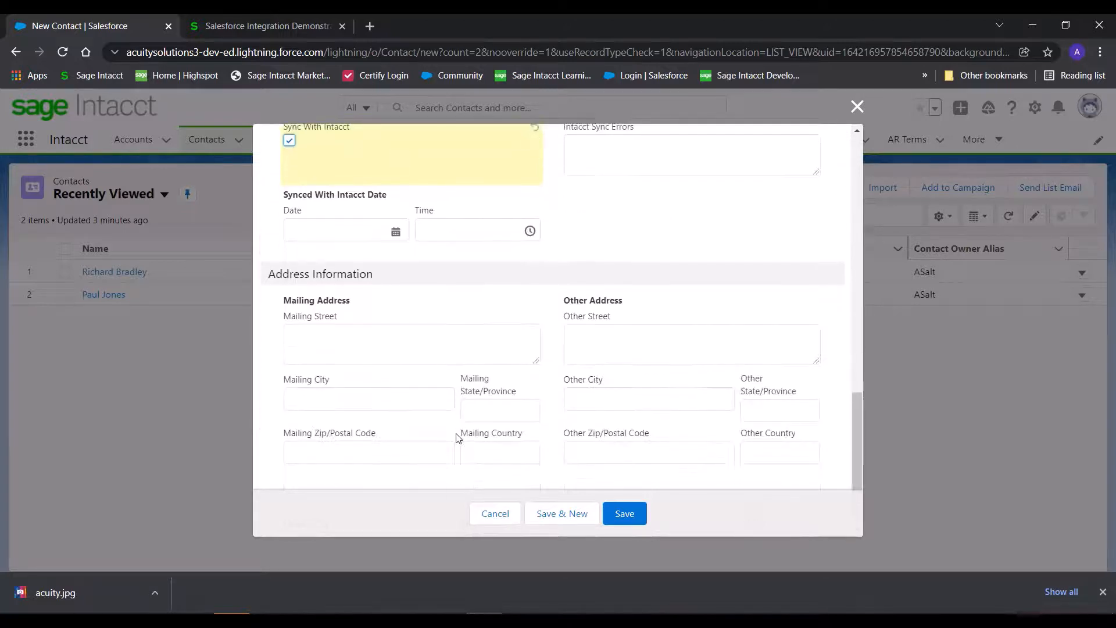
pyautogui.click(644, 522)
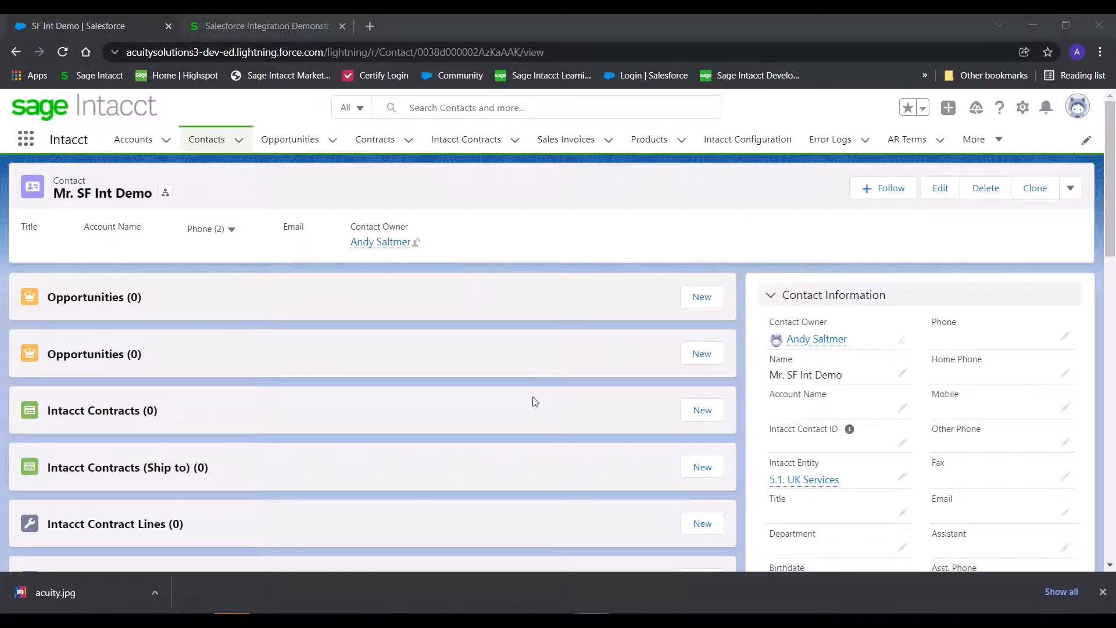
# Step: Switch to Sage Intacct and open the company's Contacts list
pyautogui.click(258, 26)
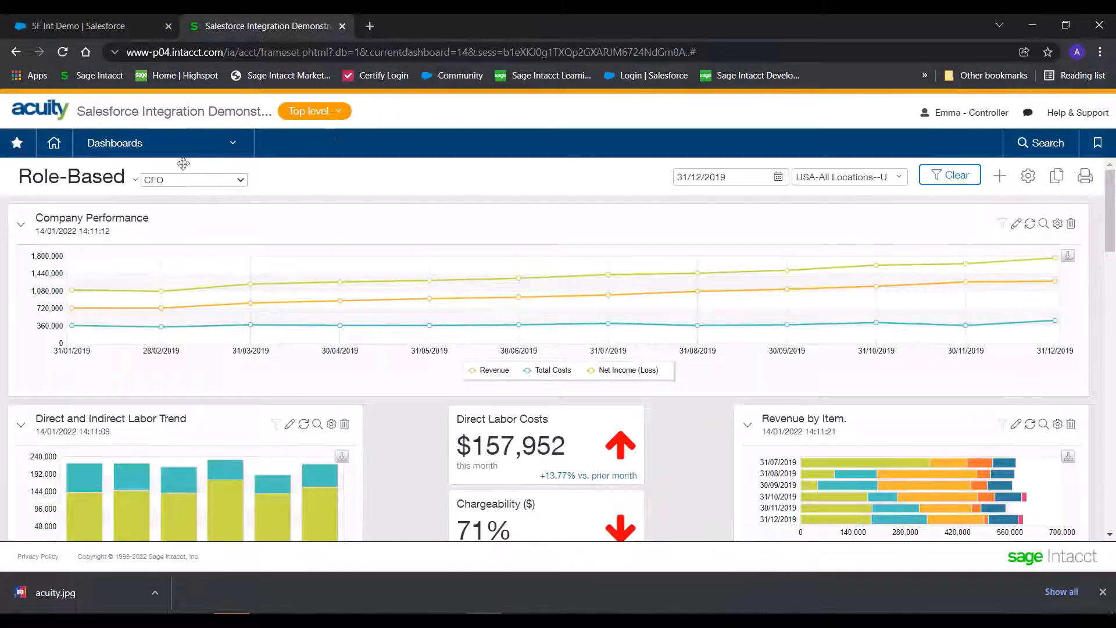
pyautogui.click(183, 143)
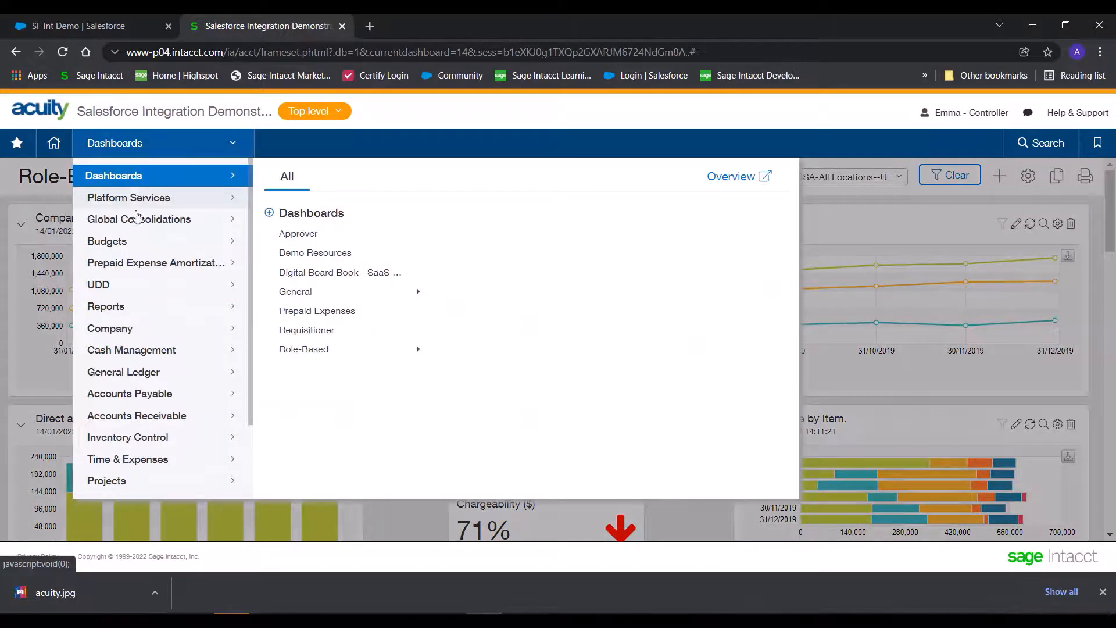
pyautogui.click(164, 327)
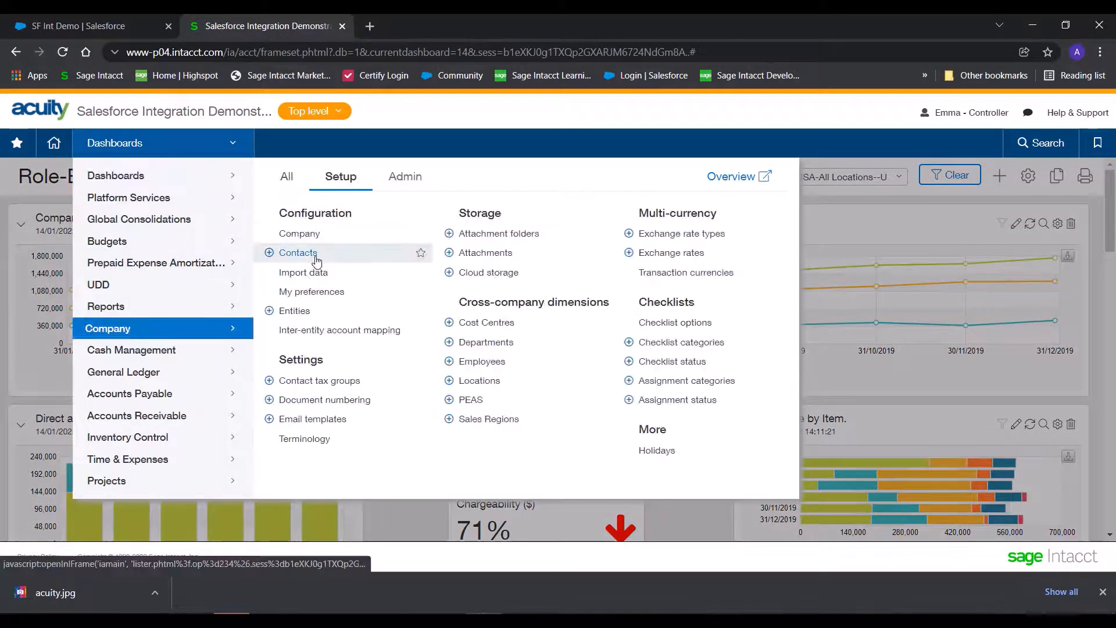
pyautogui.click(299, 253)
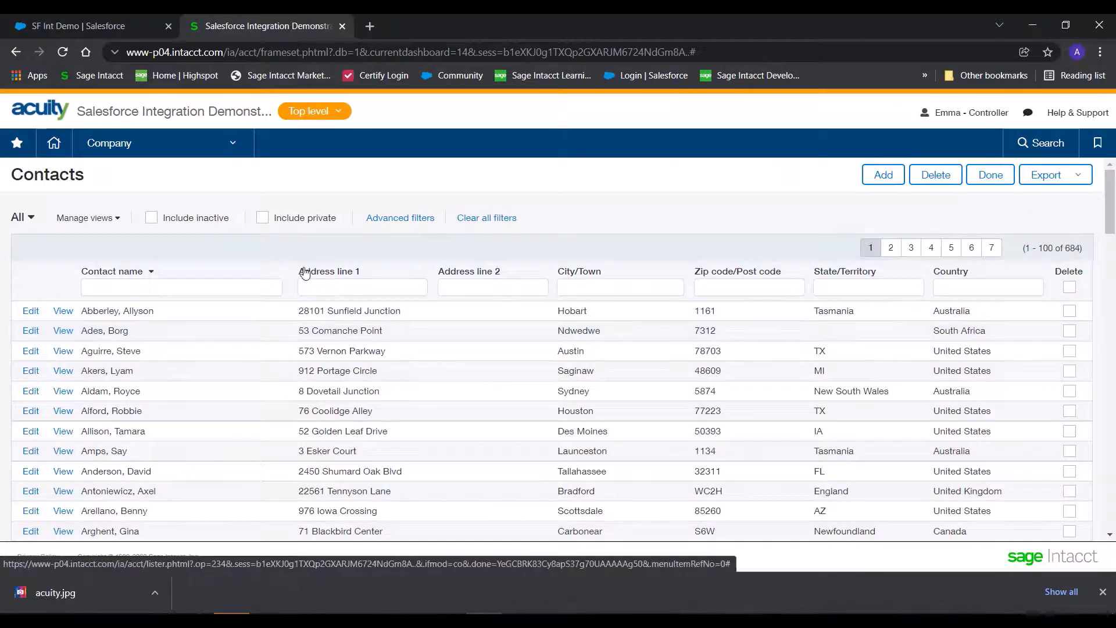
# Step: Filter the Intacct contacts by the contact name demo
pyautogui.click(145, 287)
pyautogui.write('dem')
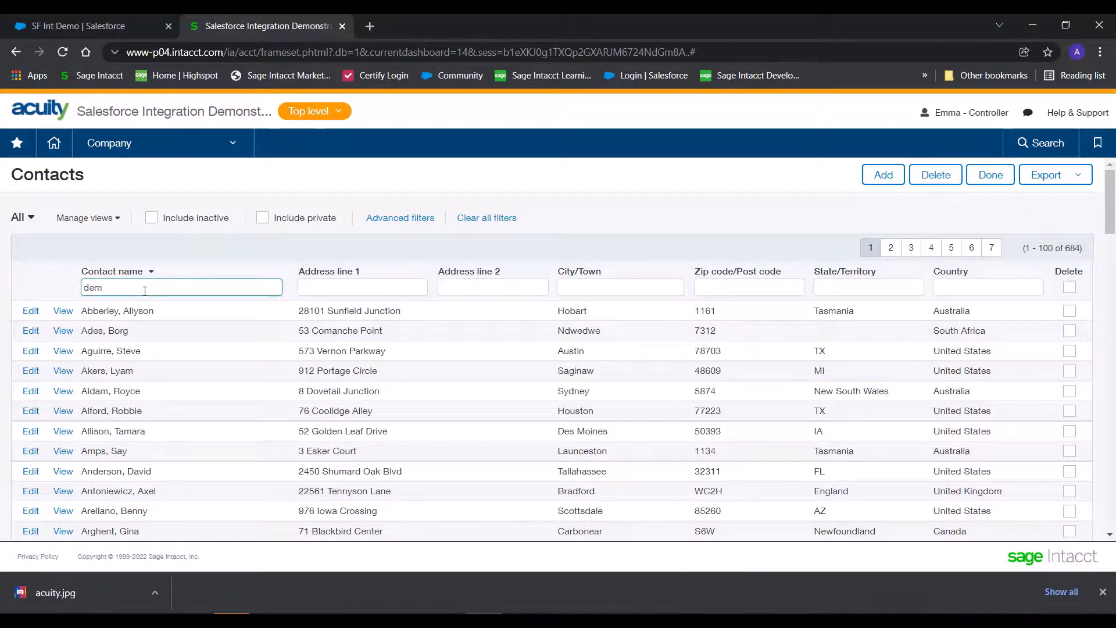
pyautogui.write('o')
pyautogui.press('Return')
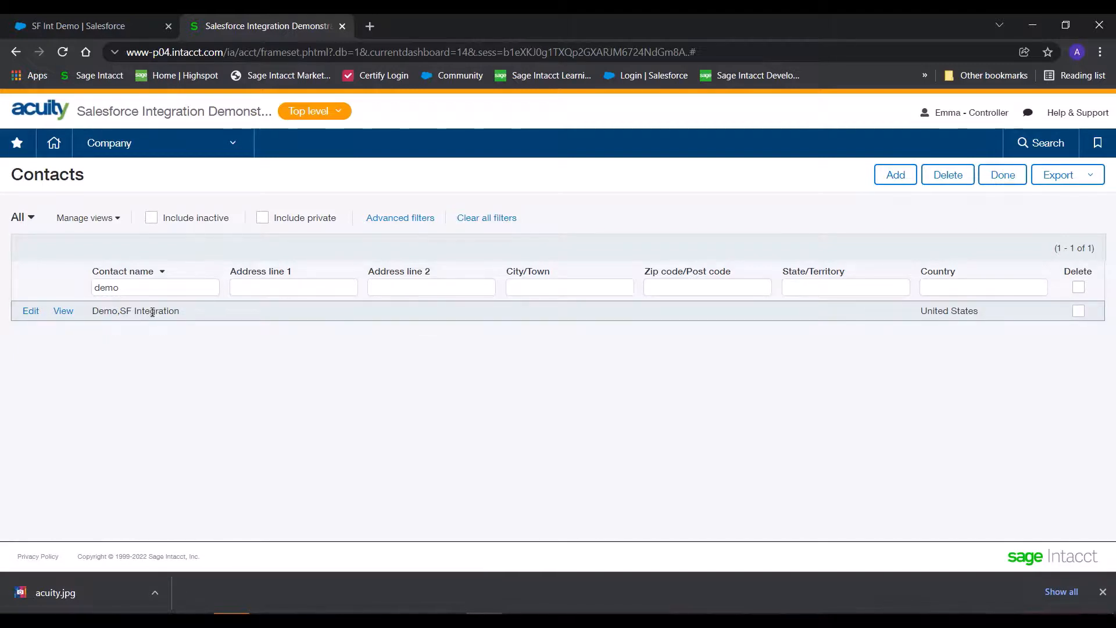
# Step: Switch back to Salesforce and start a new account with the account name SF Int Demo
pyautogui.click(110, 21)
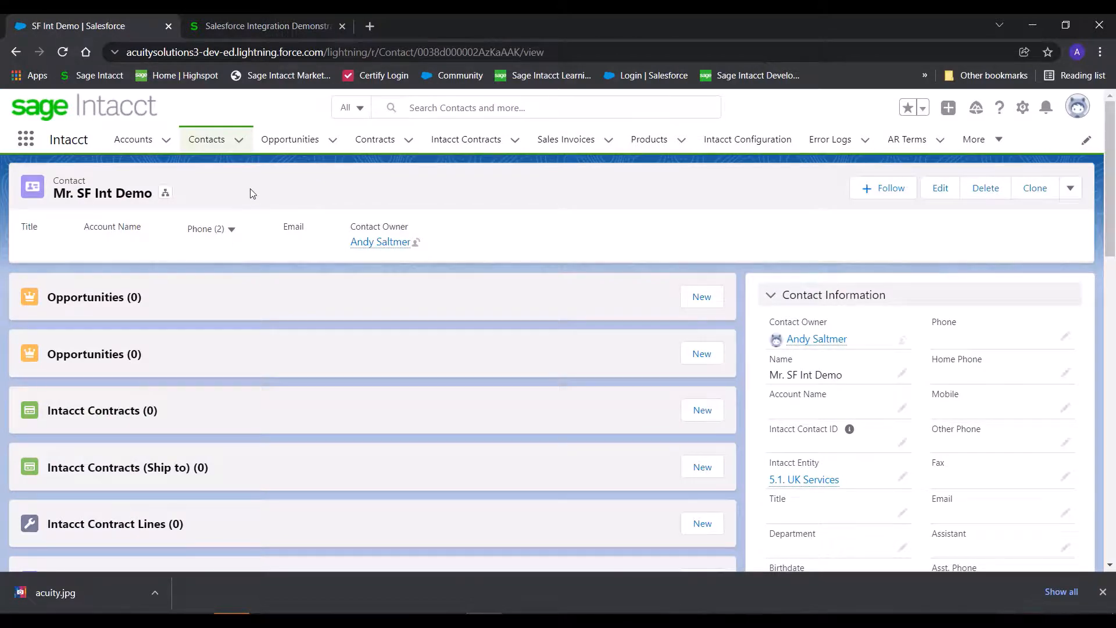
pyautogui.click(133, 139)
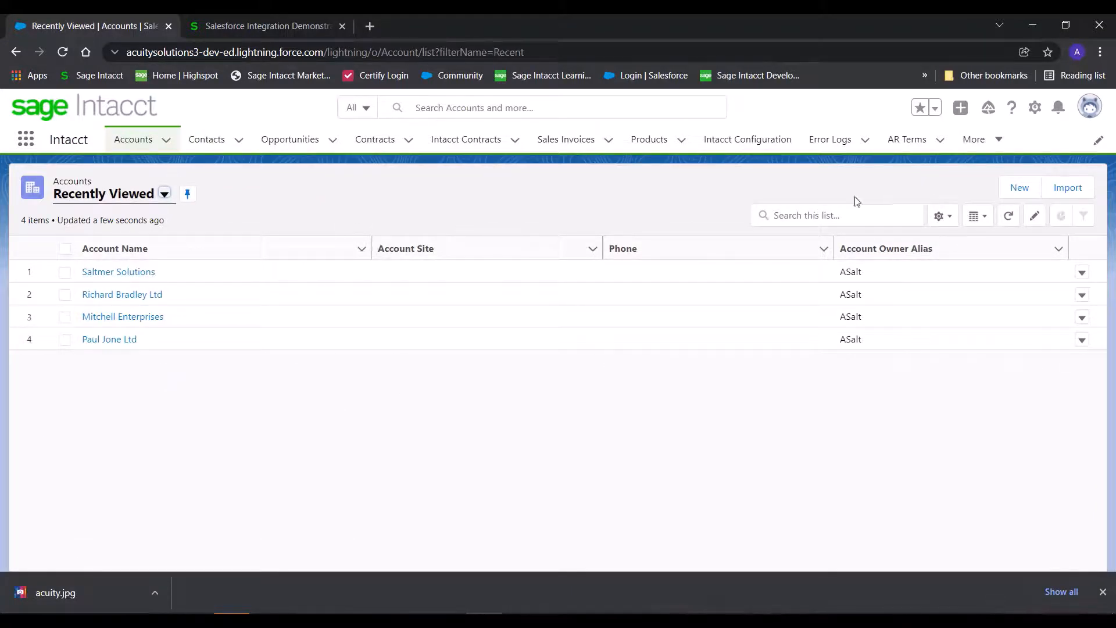
pyautogui.click(1015, 188)
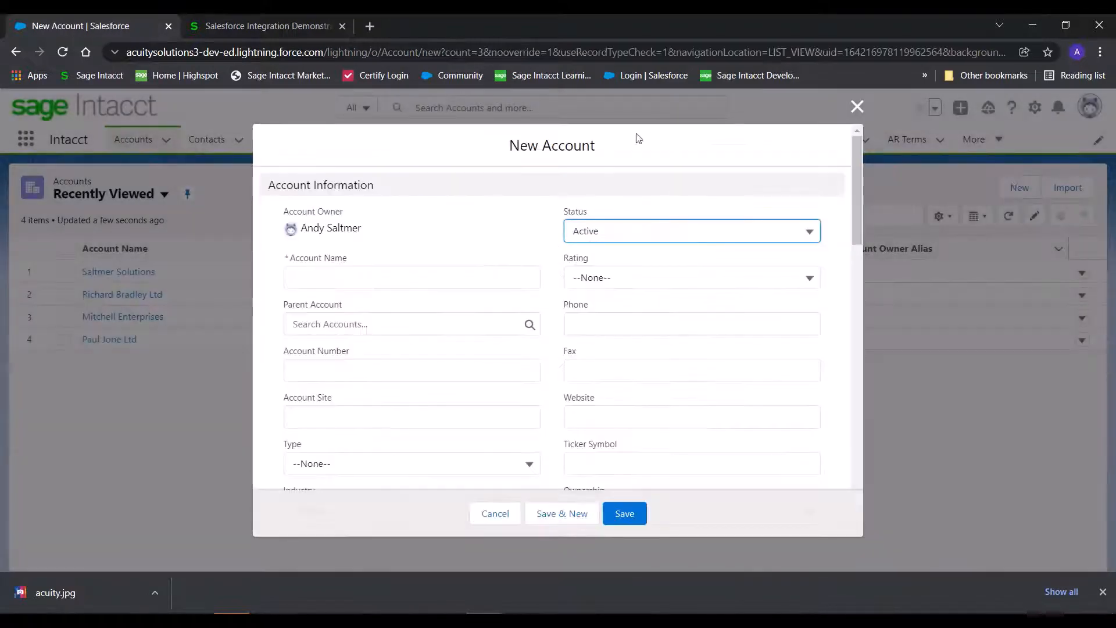
pyautogui.click(383, 281)
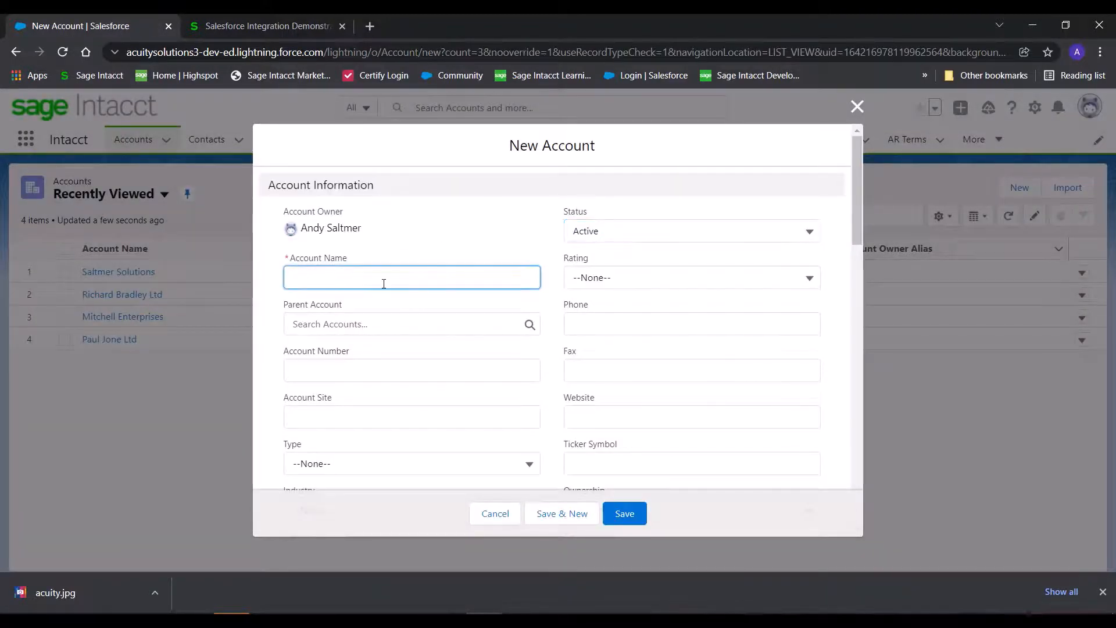
pyautogui.write('SF Int Demo')
pyautogui.press('Tab')
pyautogui.press('Tab')
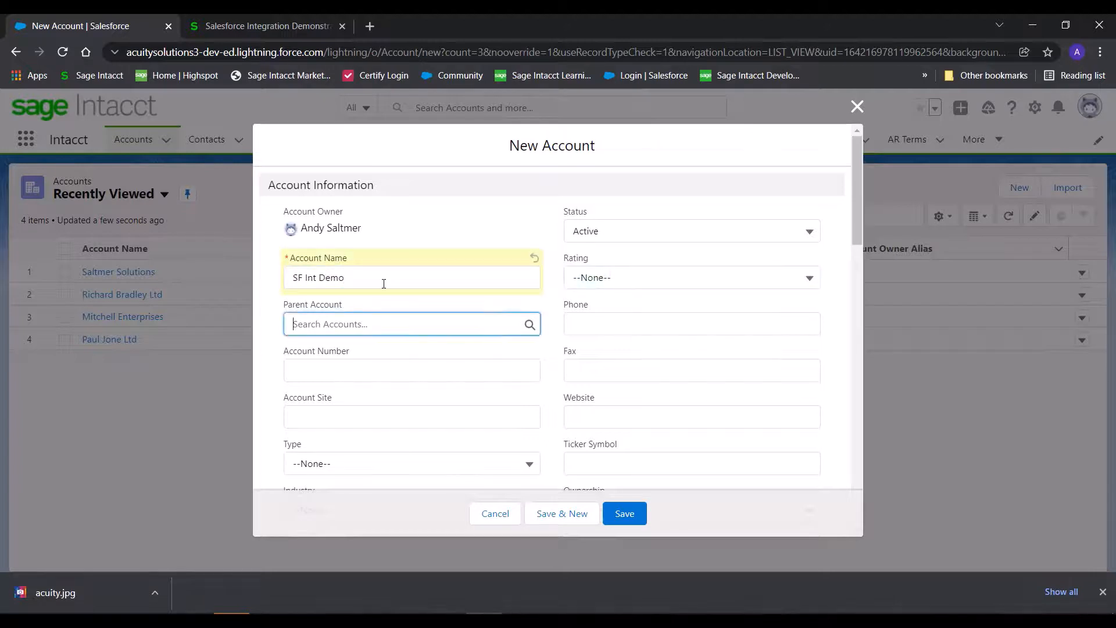
# Step: Enable Sync With Intacct for the new account
pyautogui.scroll(-5, 488, 367)
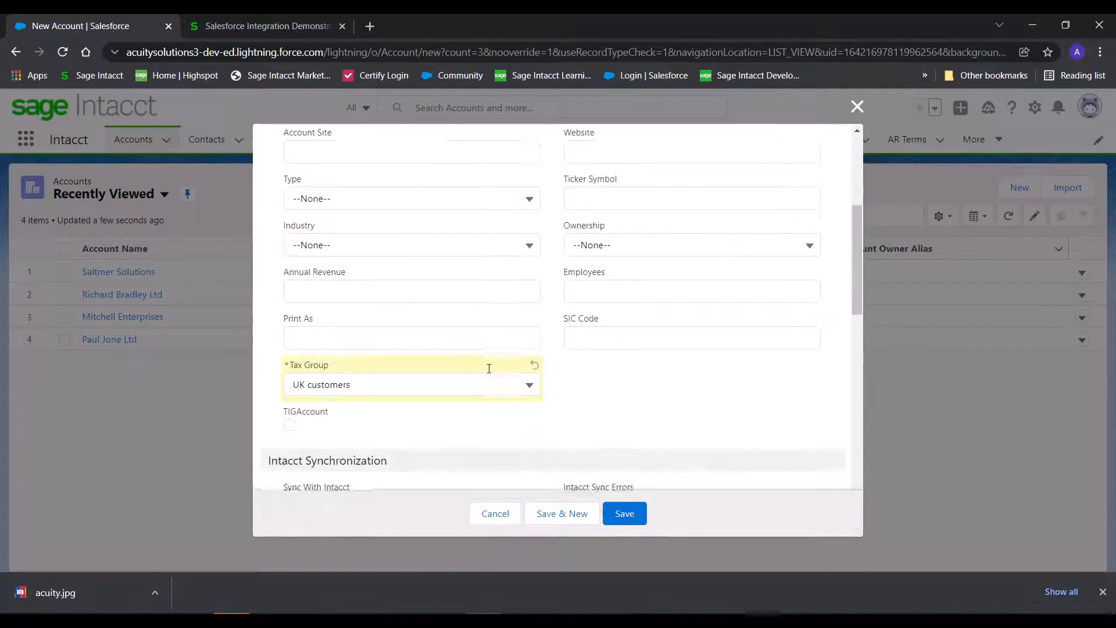
pyautogui.scroll(-3, 447, 316)
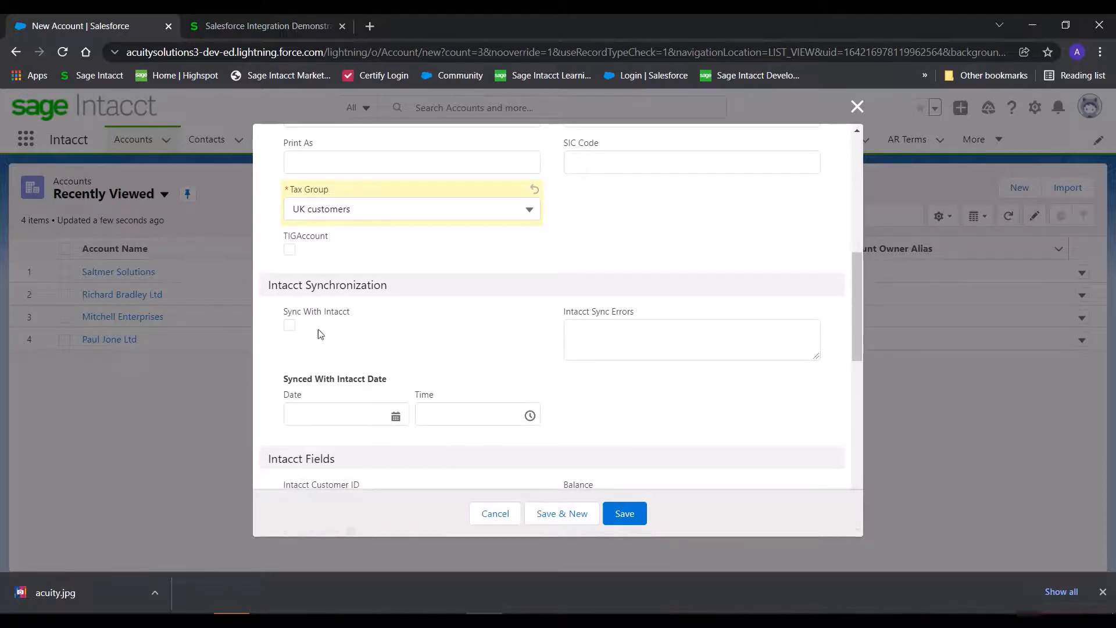
pyautogui.click(289, 325)
# Step: Set both the Reporting Entity and the Intacct Entity of the new account to 5.1. UK Services
pyautogui.scroll(-3, 470, 354)
pyautogui.scroll(-1, 470, 354)
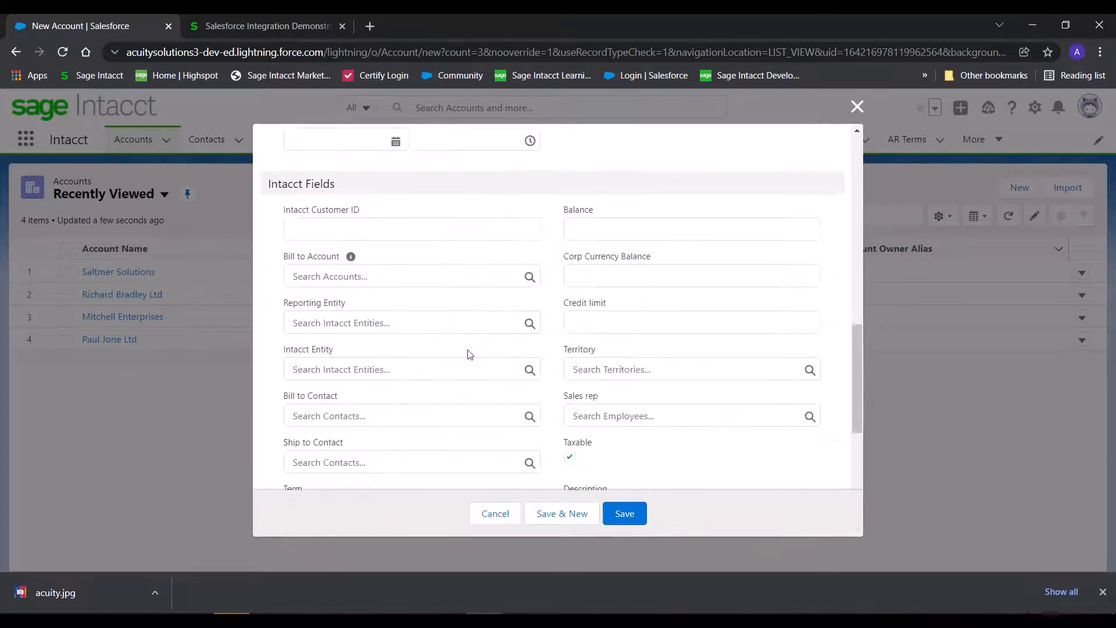
pyautogui.click(378, 274)
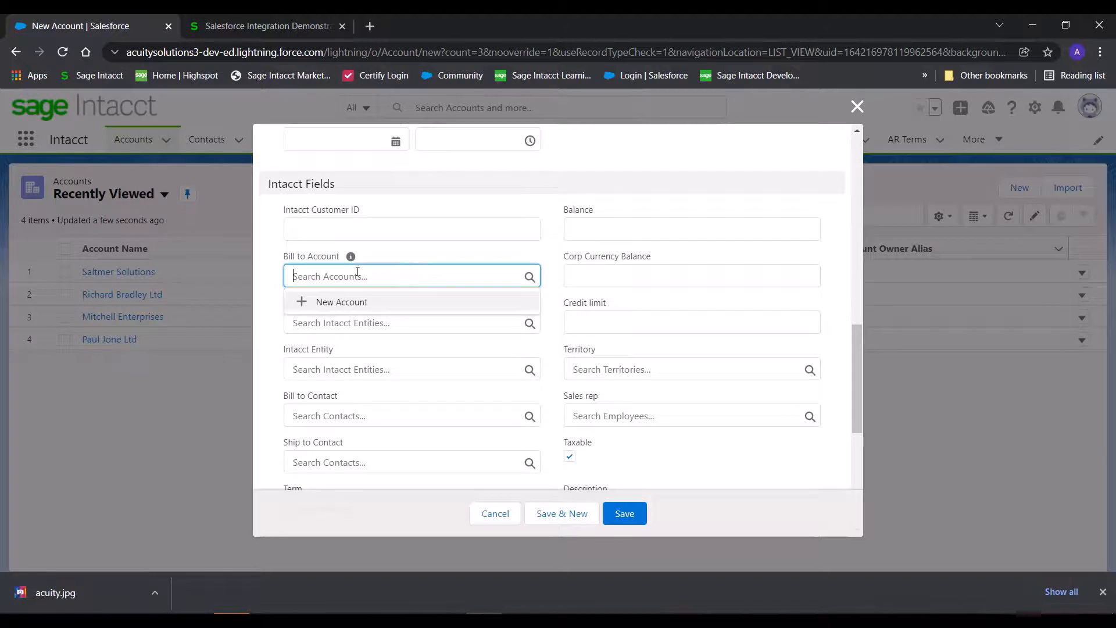
pyautogui.click(350, 324)
pyautogui.click(356, 397)
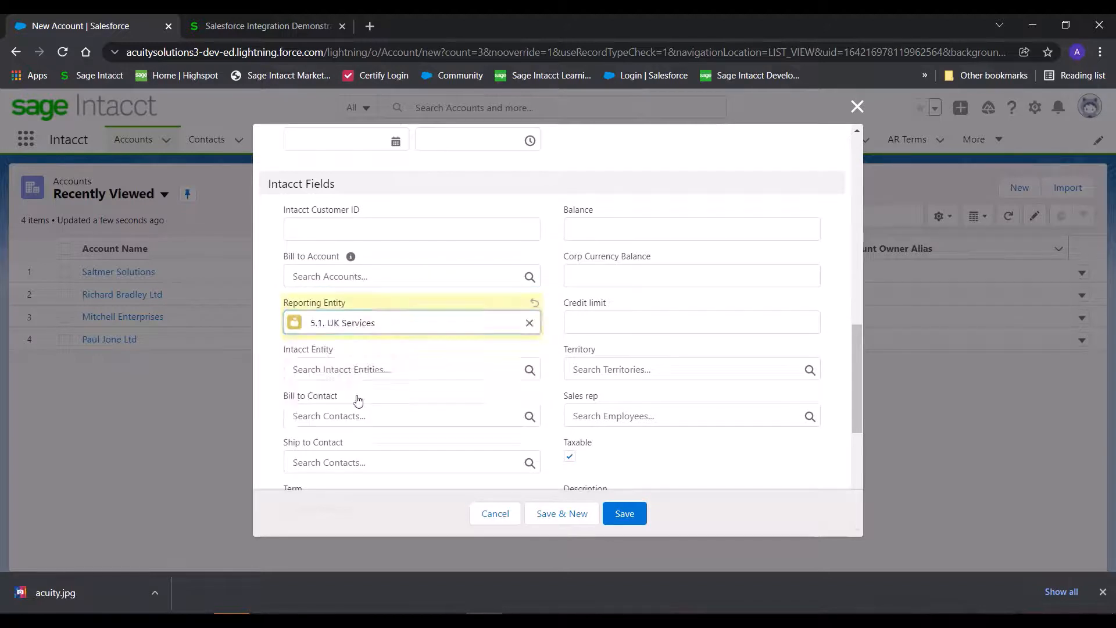
pyautogui.click(371, 372)
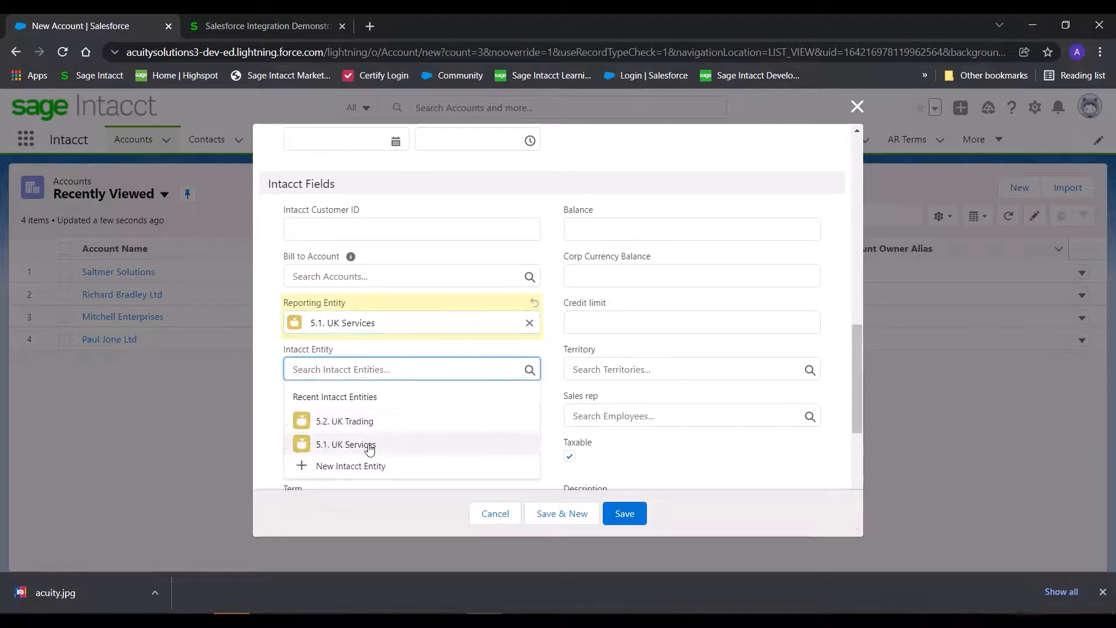
pyautogui.click(368, 446)
# Step: Assign the contact SF Int Demo as both Bill to Contact and Ship to Contact of the new account
pyautogui.click(354, 414)
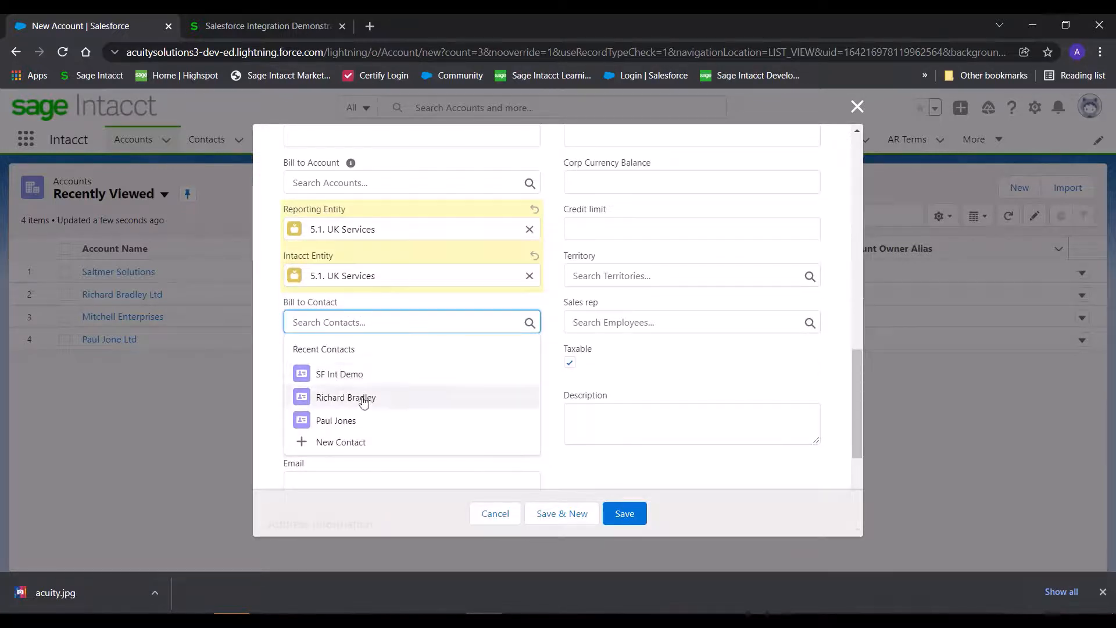
pyautogui.click(347, 379)
pyautogui.click(348, 371)
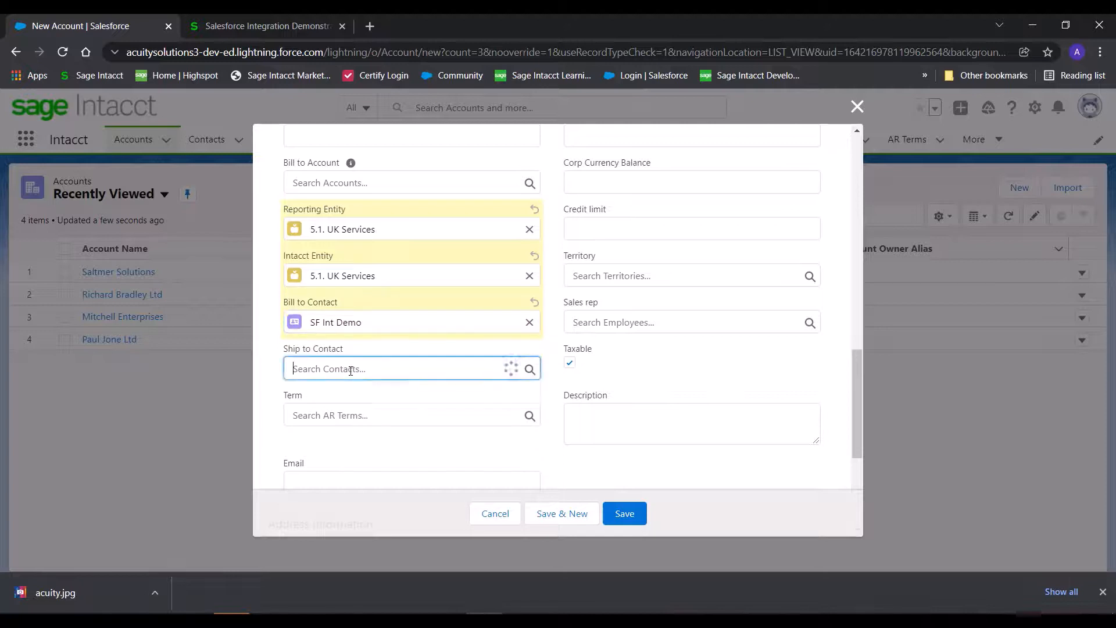
pyautogui.click(344, 422)
# Step: Set the new account's Term to Net 30
pyautogui.click(351, 408)
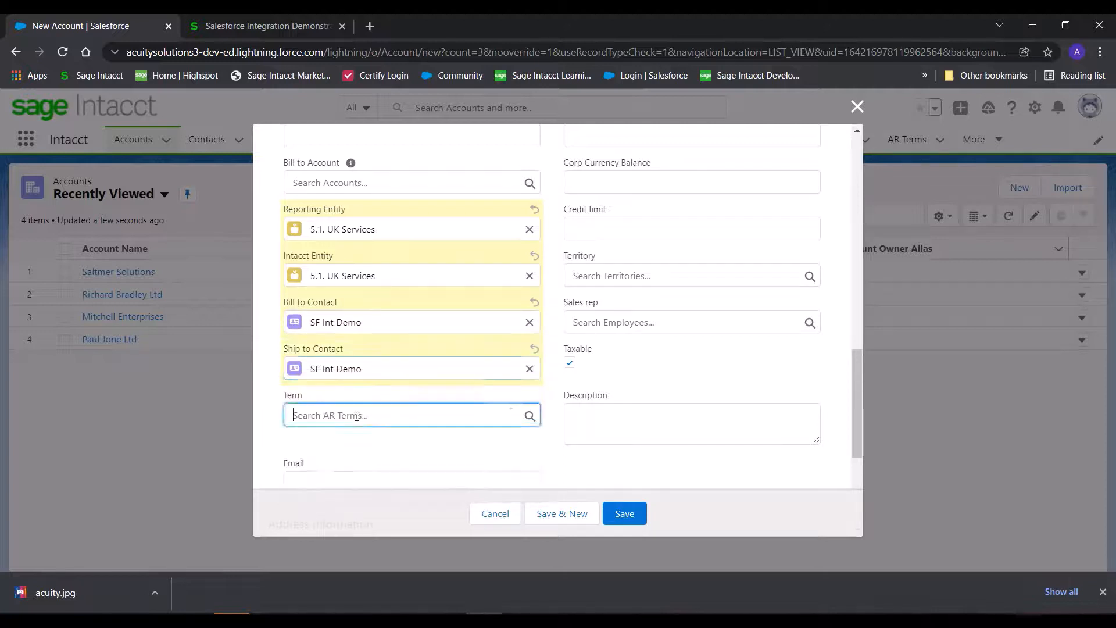
pyautogui.write('net')
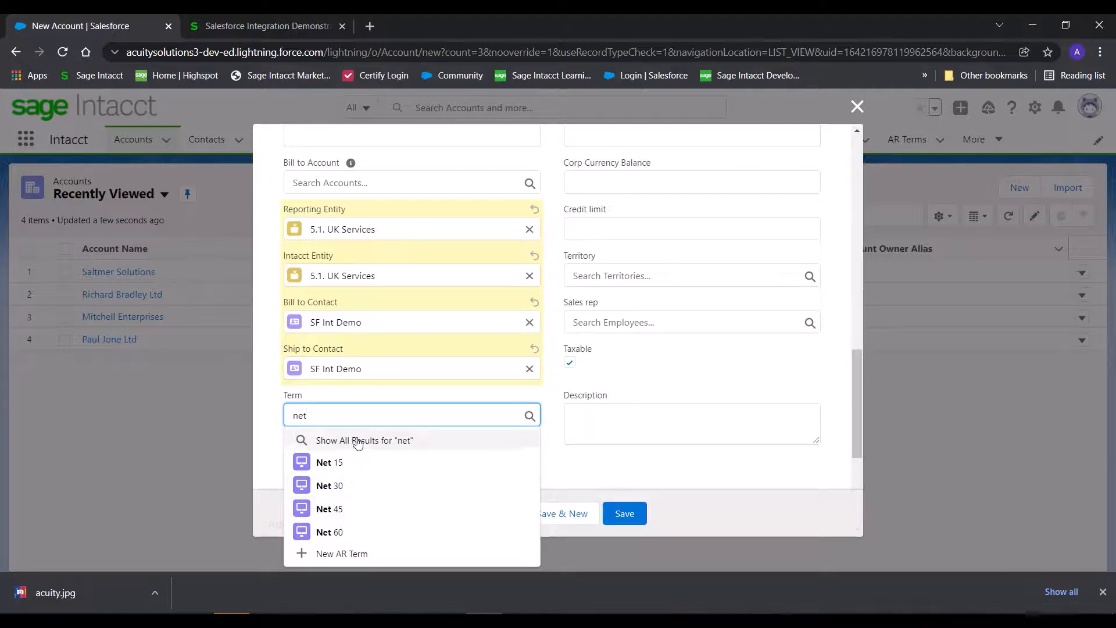
pyautogui.click(353, 487)
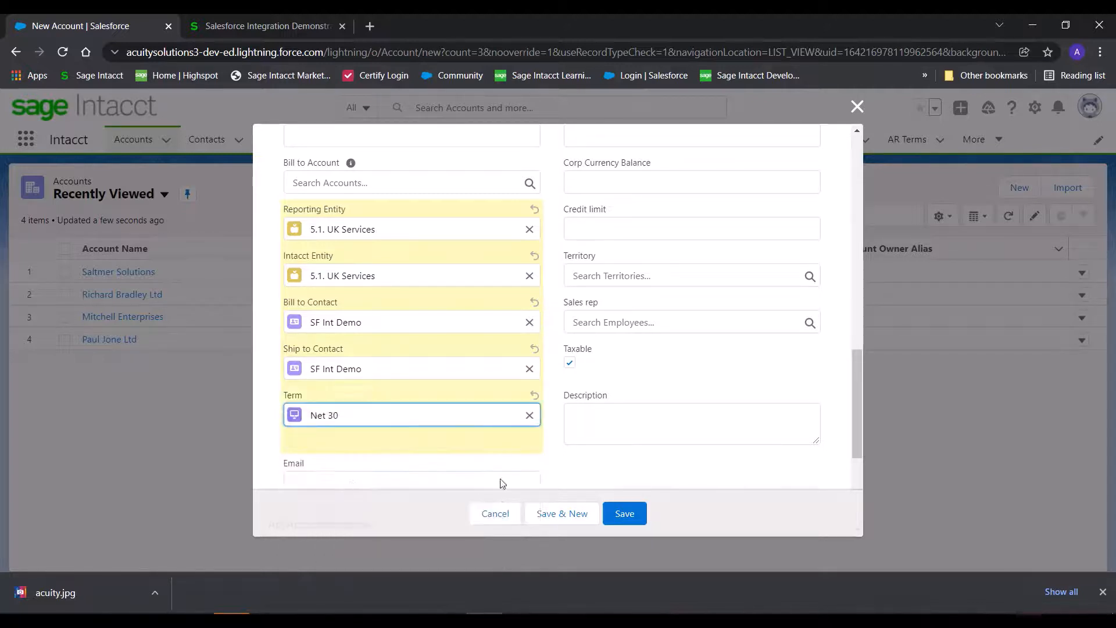
# Step: Review the completed tax group, sync and Intacct fields of the new account and save it
pyautogui.scroll(3, 507, 363)
pyautogui.scroll(-1, 507, 363)
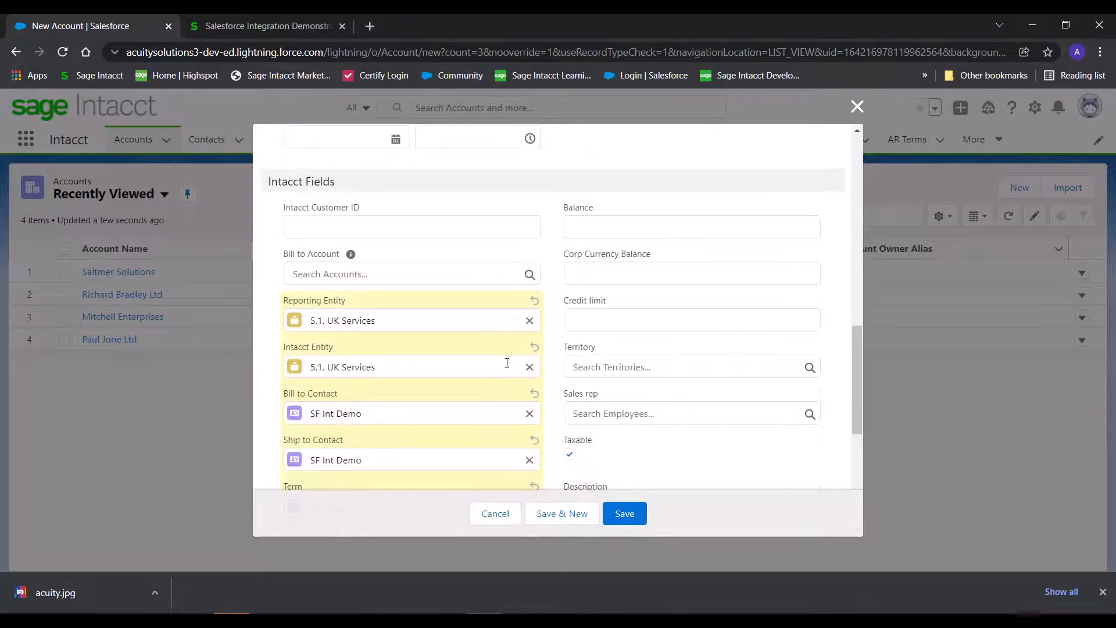
pyautogui.scroll(-4, 593, 313)
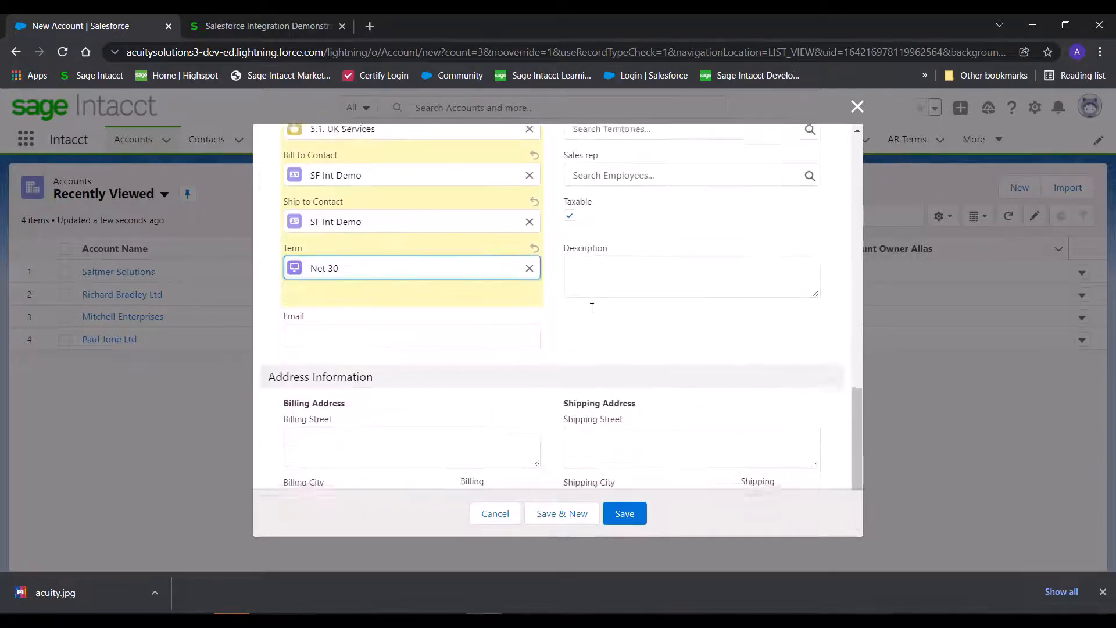
pyautogui.scroll(6, 591, 308)
pyautogui.scroll(3, 591, 308)
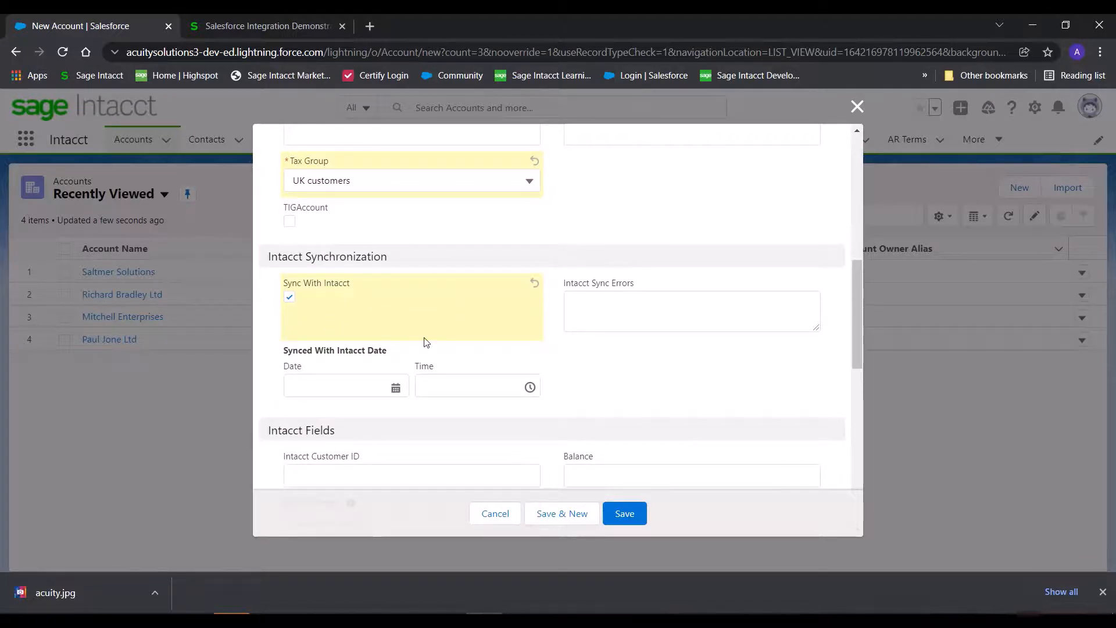
pyautogui.scroll(-10, 520, 386)
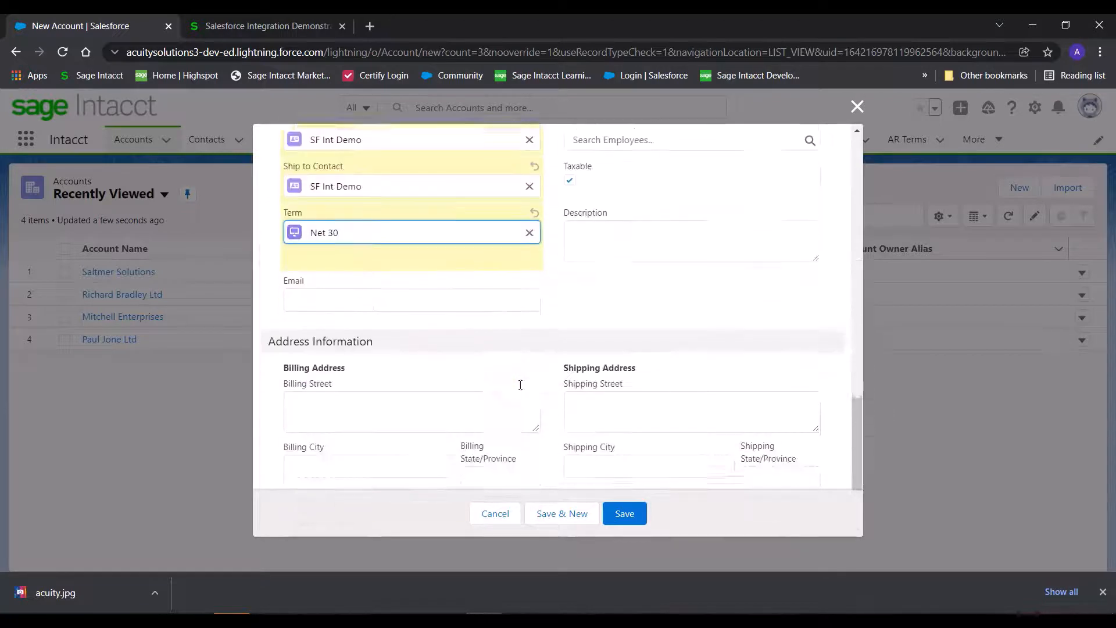
pyautogui.click(626, 517)
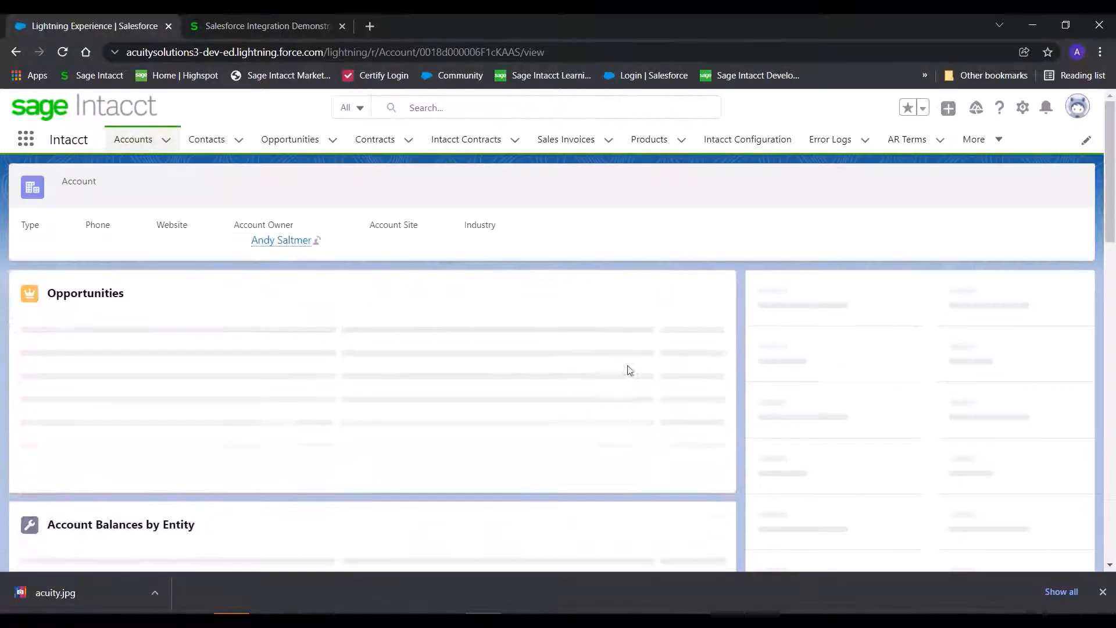
# Step: Check the saved account's Intacct synchronization details and select its Intacct Customer ID value for copying
pyautogui.scroll(-6, 817, 383)
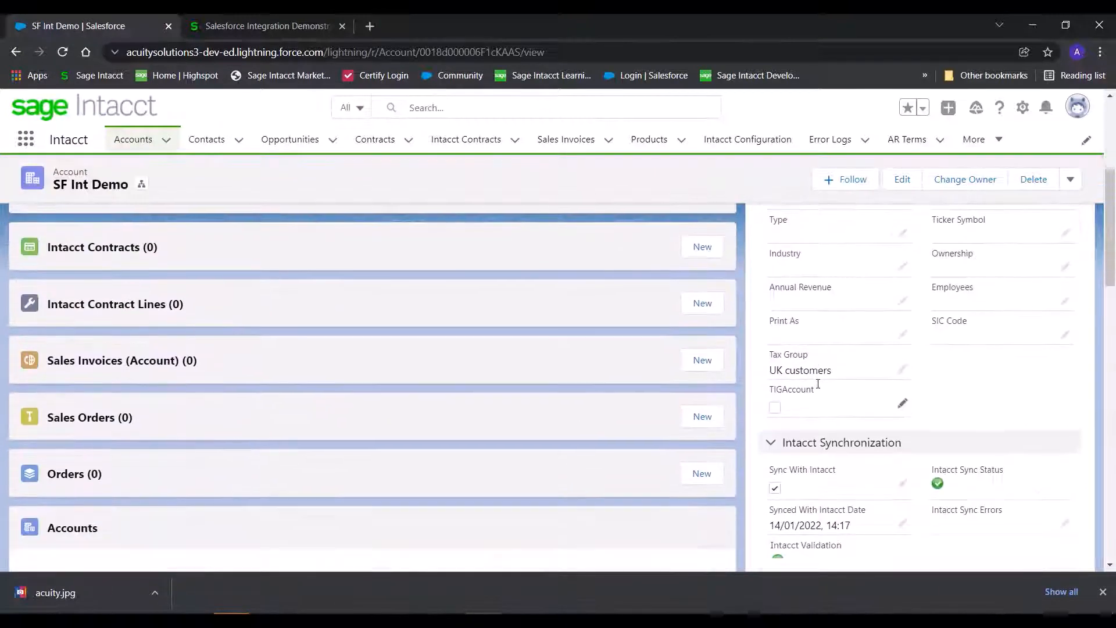
pyautogui.scroll(-4, 818, 384)
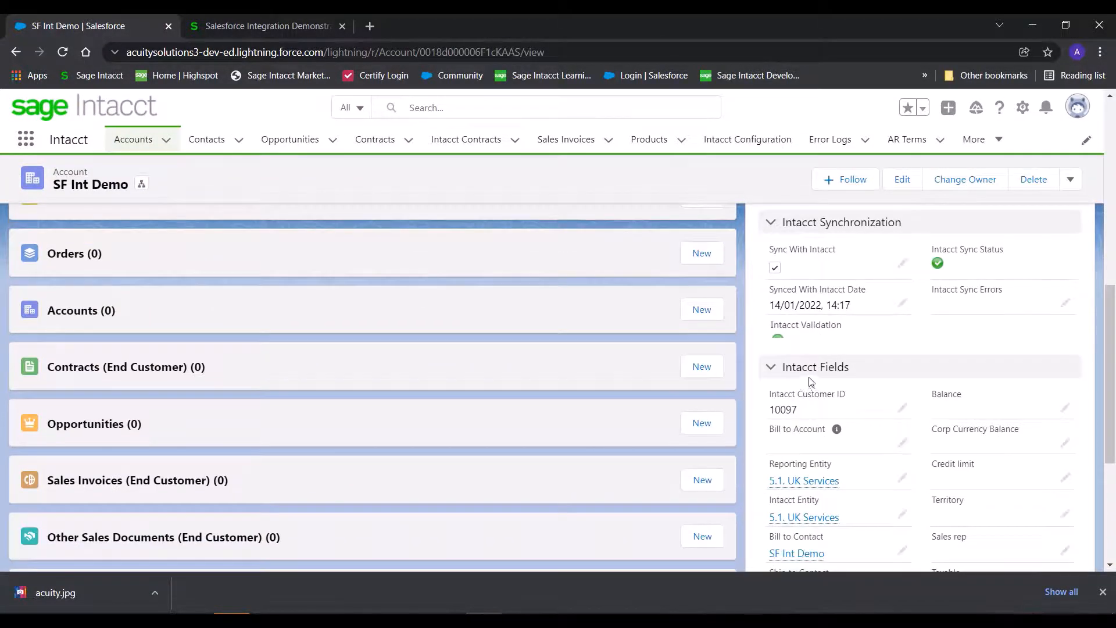
pyautogui.scroll(-1, 811, 378)
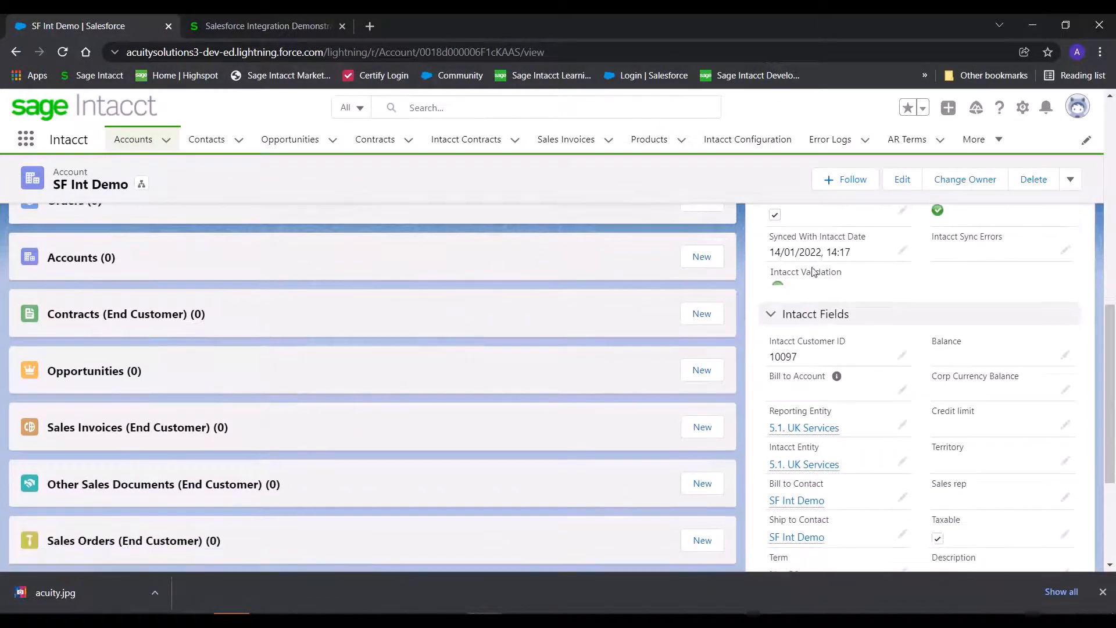
pyautogui.doubleClick(785, 355)
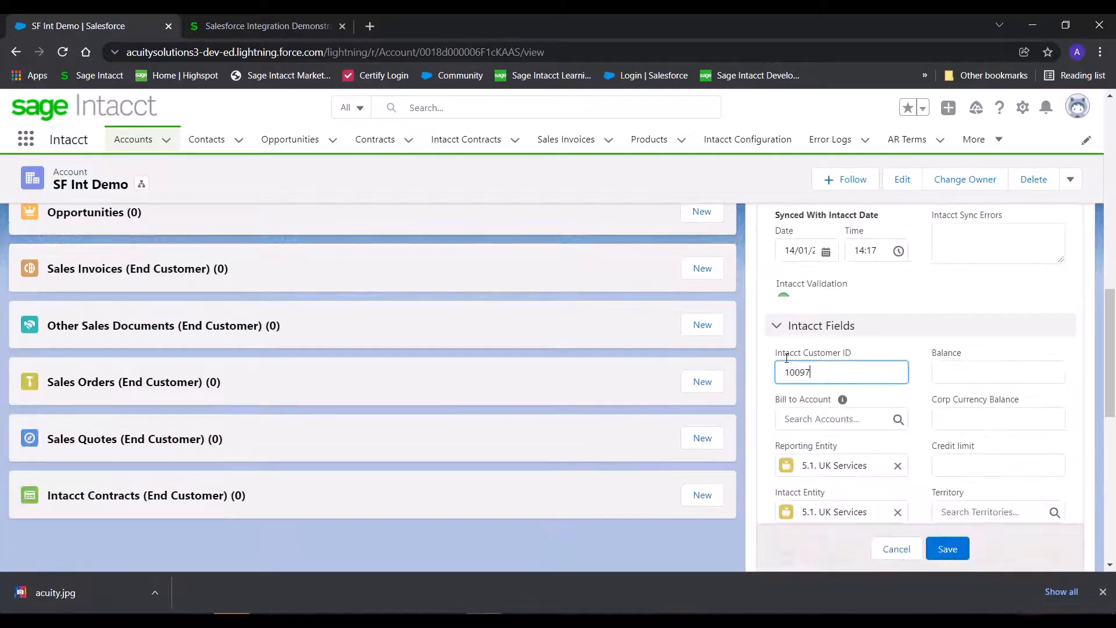
pyautogui.doubleClick(797, 371)
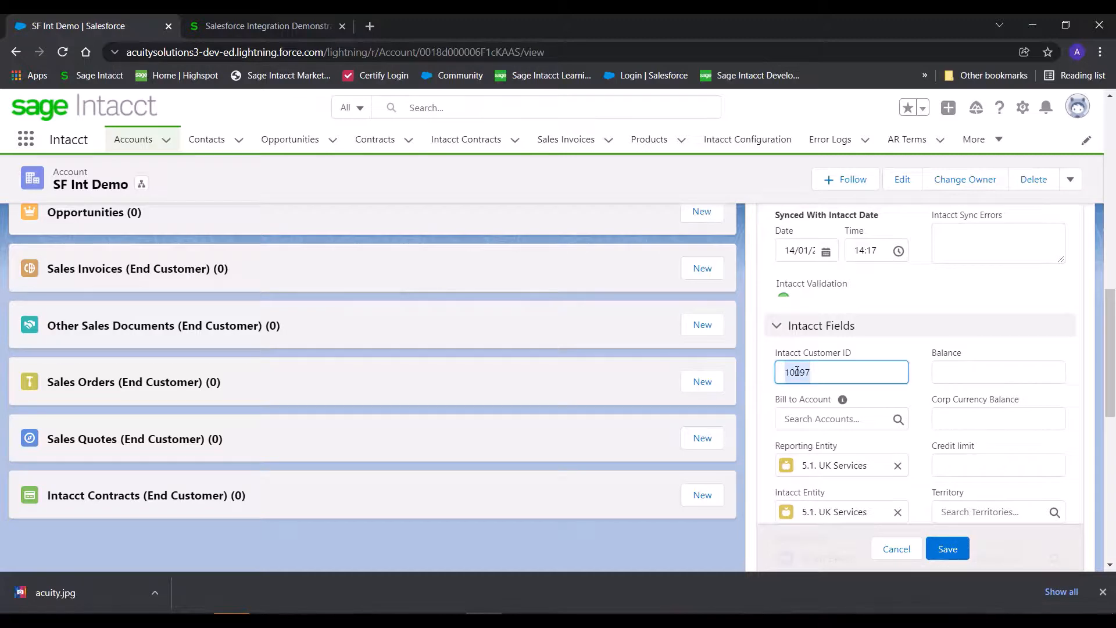
# Step: Switch to Sage Intacct and open the 5.1. UK Services entity from the top level
pyautogui.click(256, 23)
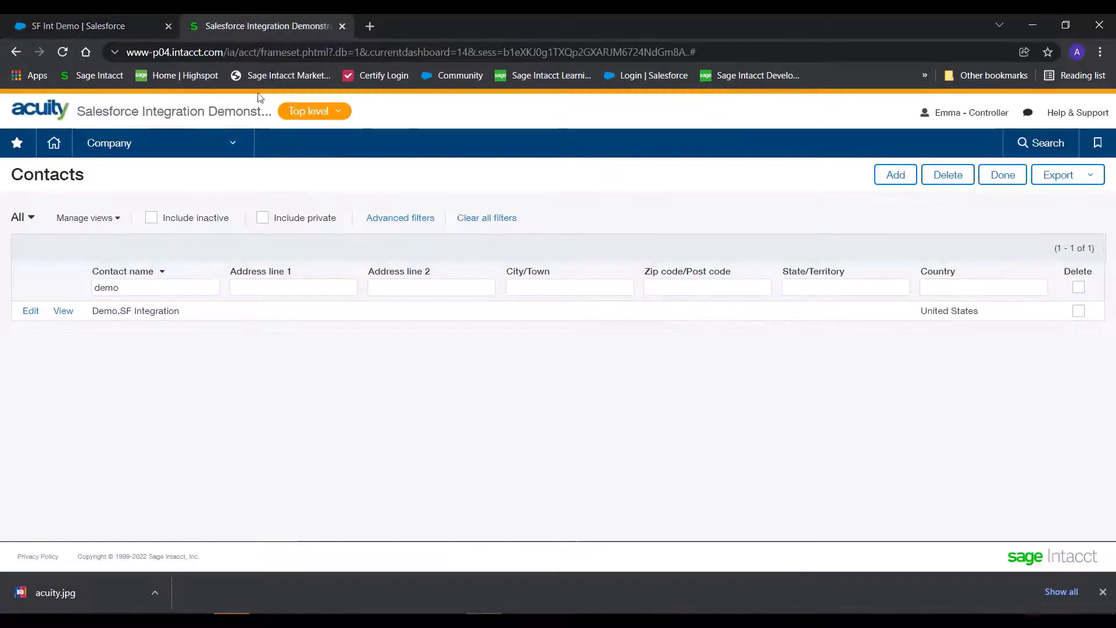
pyautogui.click(116, 143)
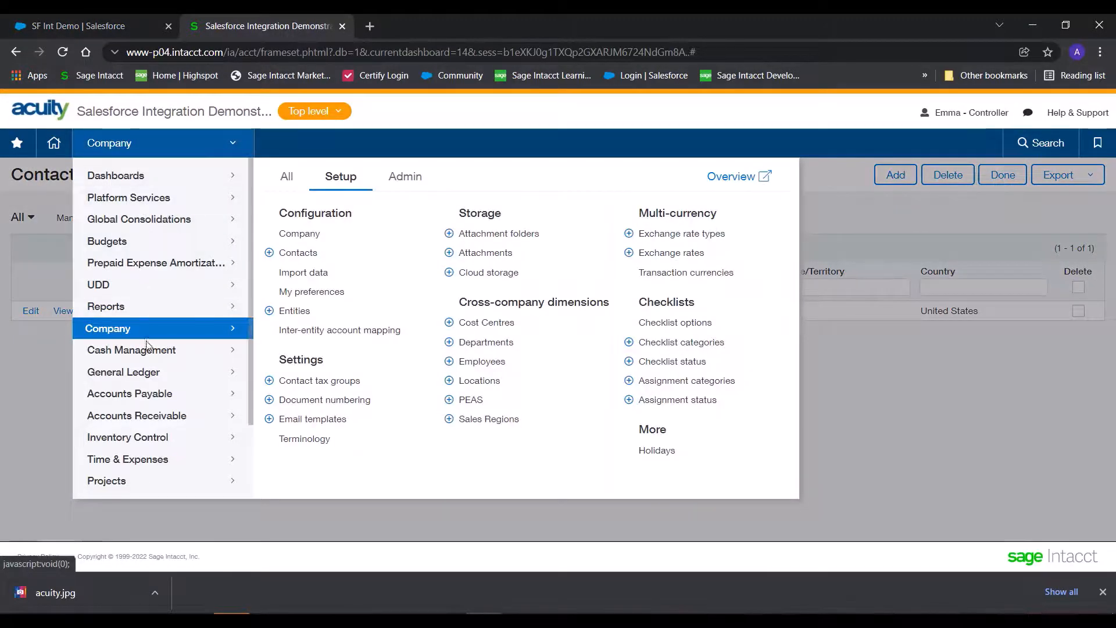
pyautogui.click(308, 113)
pyautogui.moveTo(337, 183); pyautogui.dragTo(340, 201)
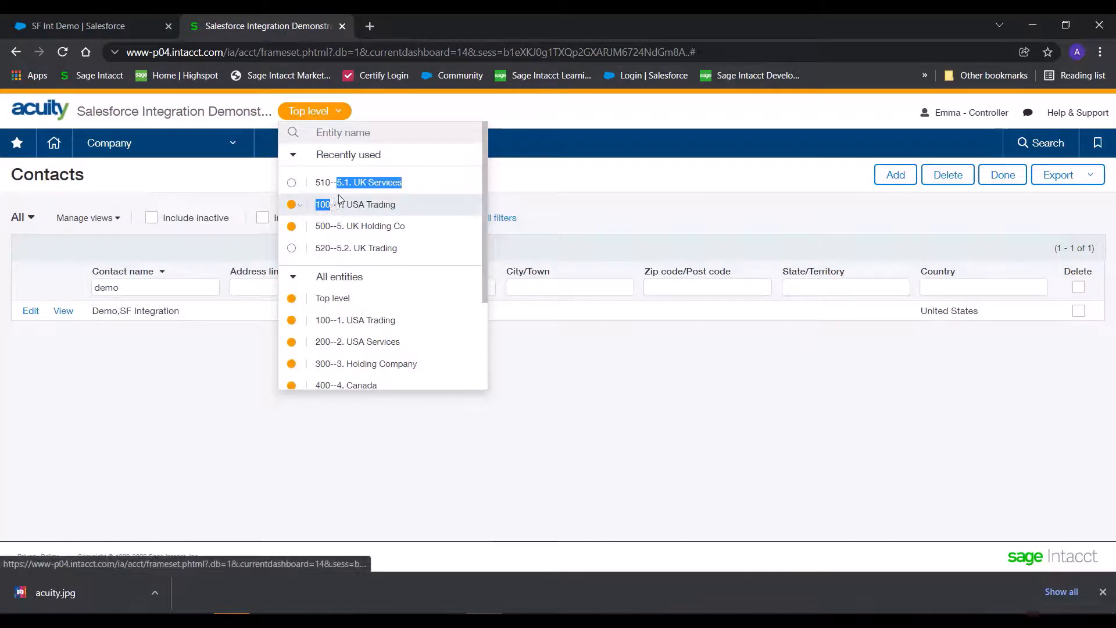
pyautogui.click(357, 184)
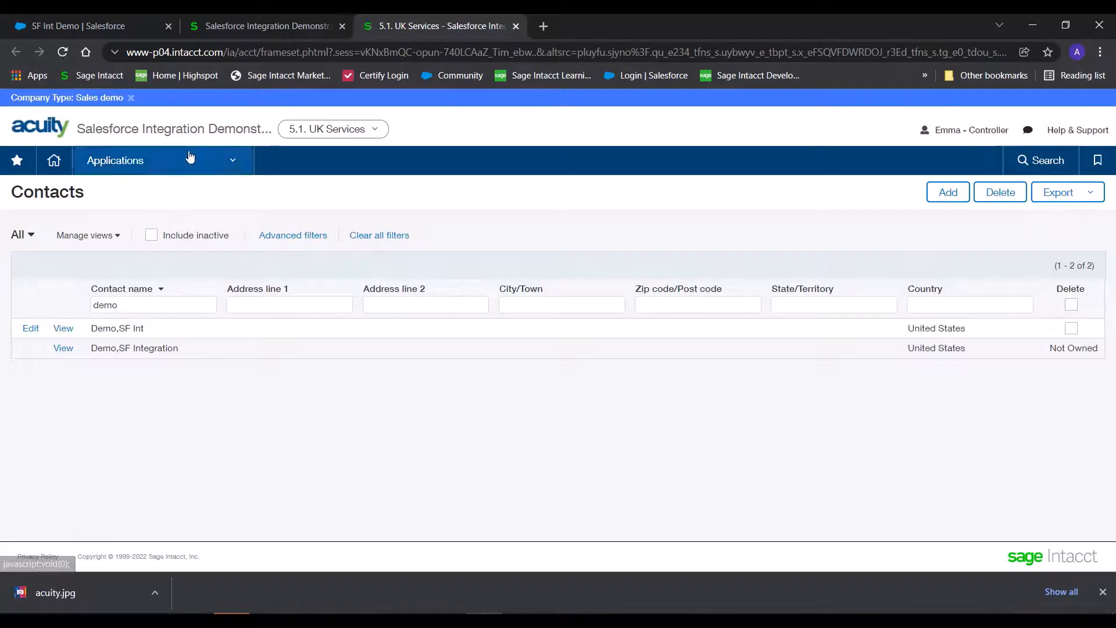
# Step: Open the Accounts Receivable customer list in the UK Services entity and filter it by the new account's Intacct Customer ID
pyautogui.click(189, 158)
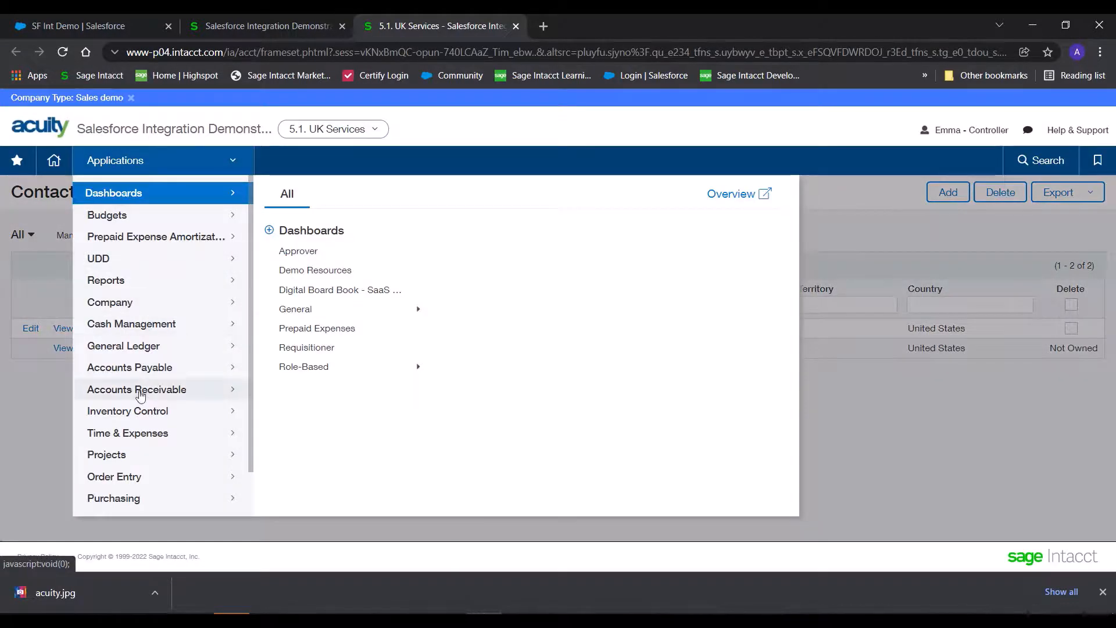
pyautogui.moveTo(140, 395)
pyautogui.click(296, 231)
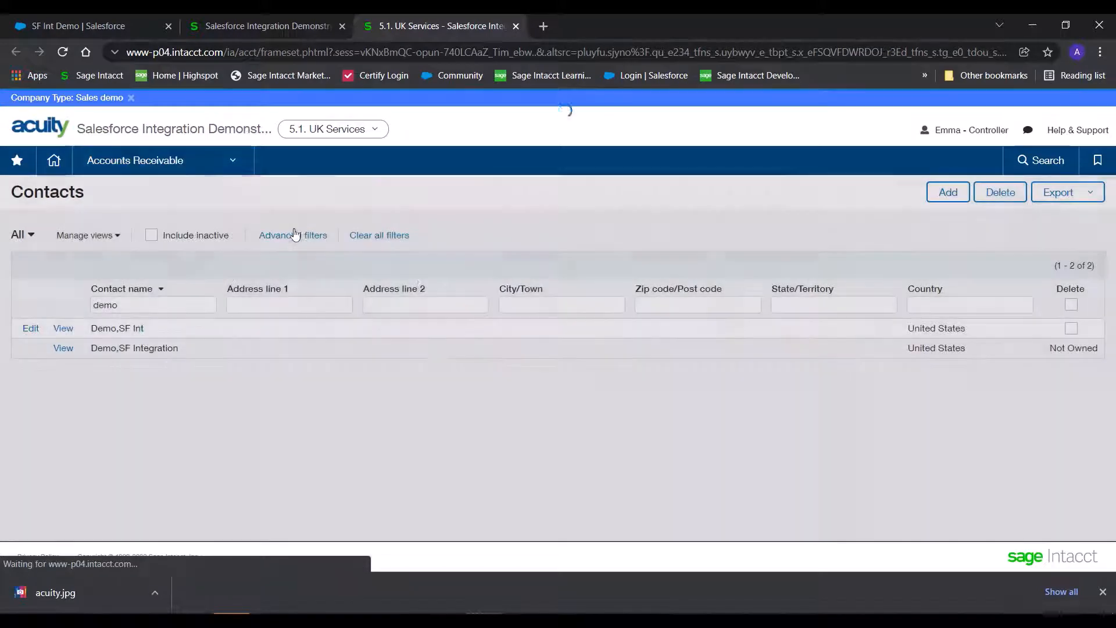
pyautogui.click(169, 302)
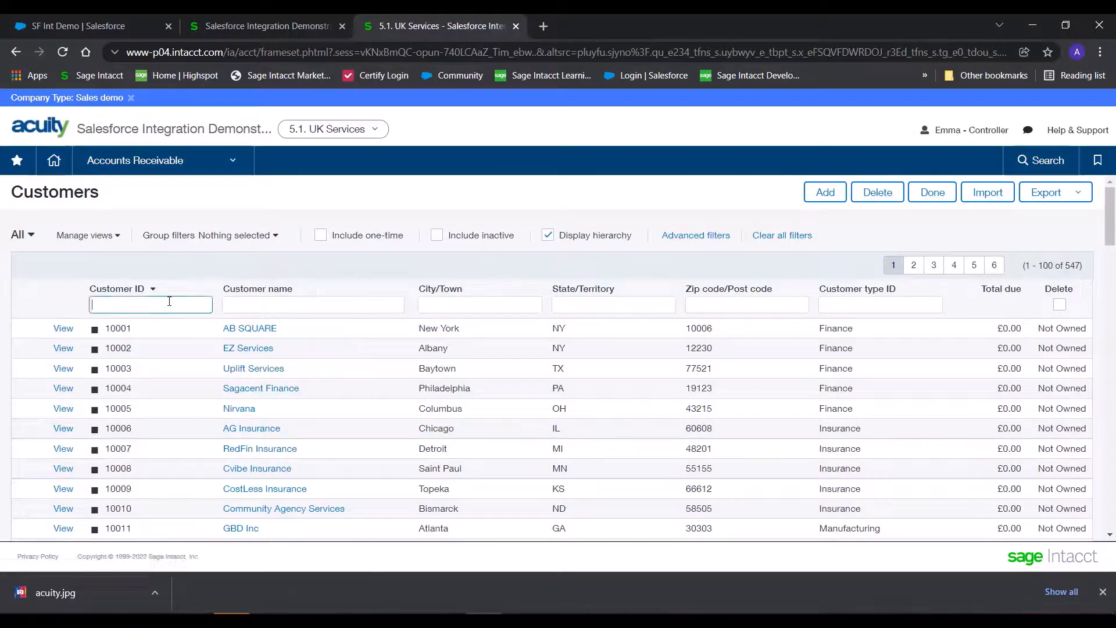
pyautogui.write('10097')
pyautogui.press('Return')
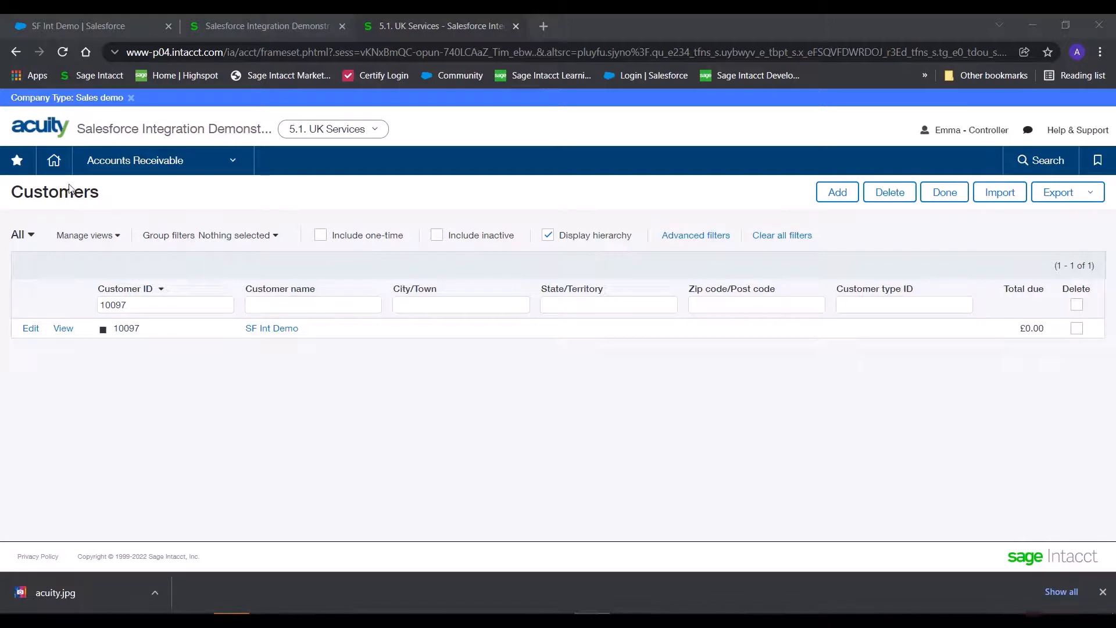
# Step: Return to the top-level company and open the Advanced CRM Integration configuration from the company subscriptions
pyautogui.click(242, 26)
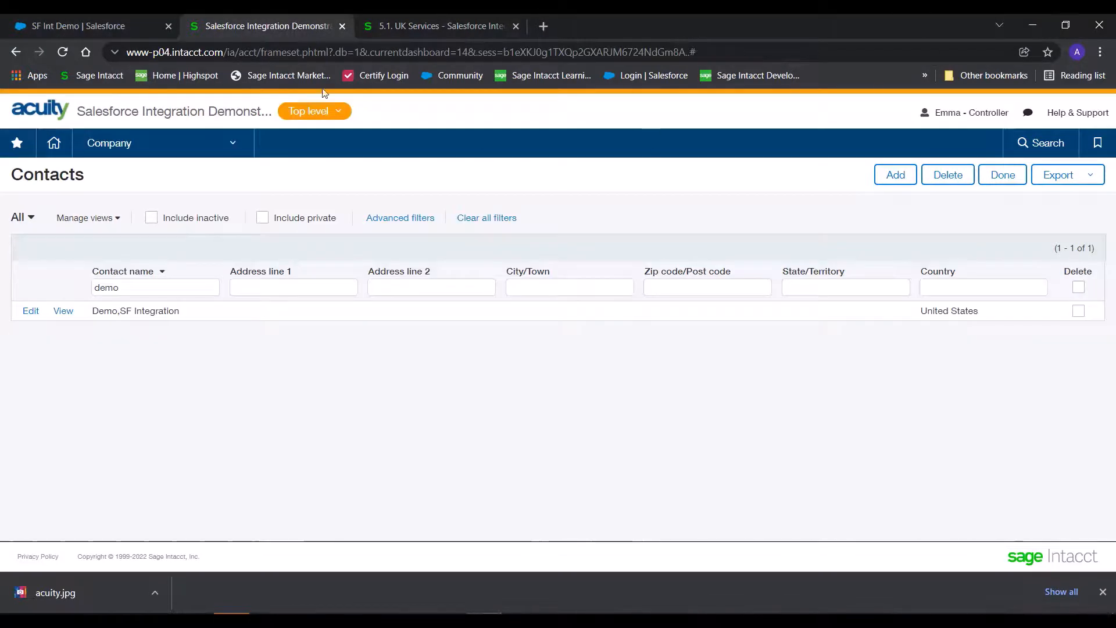
pyautogui.click(134, 143)
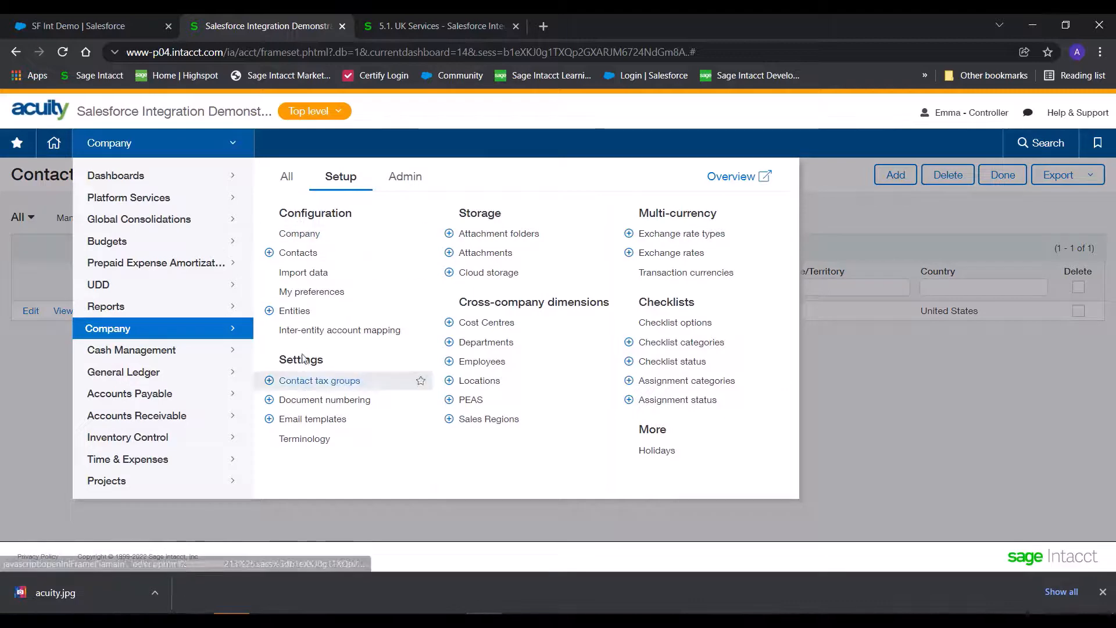
pyautogui.click(403, 176)
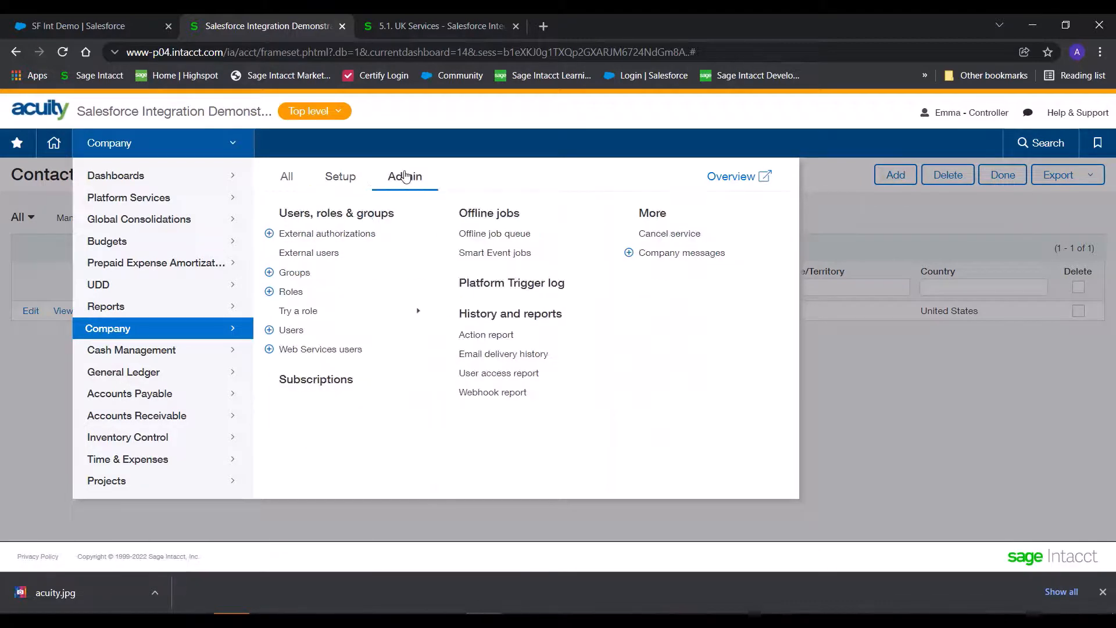
pyautogui.click(329, 386)
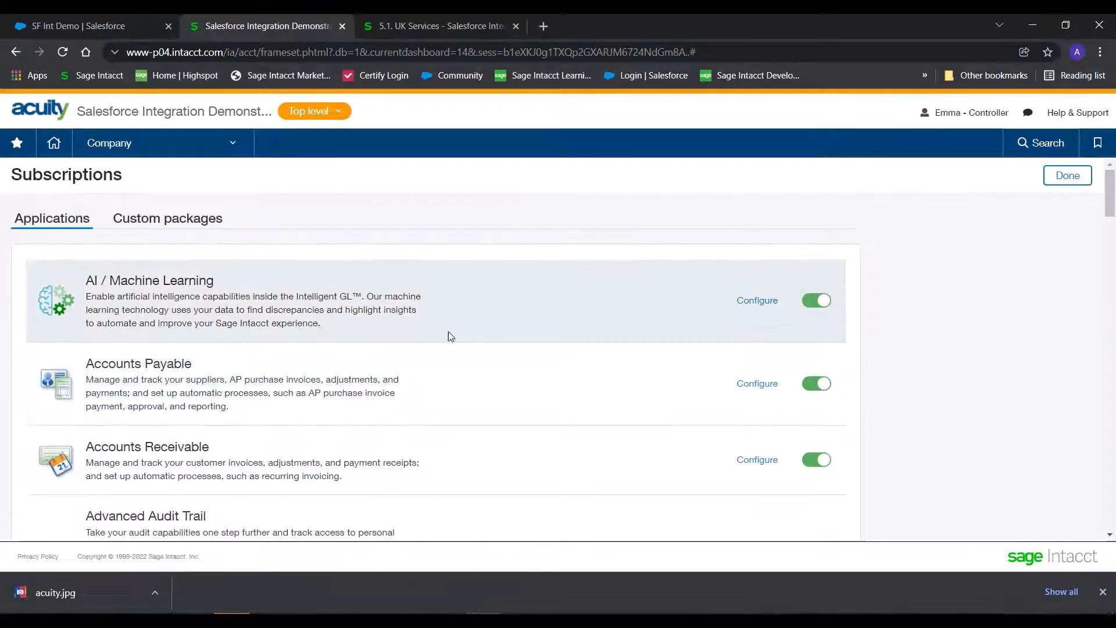
pyautogui.scroll(-6, 465, 378)
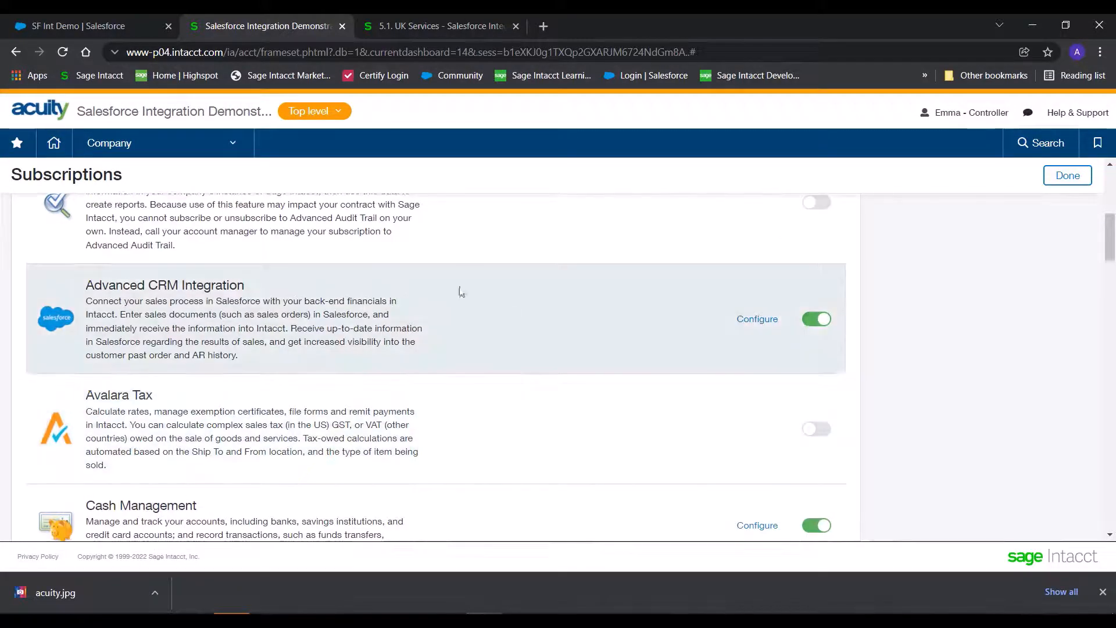
pyautogui.click(750, 321)
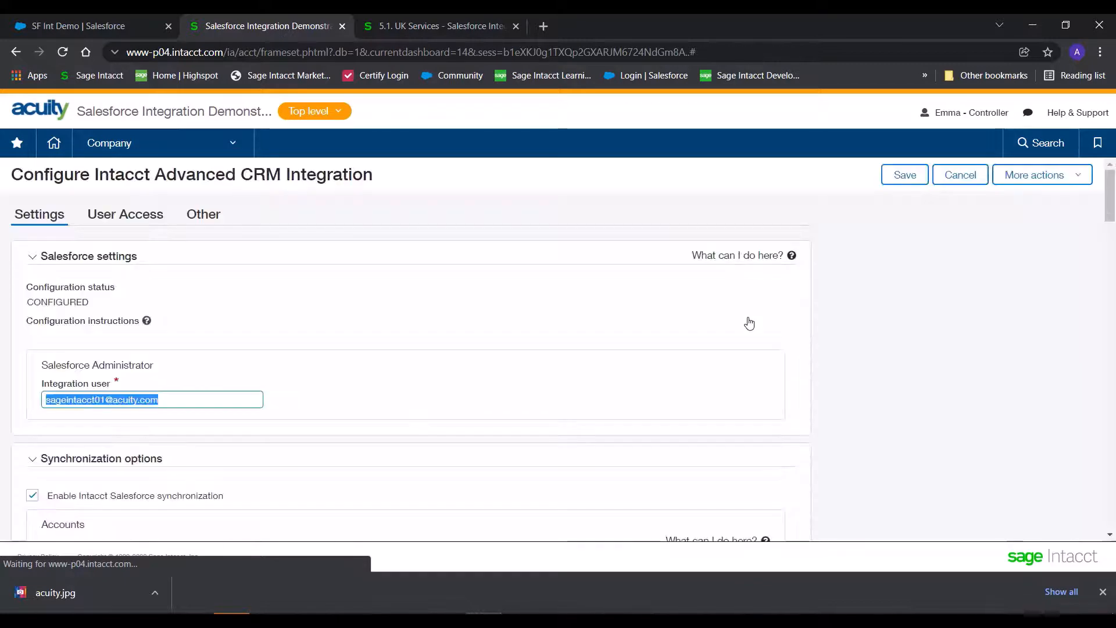
# Step: Examine the synchronization options for accounts, contacts and products, plus the order entry and sales transaction settings
pyautogui.scroll(-3, 366, 351)
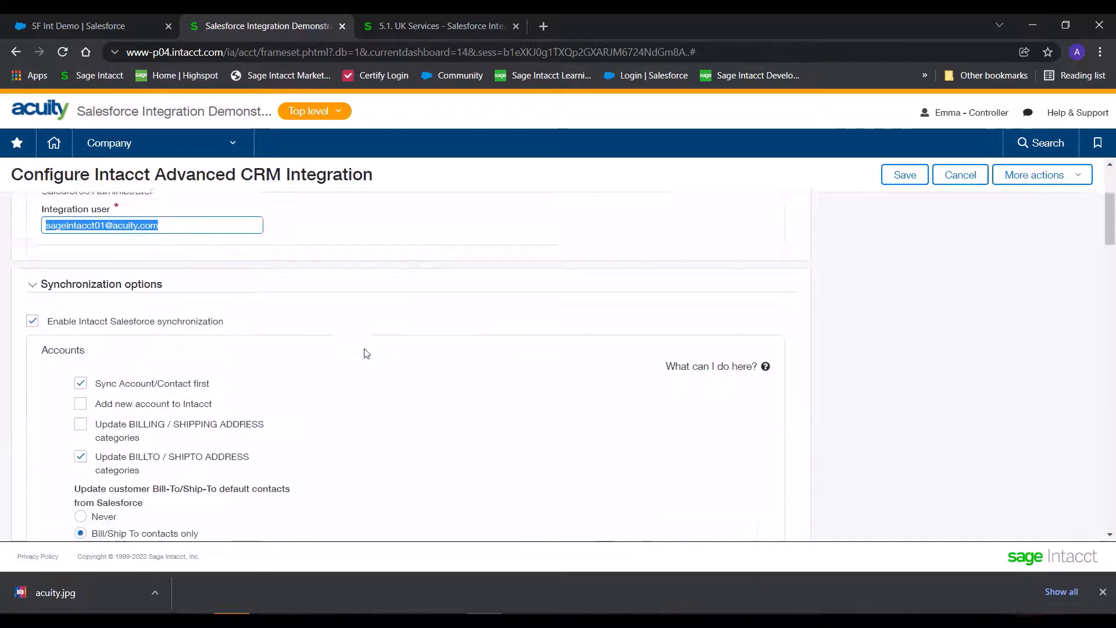
pyautogui.scroll(-2, 252, 376)
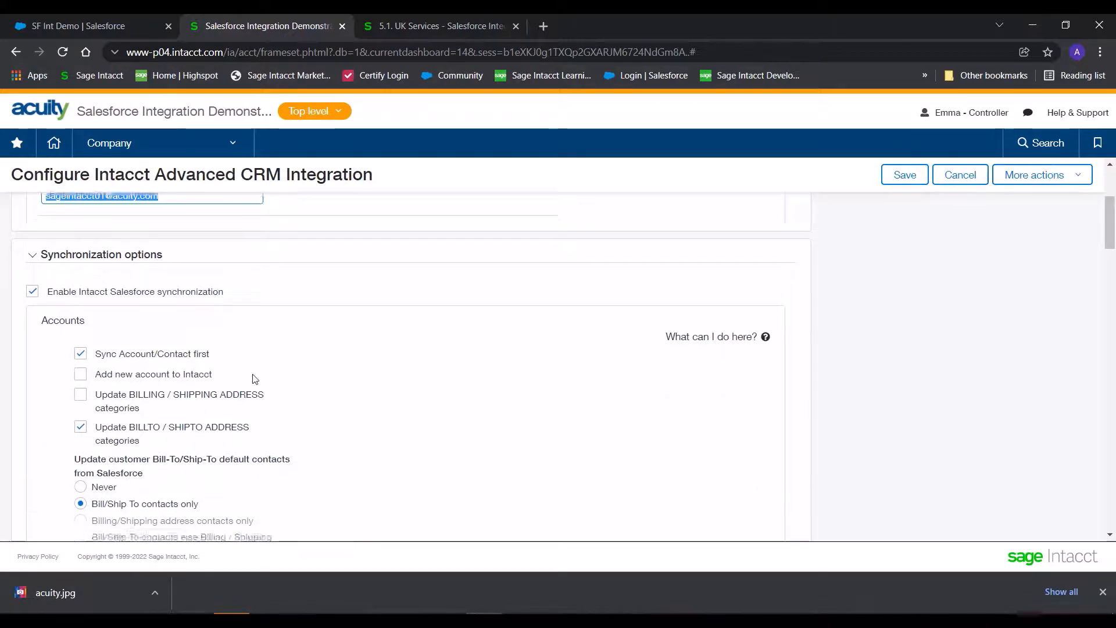
pyautogui.scroll(-2, 167, 384)
pyautogui.scroll(-7, 165, 404)
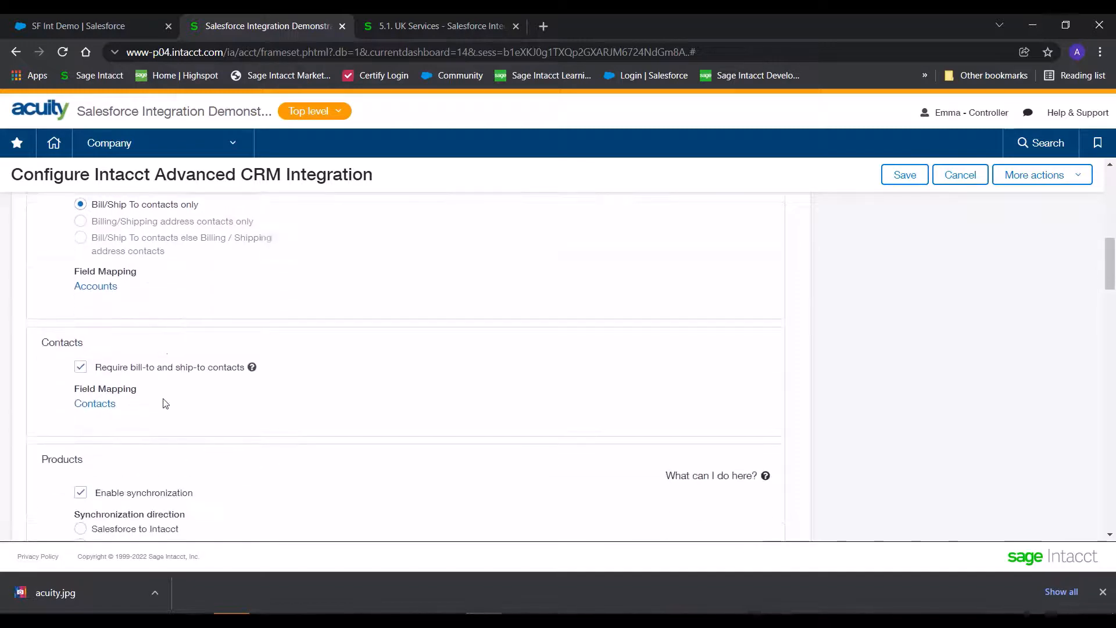
pyautogui.scroll(-4, 166, 404)
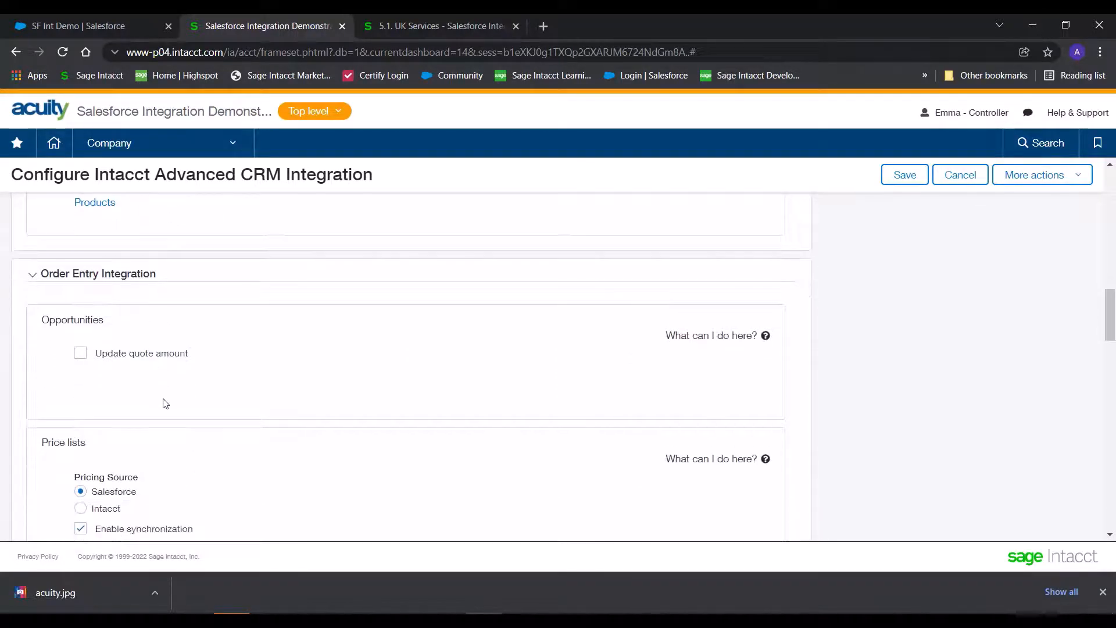
pyautogui.scroll(-3, 165, 403)
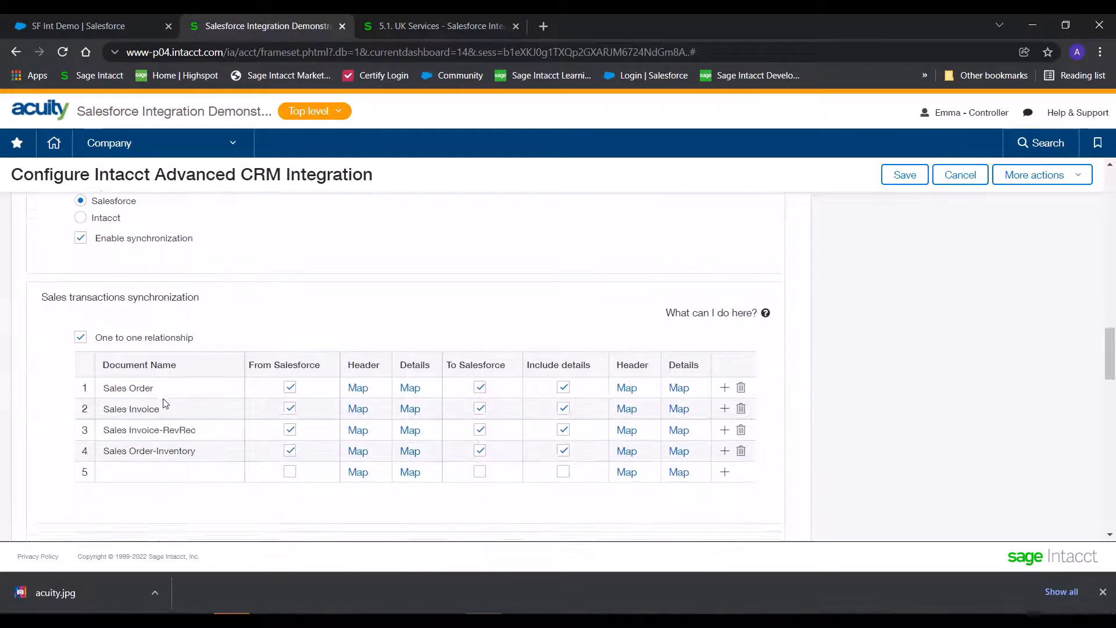
pyautogui.scroll(18, 166, 403)
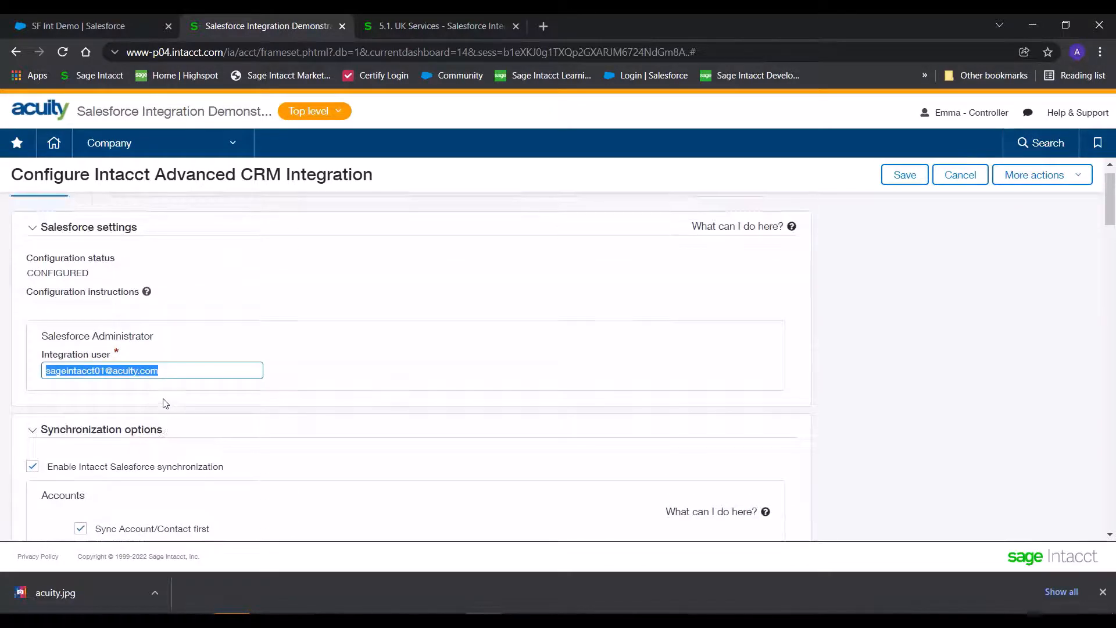
pyautogui.scroll(-4, 163, 403)
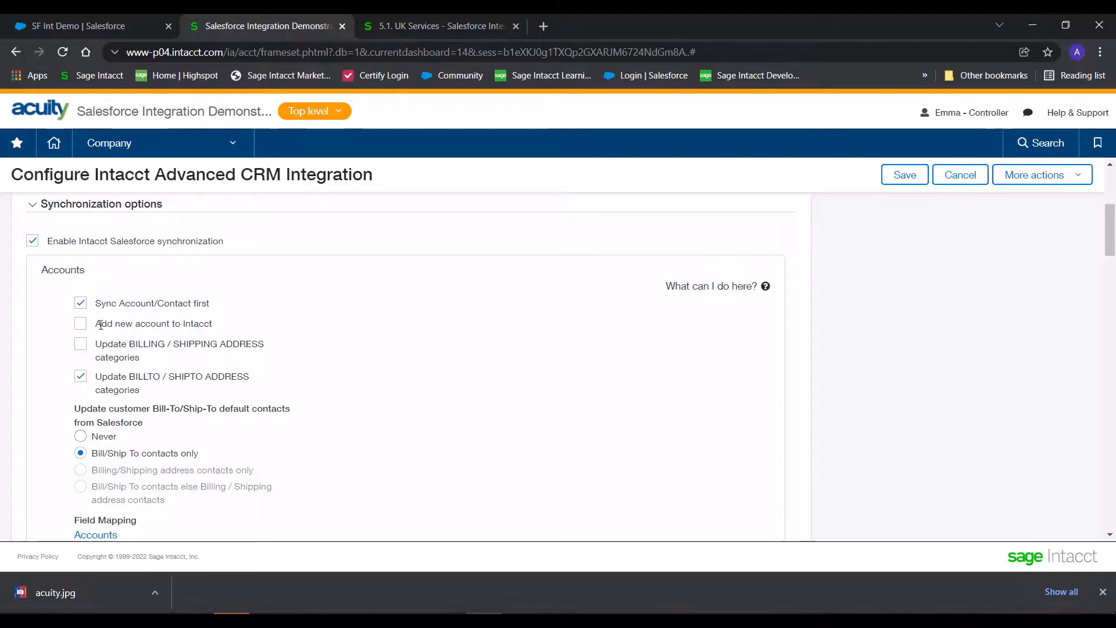
pyautogui.scroll(-2, 160, 424)
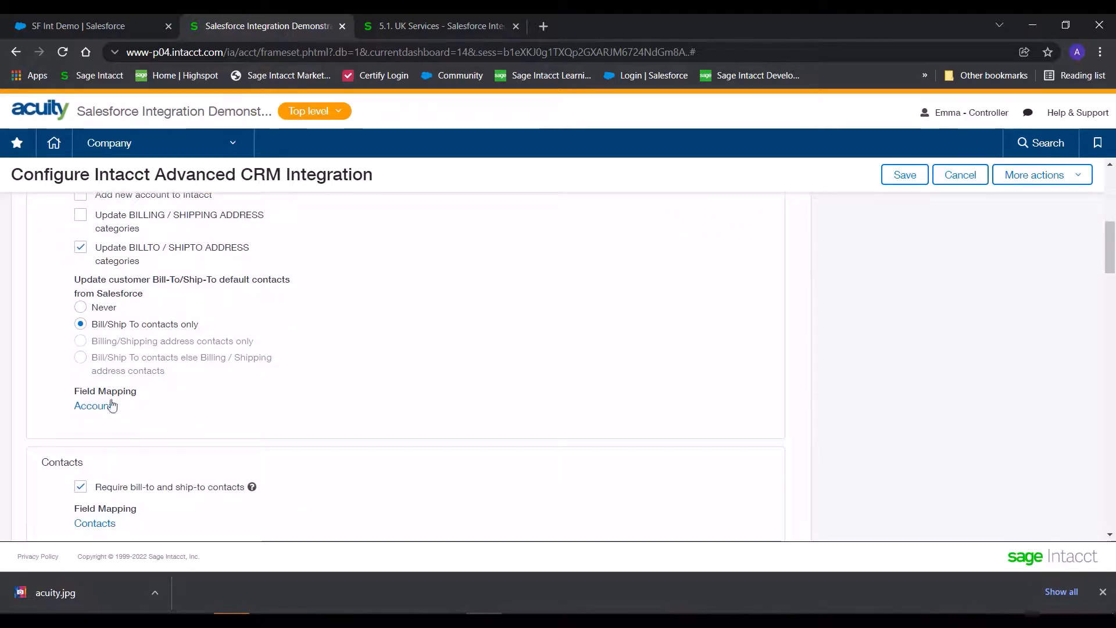
# Step: Open the account field mapping and examine its default and custom mappings between Intacct and Salesforce fields, including their sync rules
pyautogui.click(106, 406)
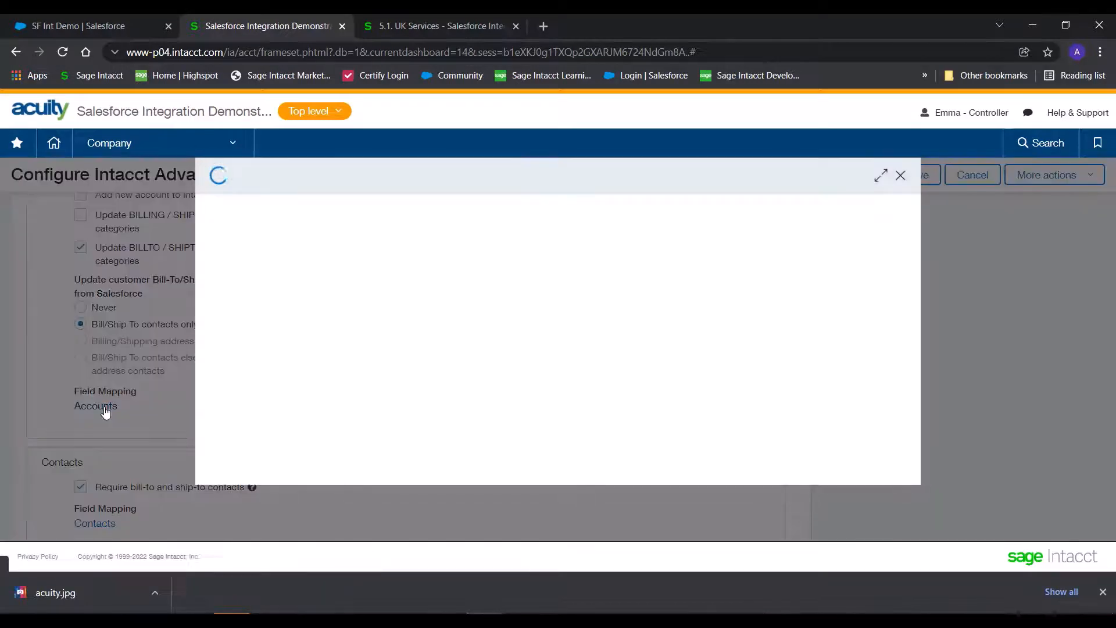
pyautogui.scroll(-5, 394, 332)
pyautogui.scroll(3, 395, 330)
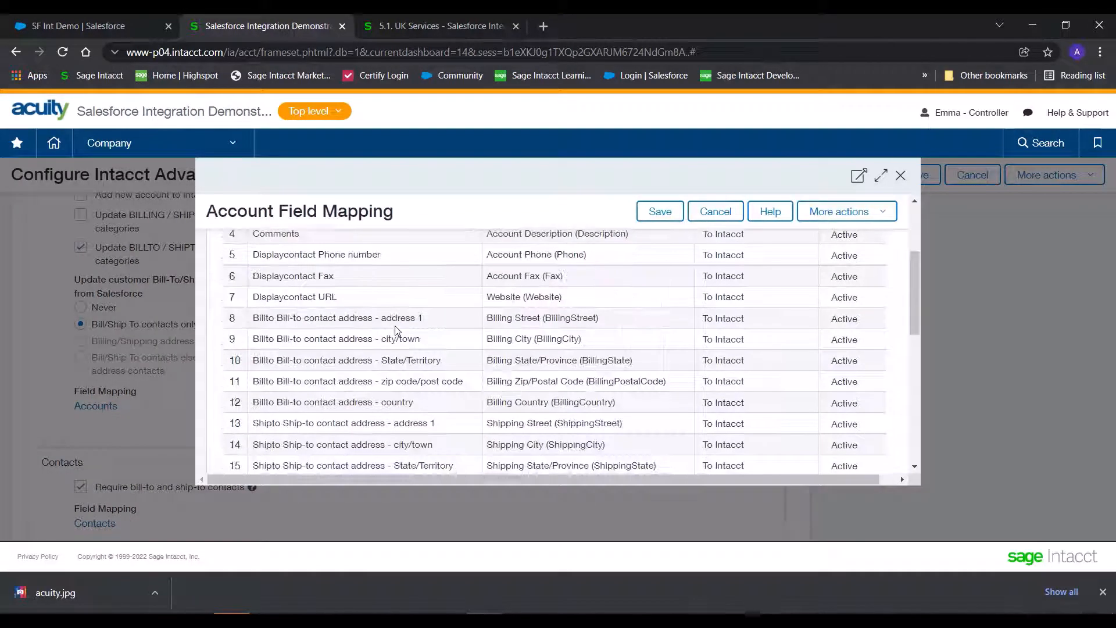
pyautogui.scroll(3, 395, 330)
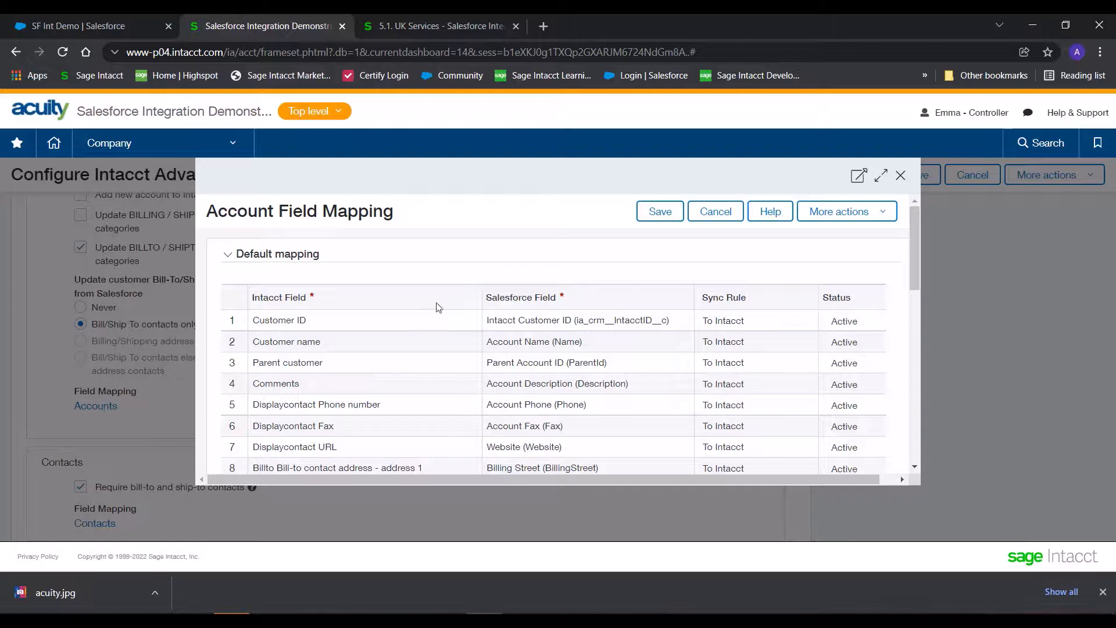
pyautogui.scroll(-1, 462, 366)
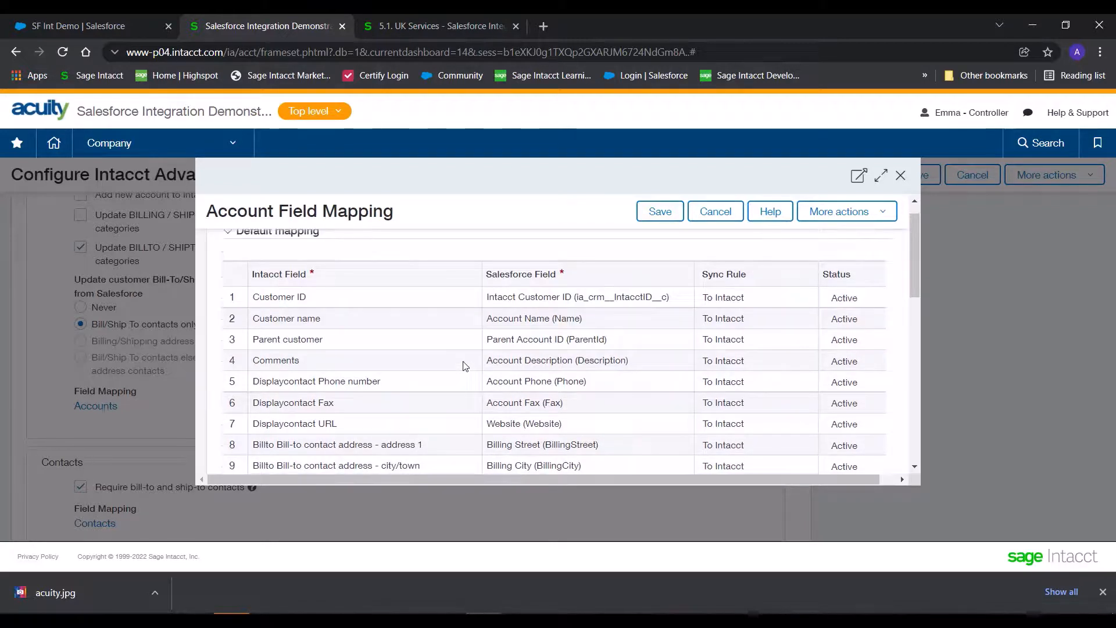
pyautogui.scroll(-2, 462, 365)
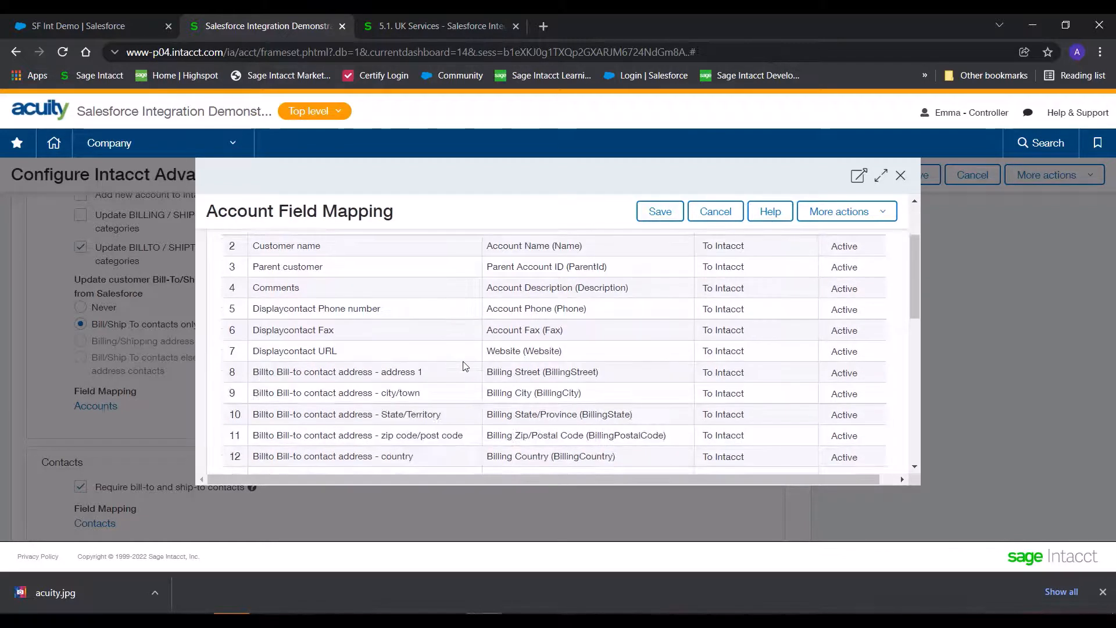
pyautogui.scroll(2, 461, 364)
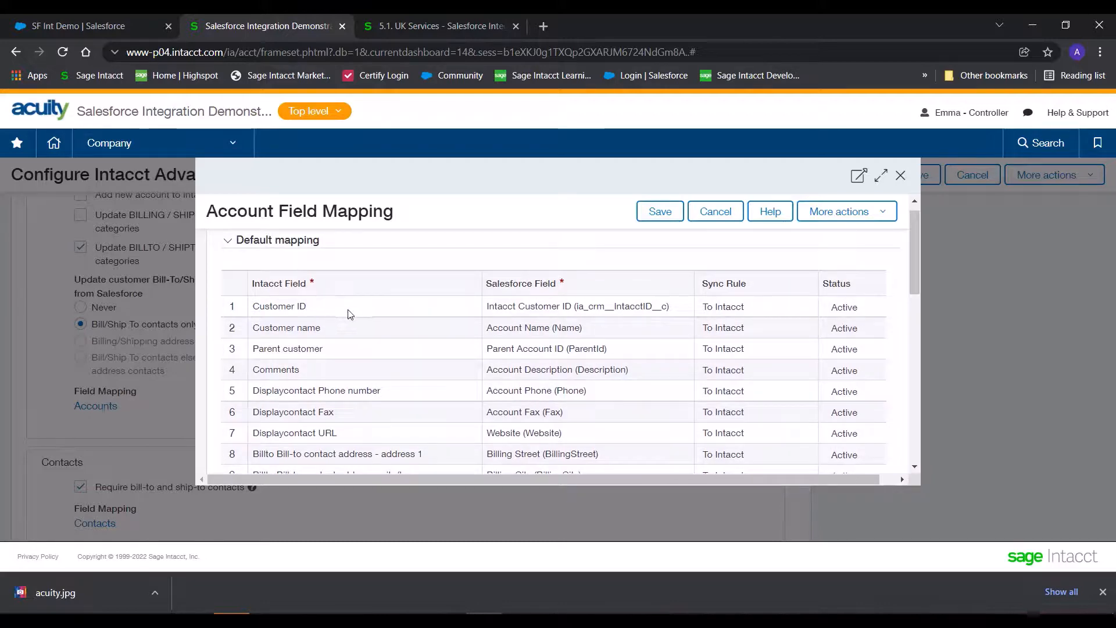
pyautogui.scroll(-2, 379, 410)
pyautogui.scroll(2, 378, 406)
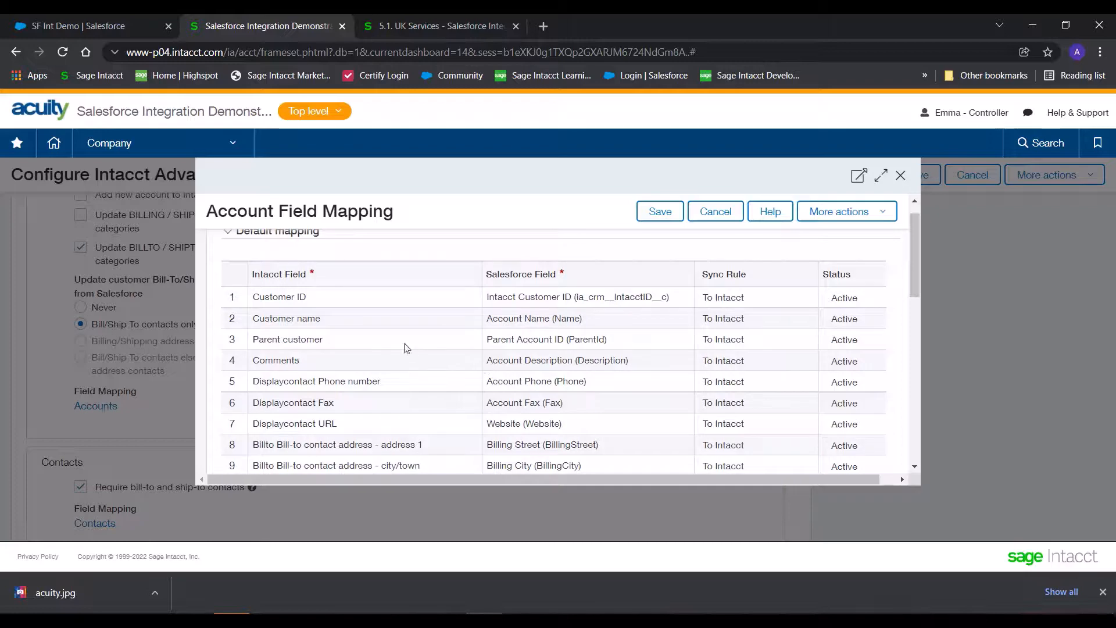
pyautogui.scroll(-2, 446, 363)
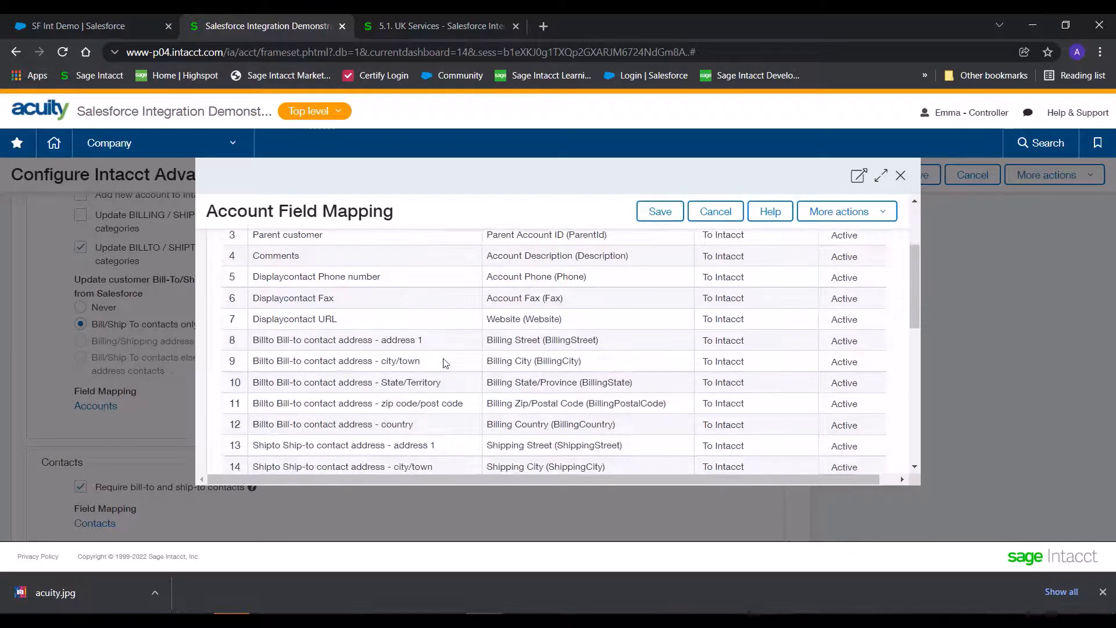
pyautogui.scroll(-7, 445, 362)
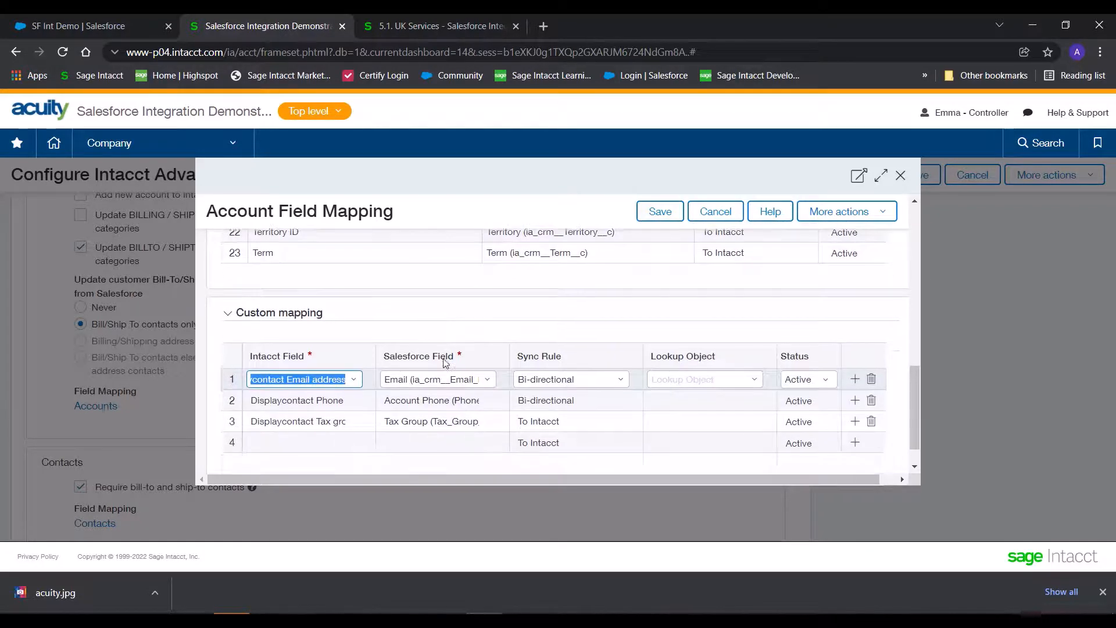
pyautogui.scroll(3, 446, 363)
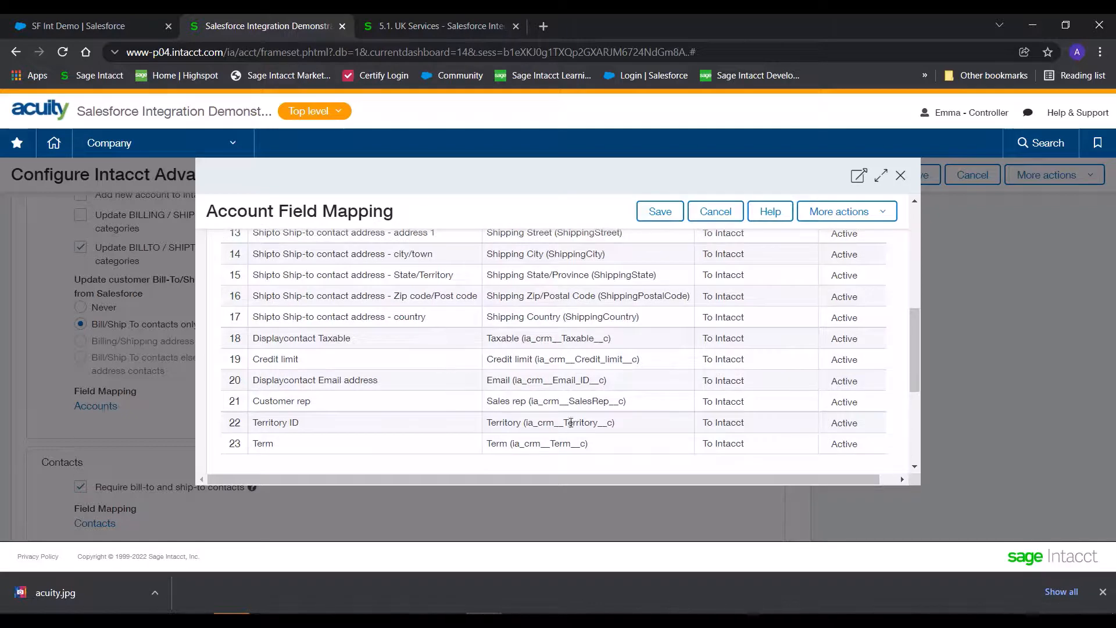
pyautogui.scroll(-4, 375, 383)
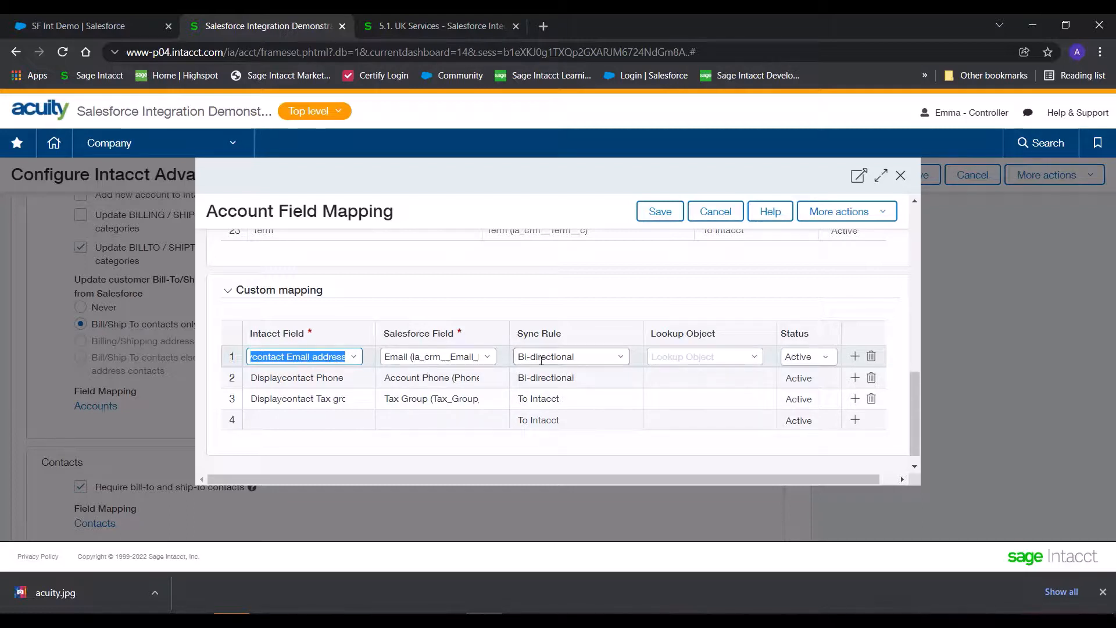
pyautogui.press('ctrl')
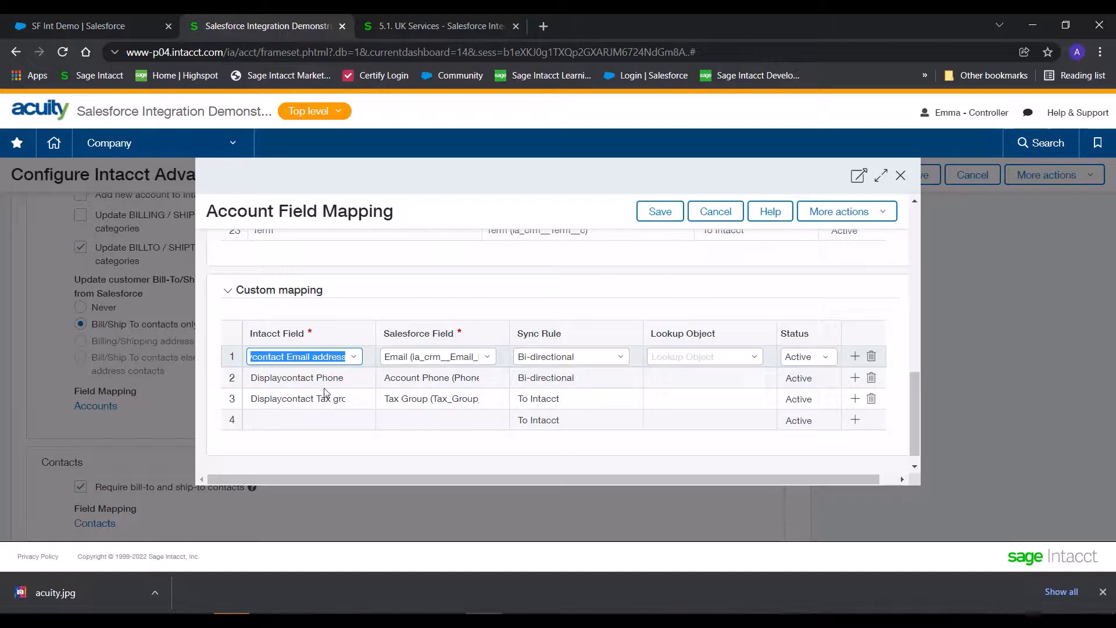
# Step: Try mapping the Intacct field TIG Customer to the Salesforce field TIGAccount in a new custom mapping row, and leave the account mapping without saving
pyautogui.click(305, 419)
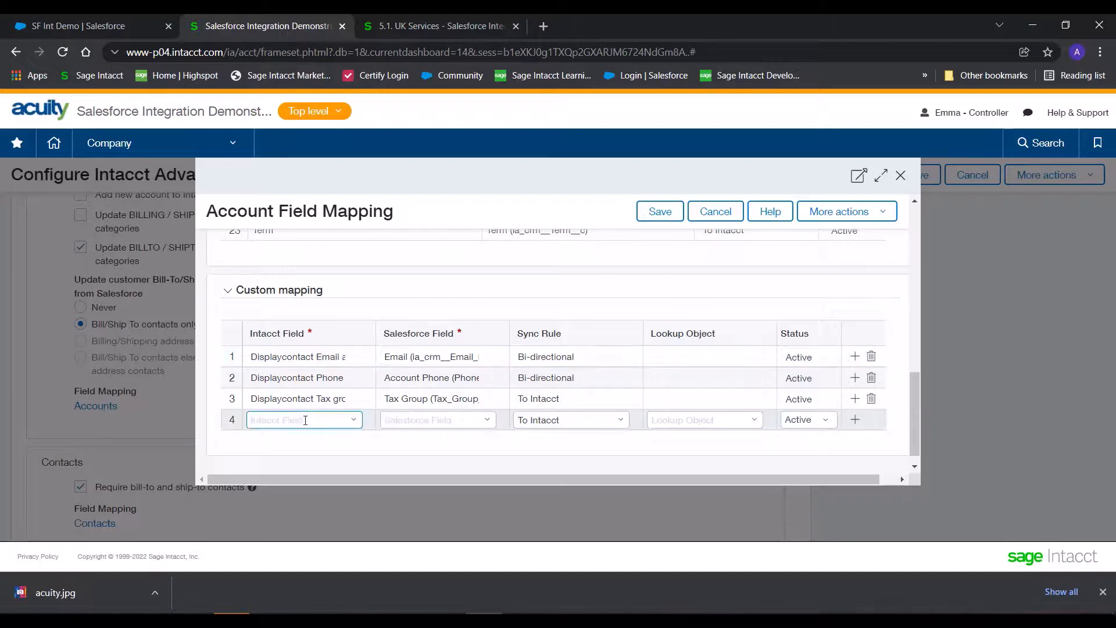
pyautogui.write('tig')
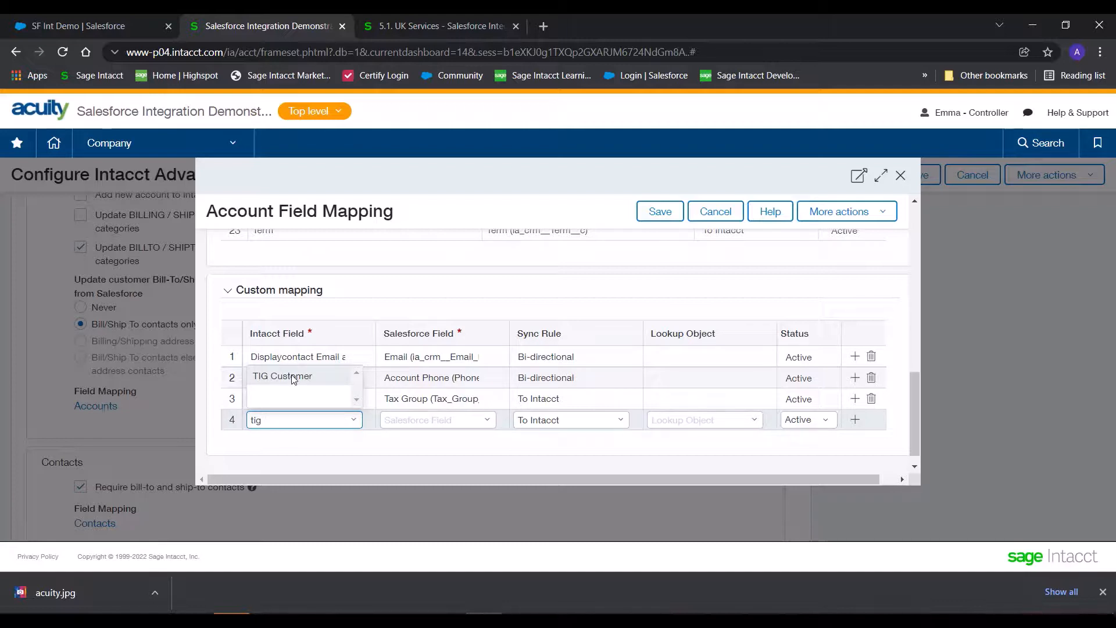
pyautogui.click(289, 379)
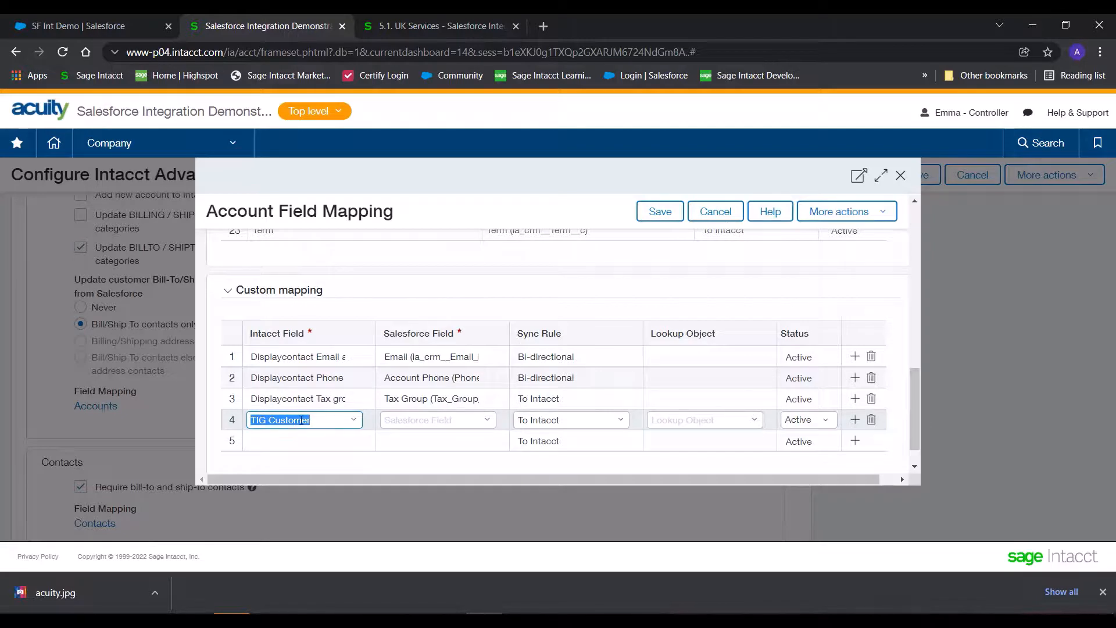
pyautogui.click(406, 419)
pyautogui.write('tig')
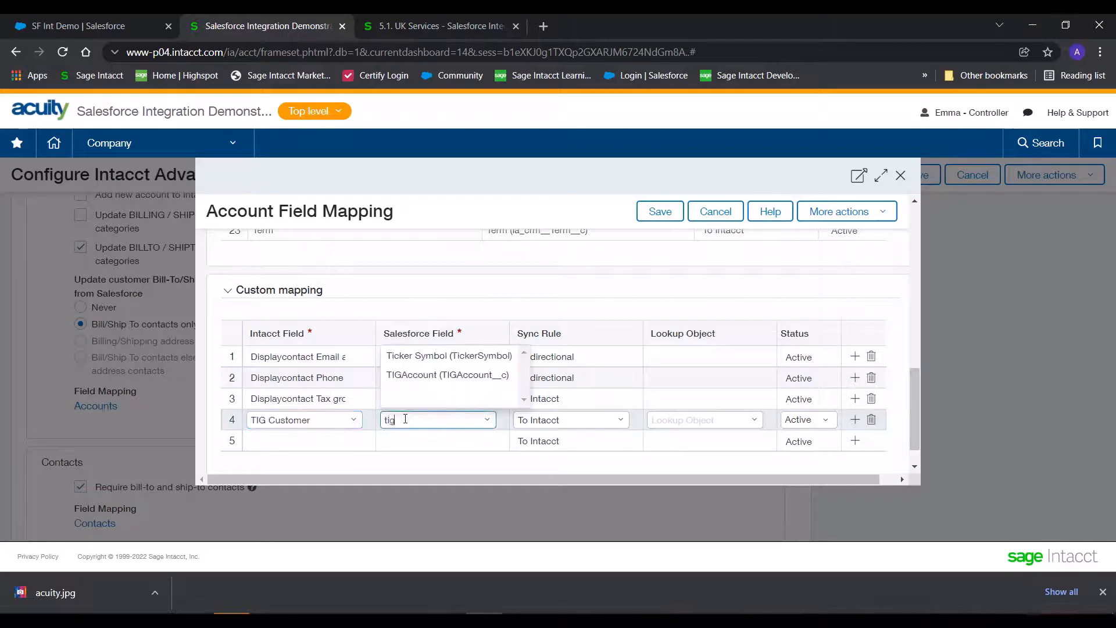
pyautogui.click(409, 385)
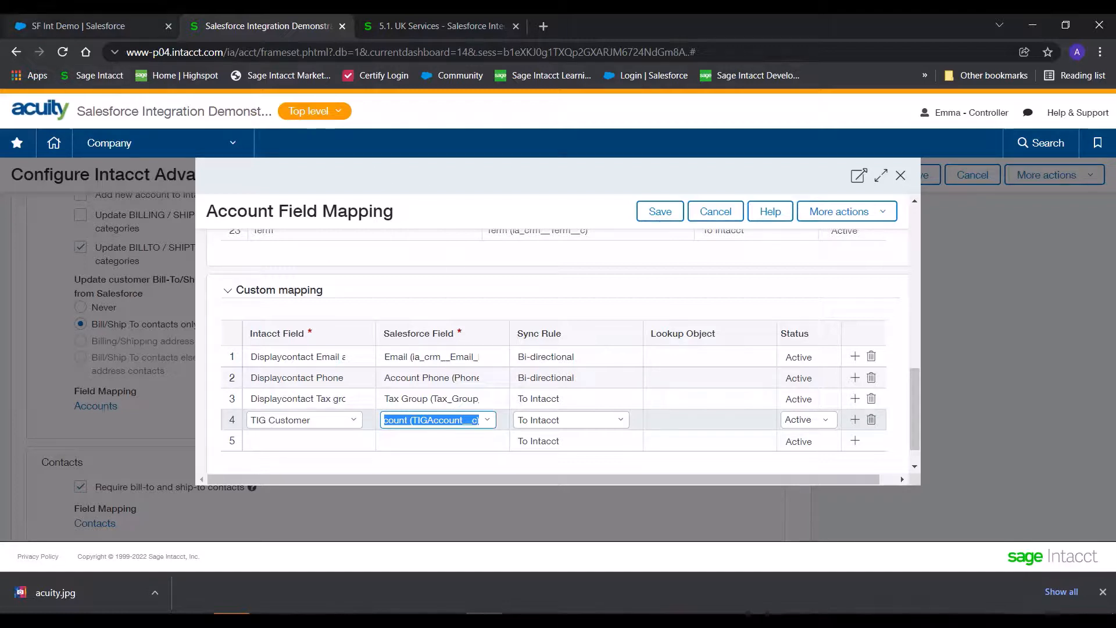
pyautogui.hotkey('alt', 'Tab')
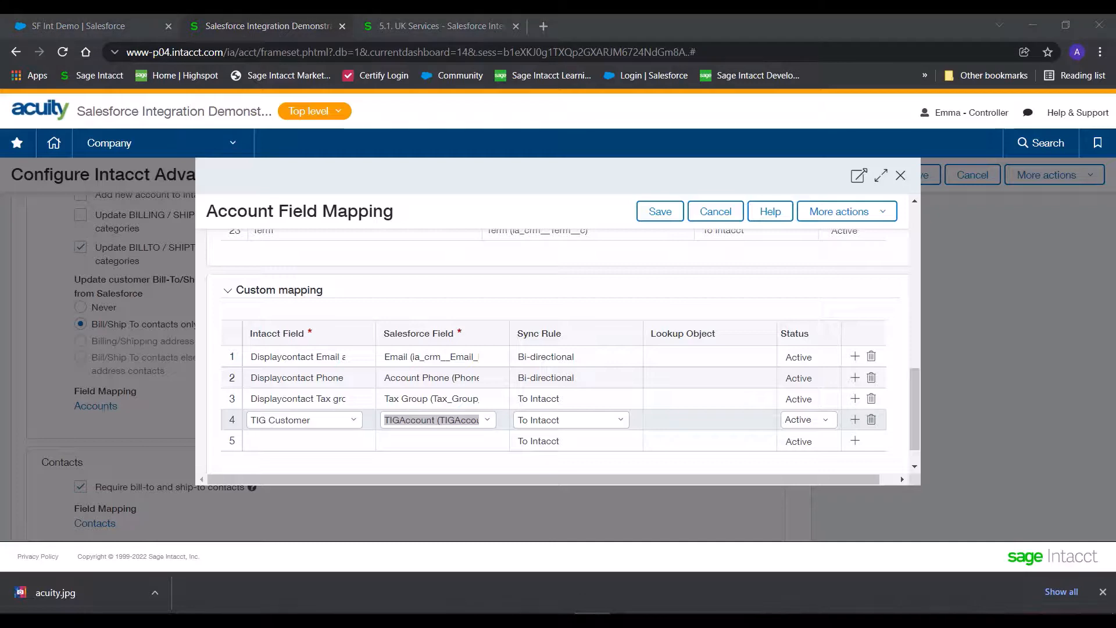
pyautogui.click(706, 212)
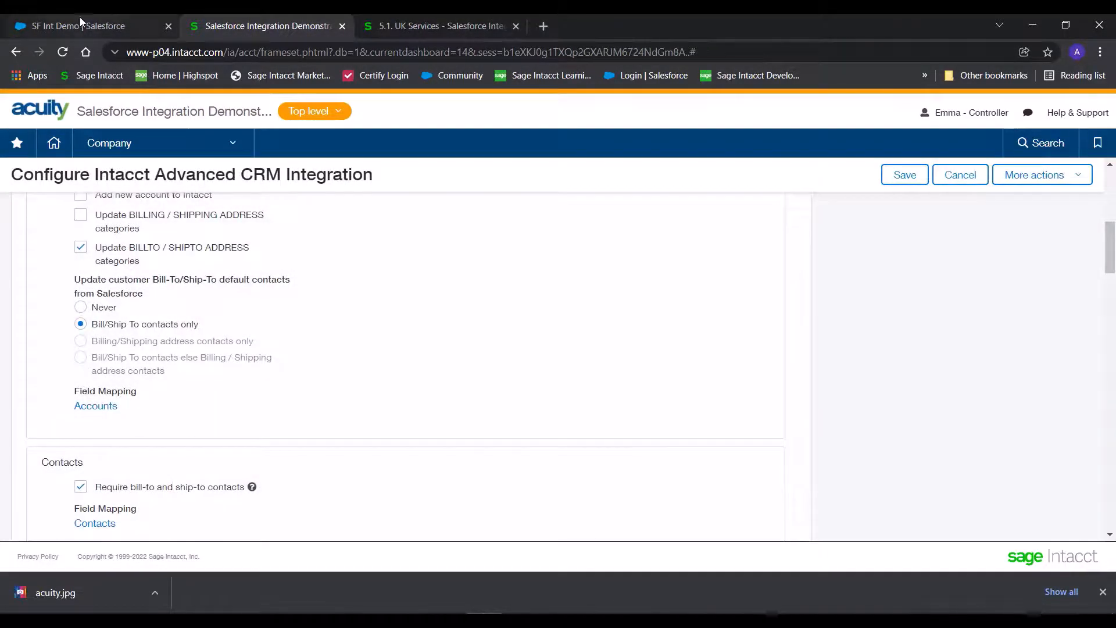
# Step: Switch to Salesforce and start a new opportunity with the Order Entry record type
pyautogui.click(81, 22)
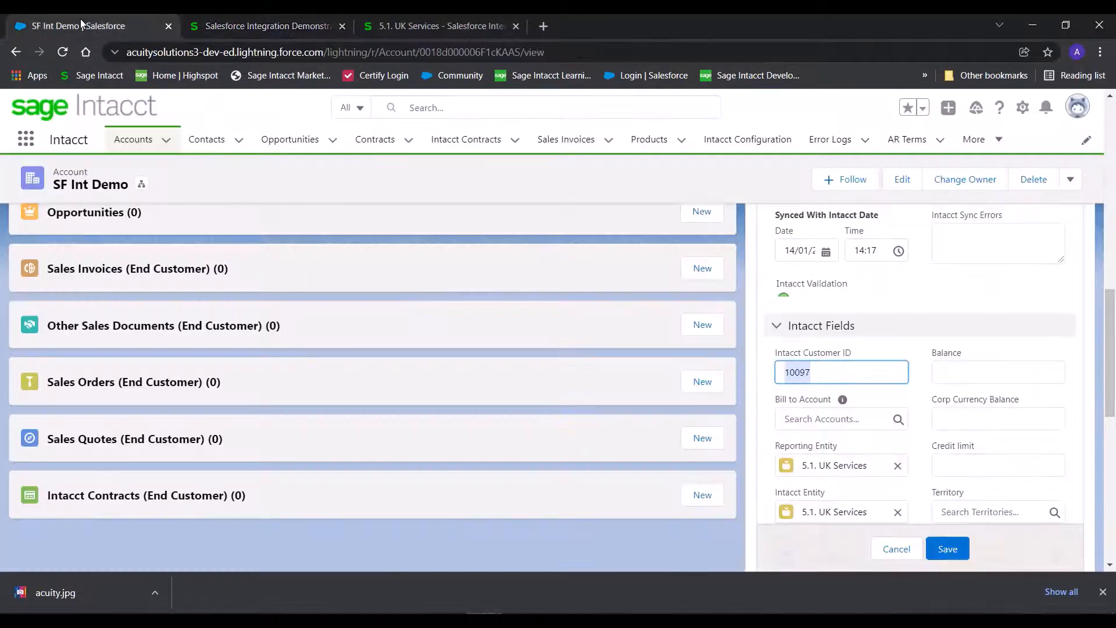
pyautogui.click(299, 141)
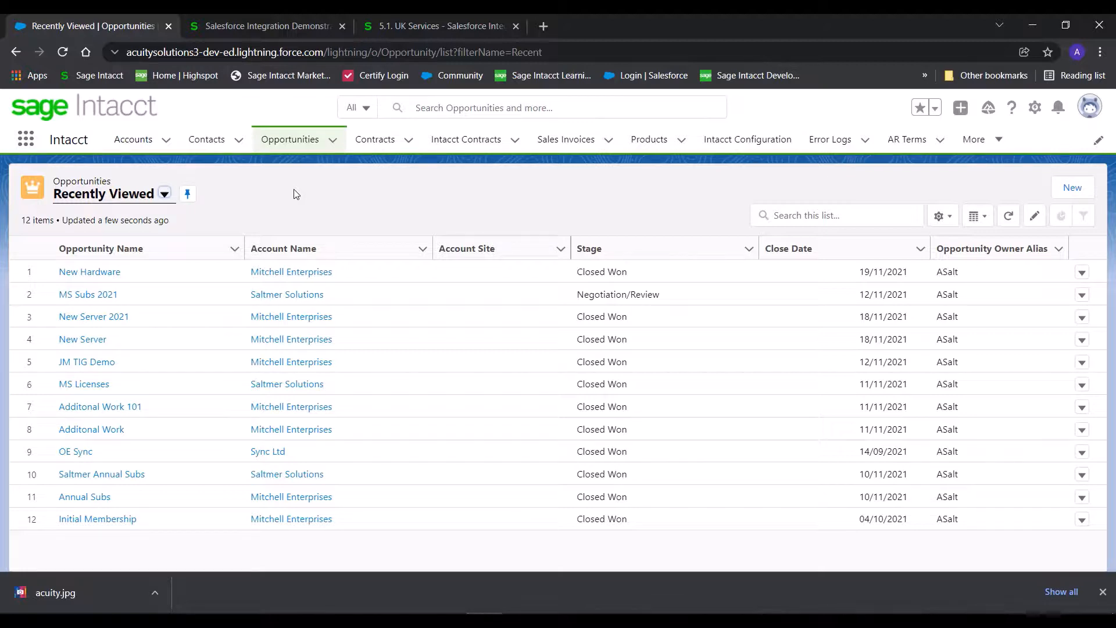
pyautogui.click(1067, 198)
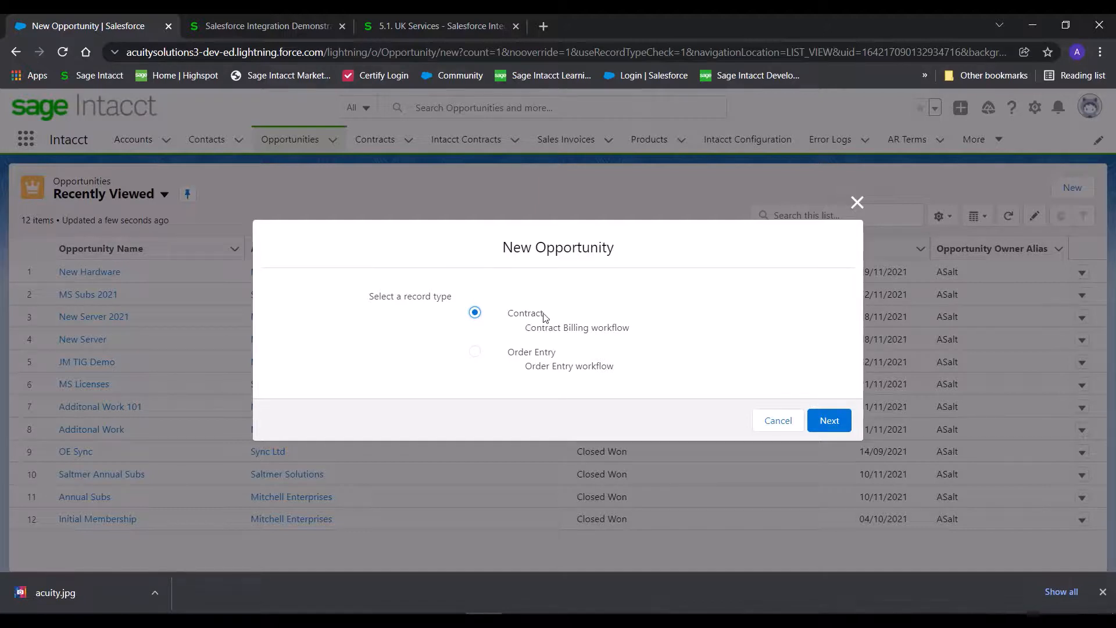
pyautogui.click(475, 352)
pyautogui.click(828, 422)
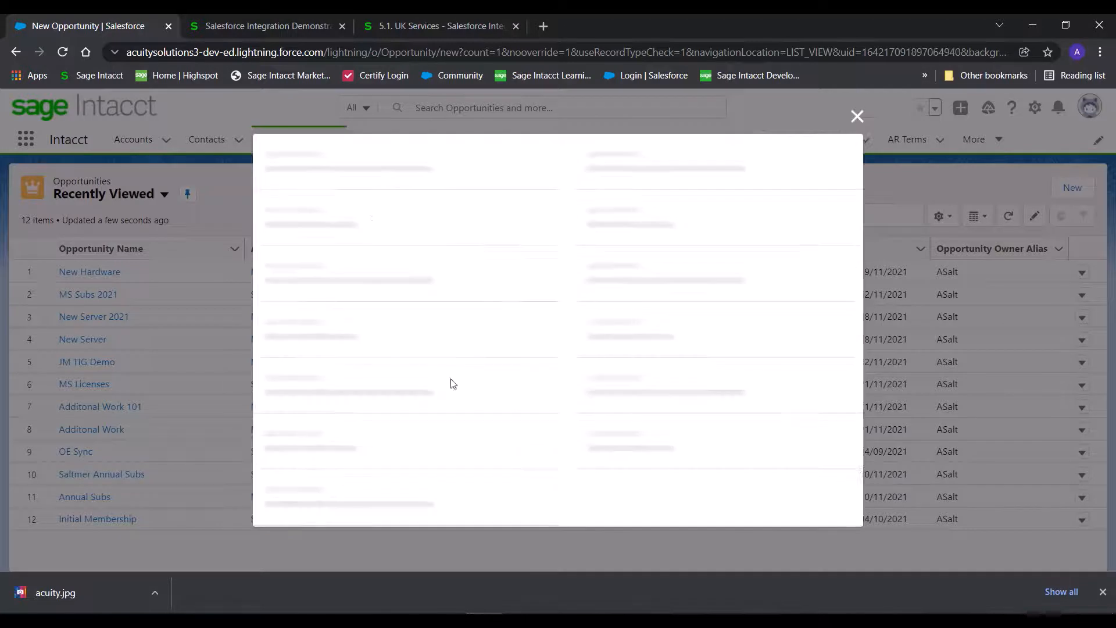
# Step: Set the new opportunity's amount to £1,200.00 and name it New Opp
pyautogui.click(345, 275)
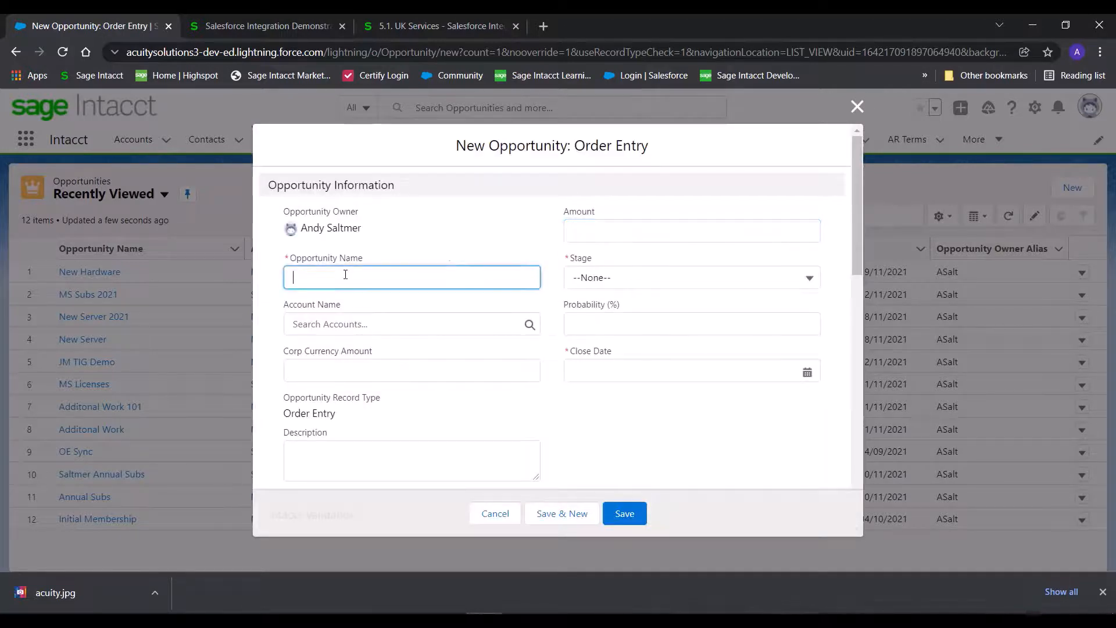
pyautogui.click(619, 227)
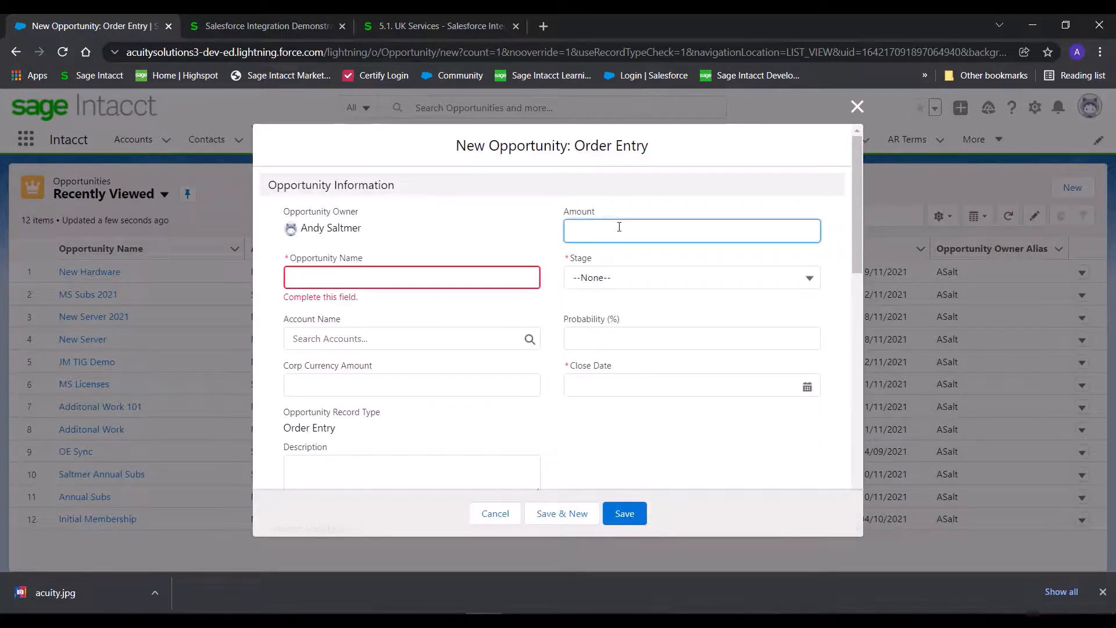
pyautogui.write('210120')
pyautogui.press('BackSpace')
pyautogui.press('BackSpace')
pyautogui.press('BackSpace')
pyautogui.press('BackSpace')
pyautogui.write('1200')
pyautogui.press('Tab')
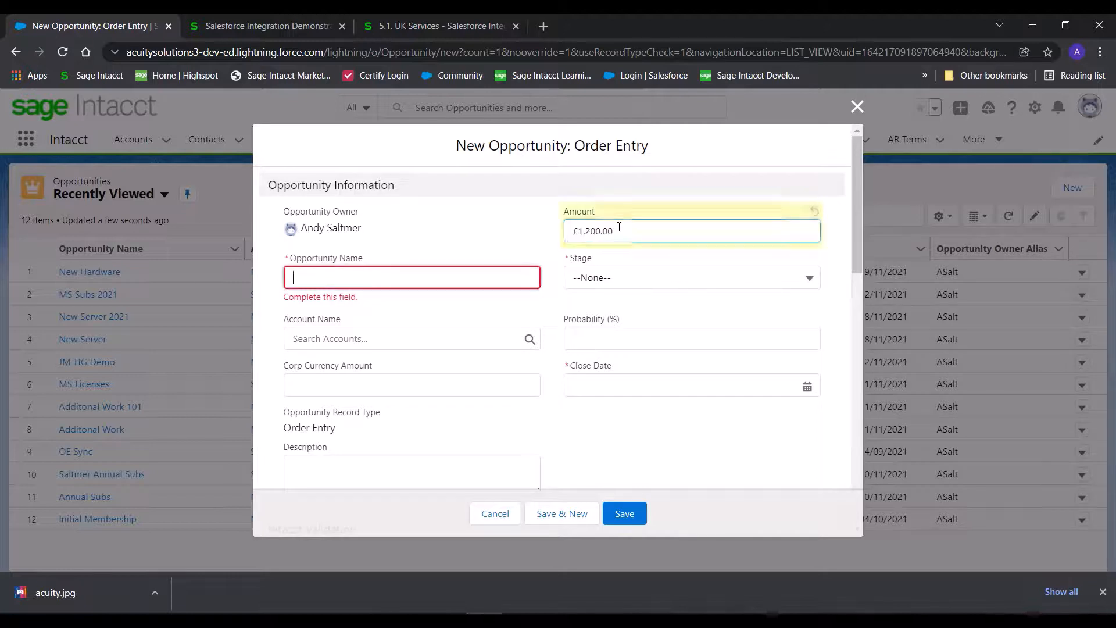
pyautogui.write('New Opp')
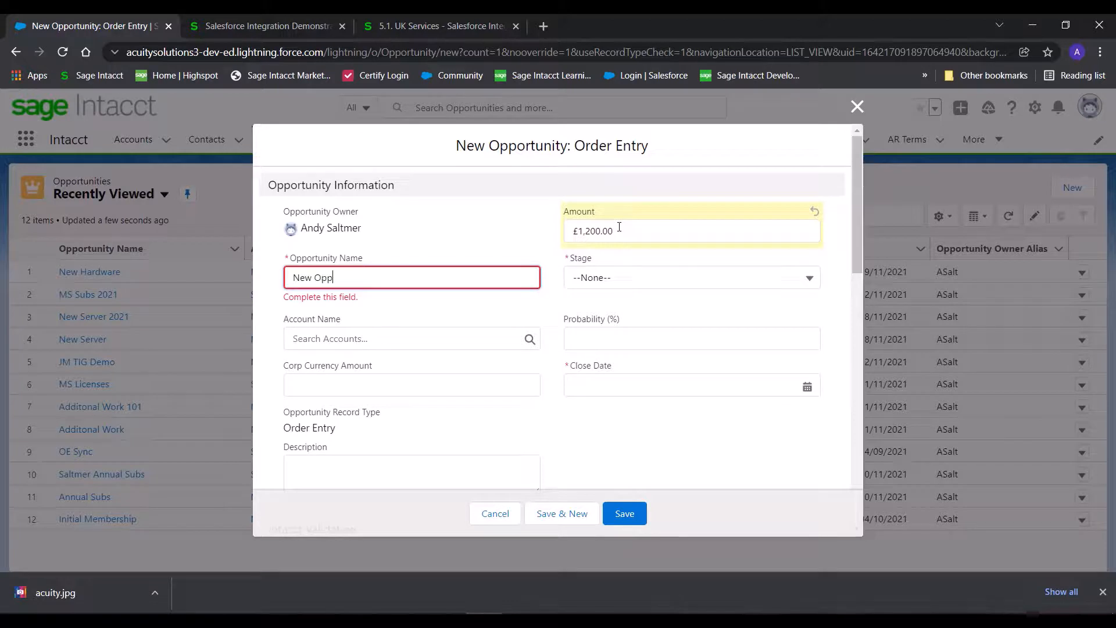
pyautogui.press('Tab')
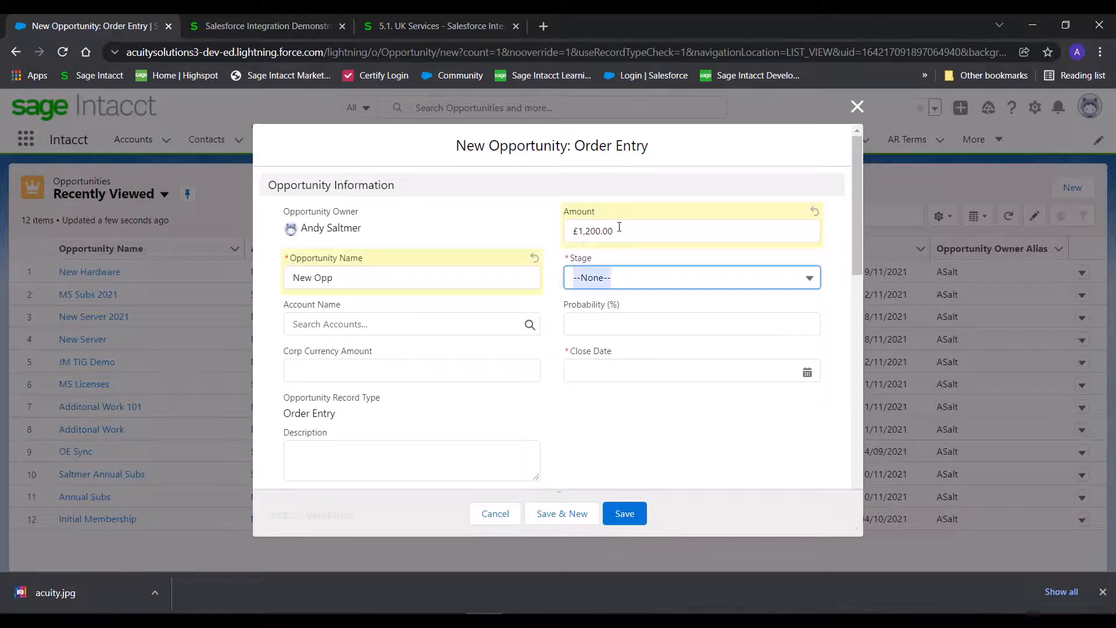
# Step: Set the opportunity's stage to Qualification, its account to Mitchell Enterprises and its close date to 14/01/2022
pyautogui.press('Down')
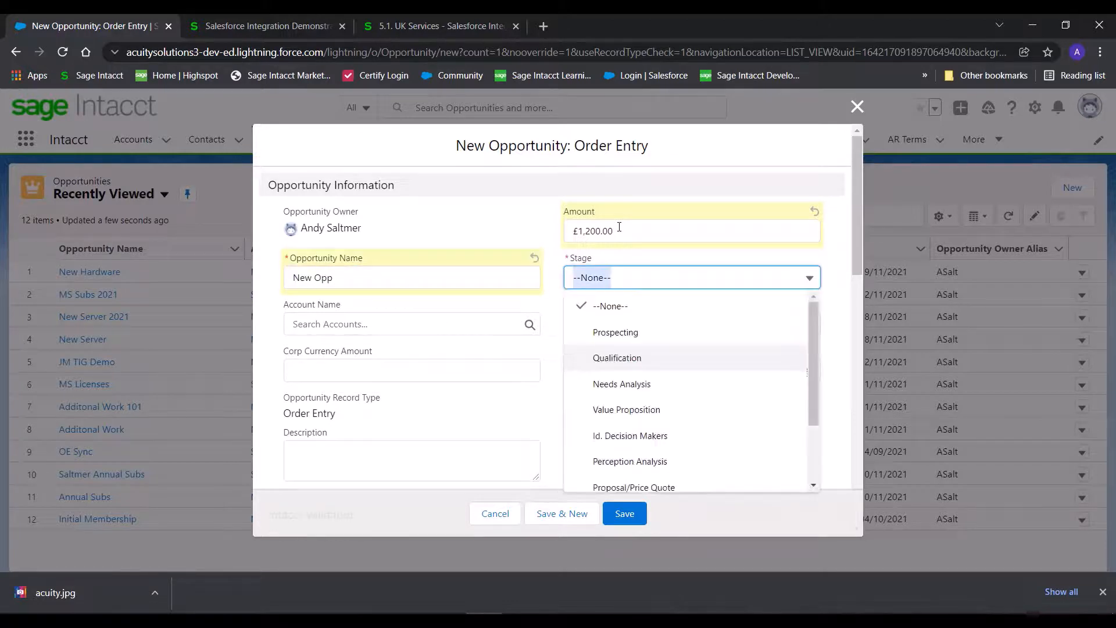
pyautogui.click(610, 358)
pyautogui.click(381, 322)
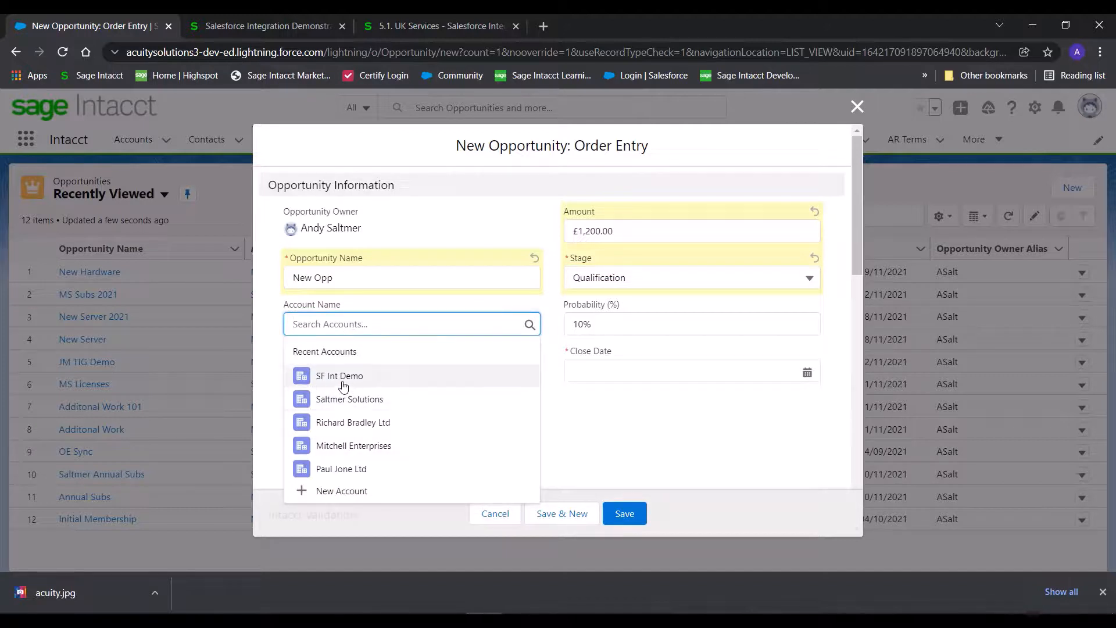
pyautogui.click(431, 445)
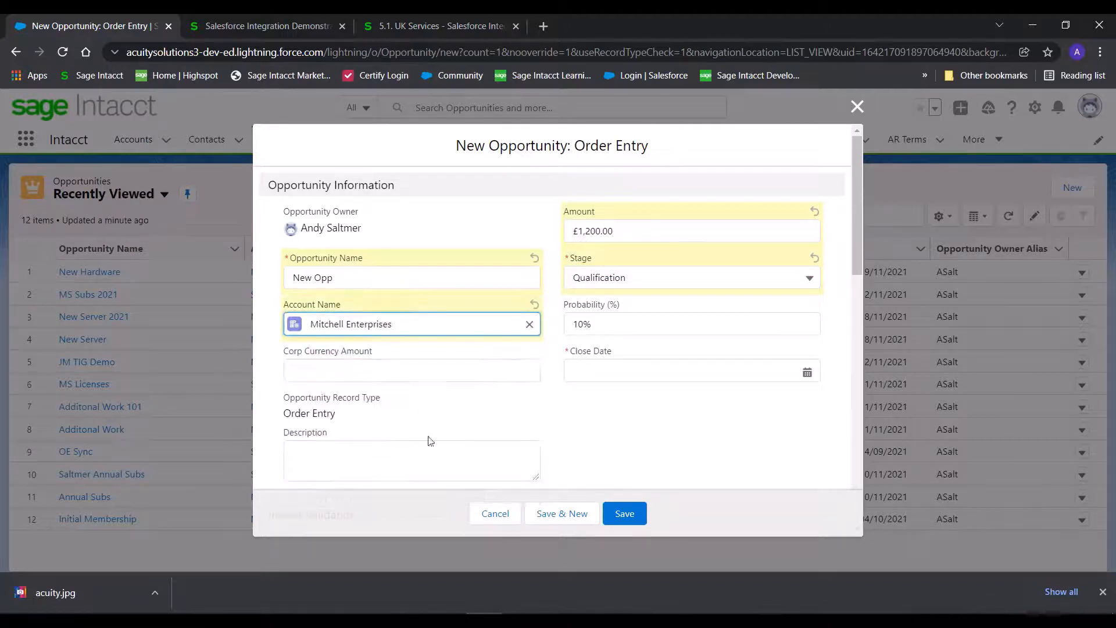
pyautogui.click(672, 351)
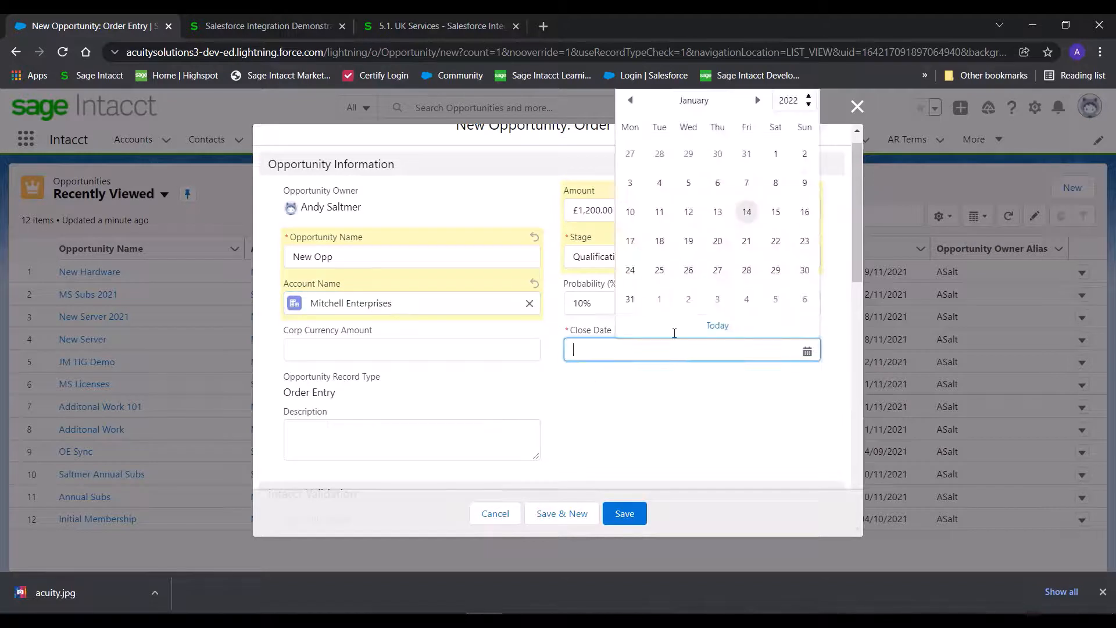
pyautogui.click(747, 212)
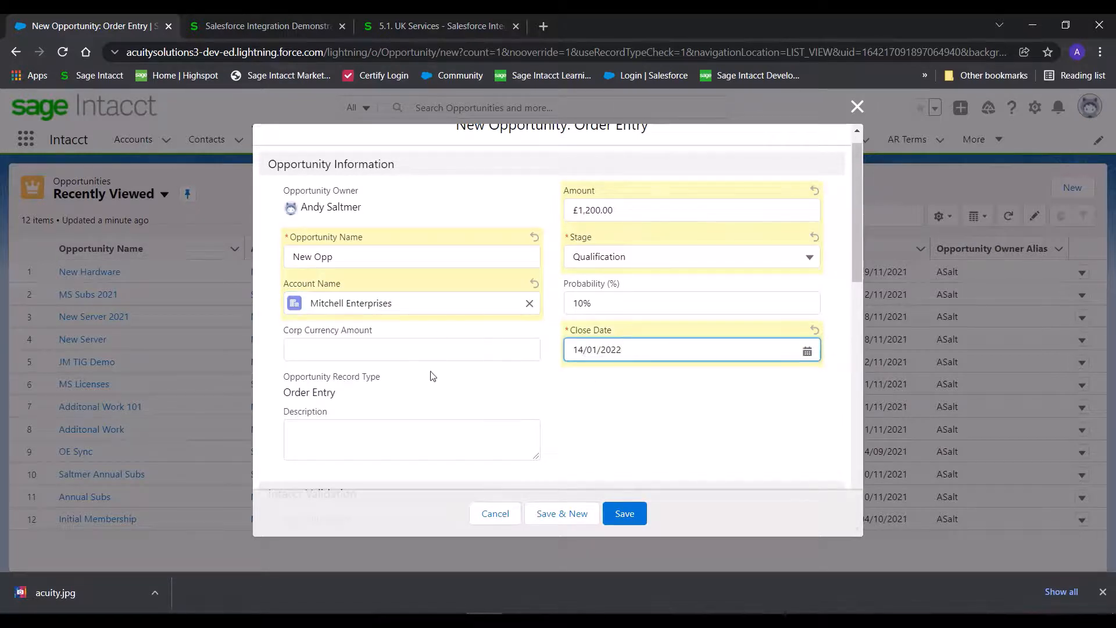
pyautogui.scroll(-3, 432, 376)
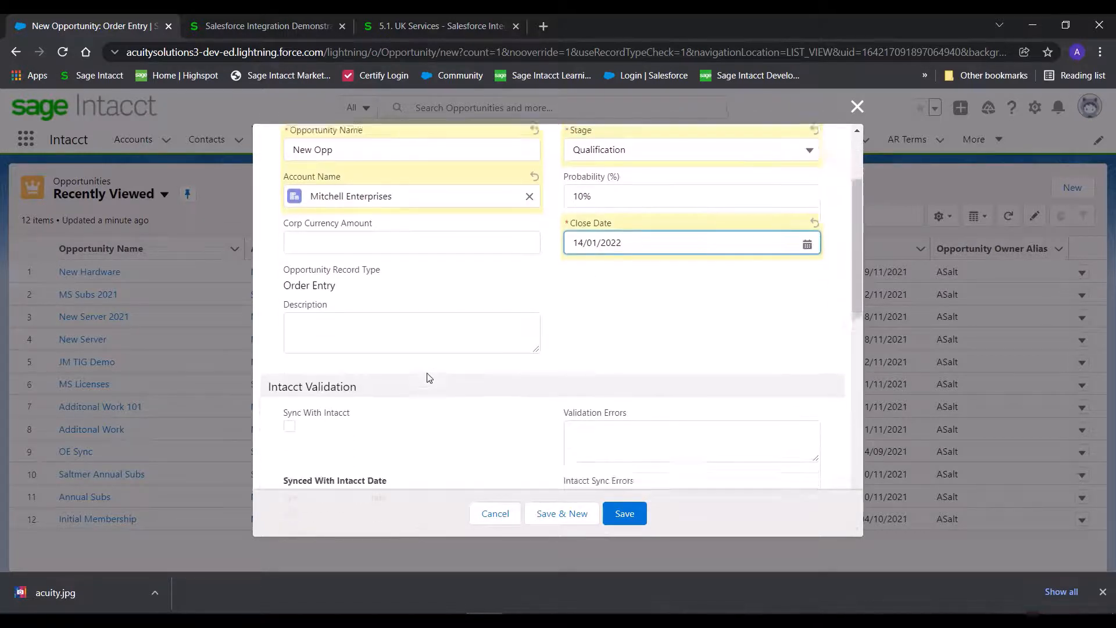
pyautogui.scroll(-3, 429, 378)
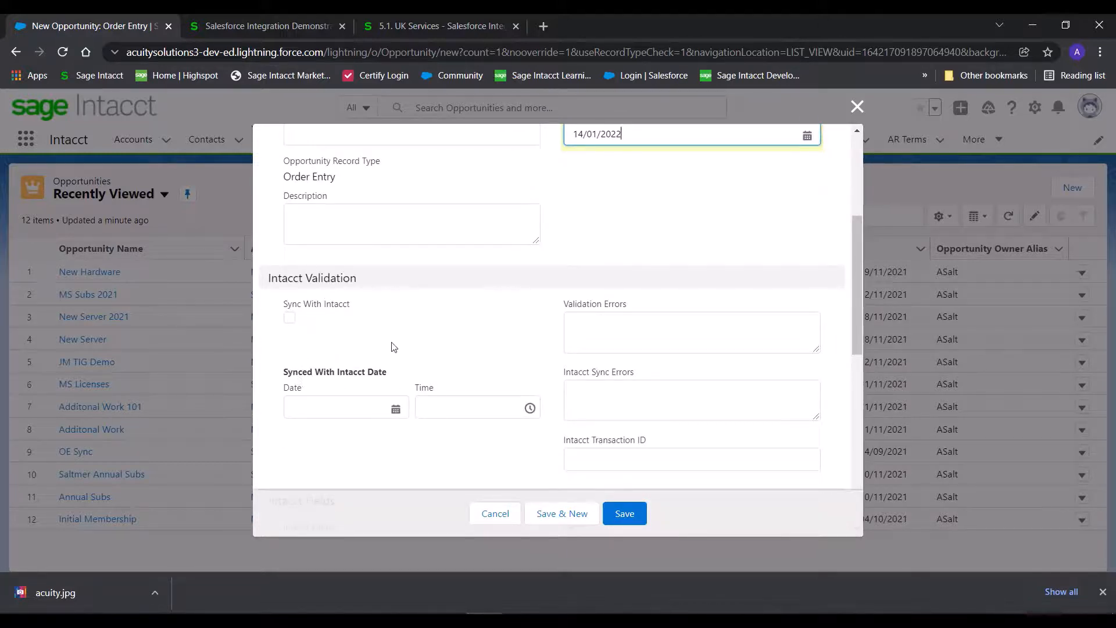
# Step: Set the opportunity's Intacct entity to 5.1. UK Services and assign the Mitchell Enterprises contact as both Bill to and Ship to
pyautogui.scroll(-6, 407, 370)
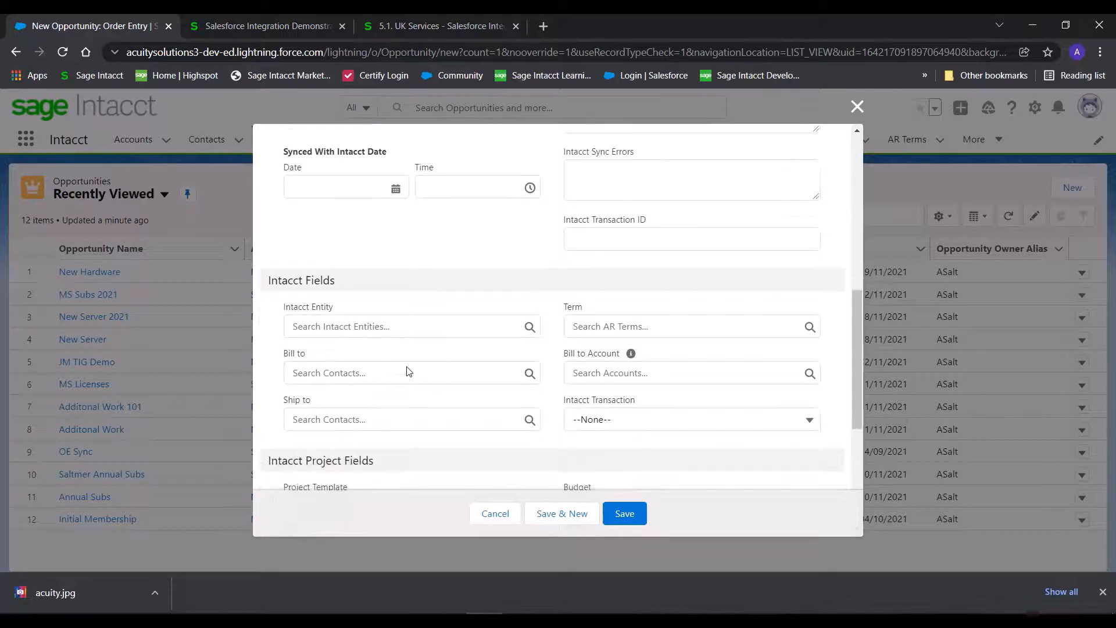
pyautogui.click(386, 326)
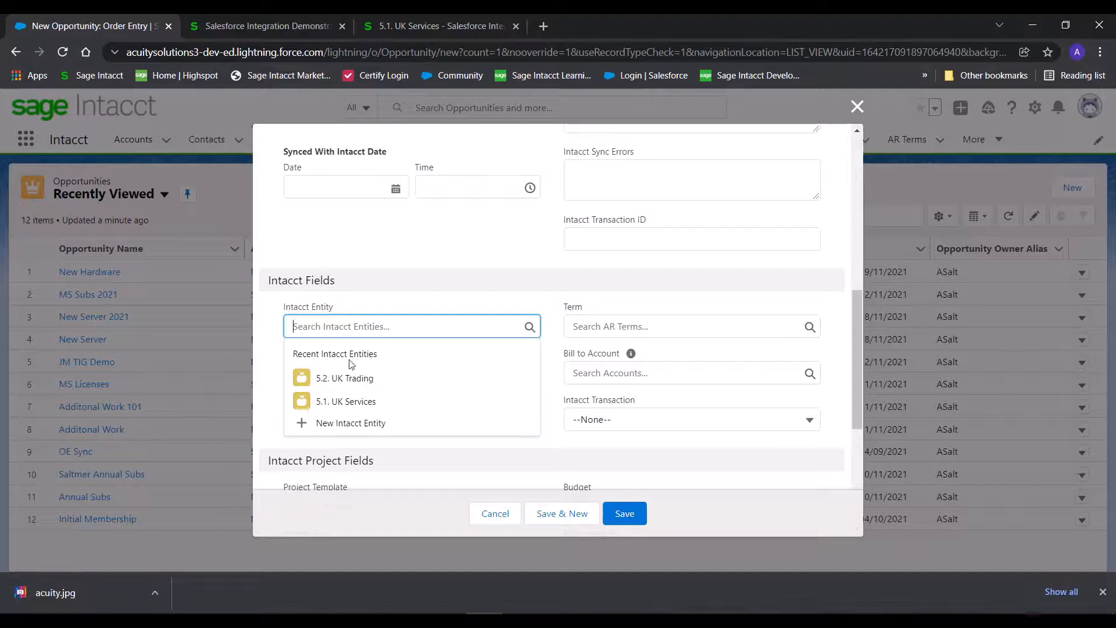
pyautogui.click(343, 401)
pyautogui.click(395, 375)
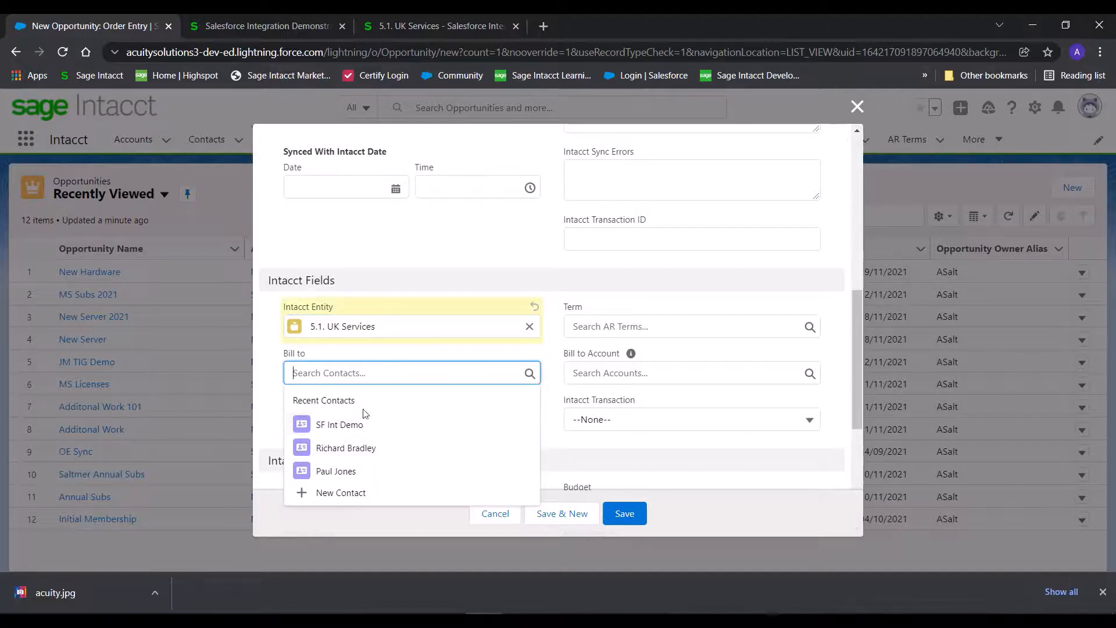
pyautogui.write('mitch')
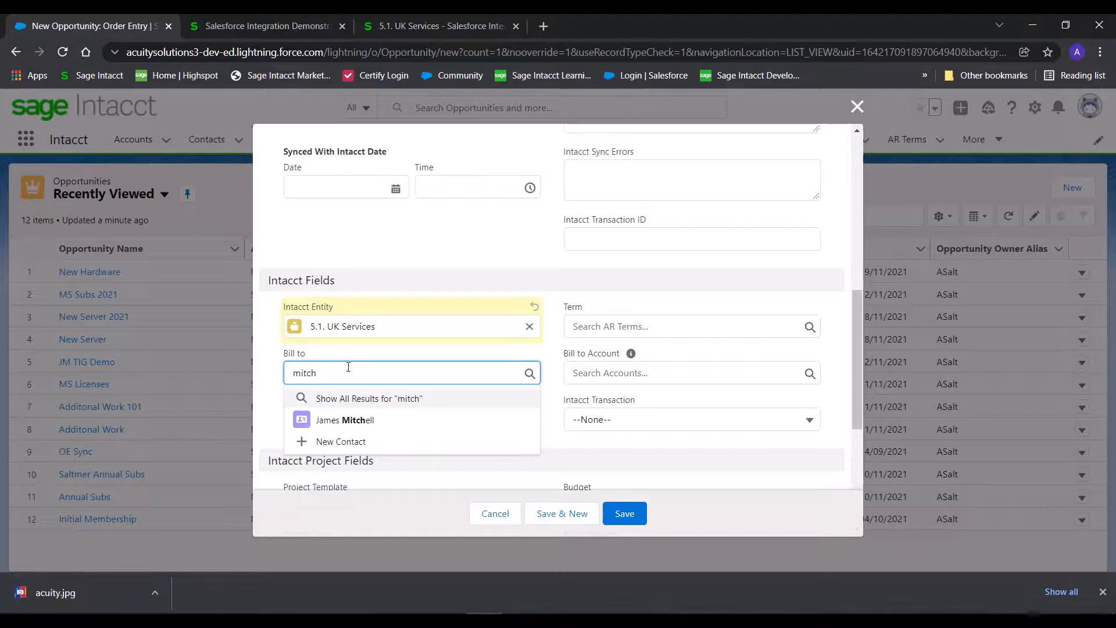
pyautogui.click(348, 420)
pyautogui.click(361, 414)
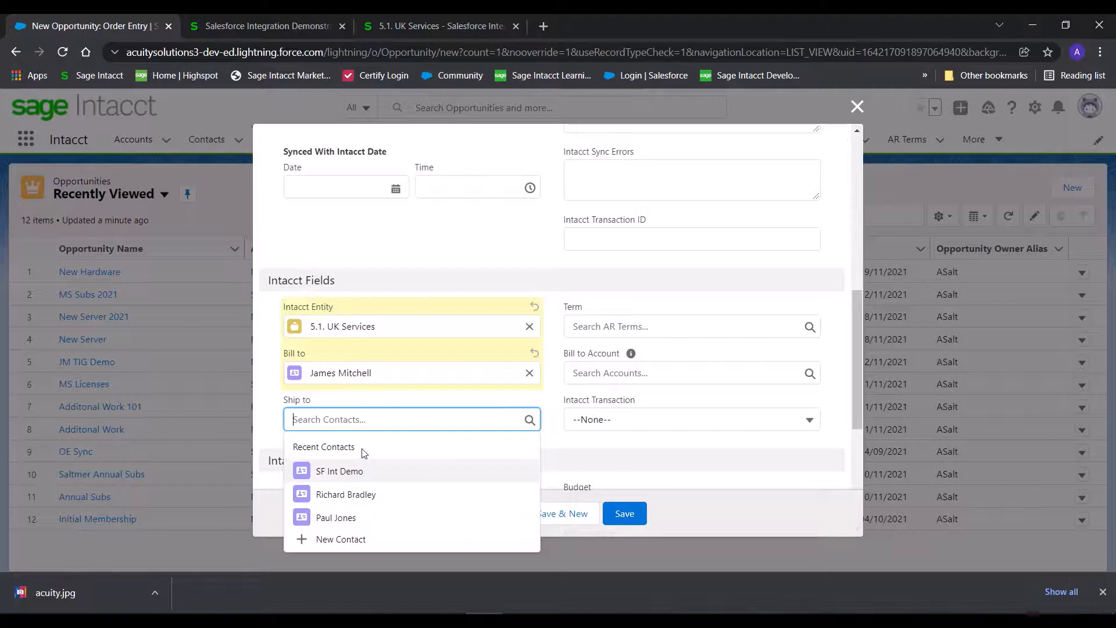
pyautogui.write('jame')
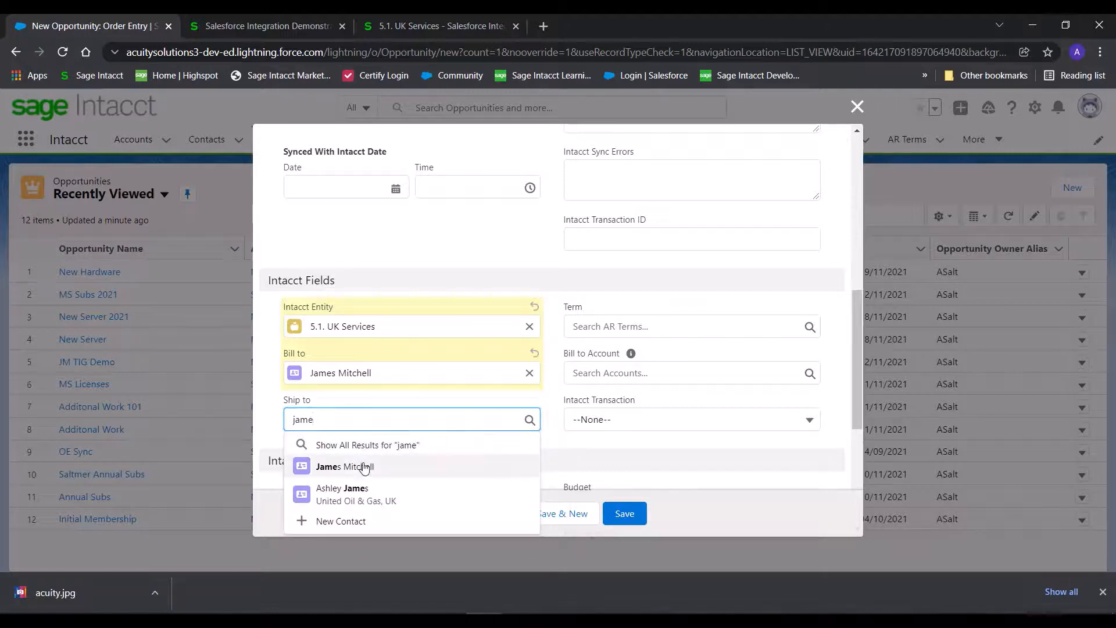
pyautogui.click(365, 467)
# Step: Set the opportunity's payment term to Net 30 and leave the Bill to Account empty
pyautogui.click(609, 325)
pyautogui.write('net')
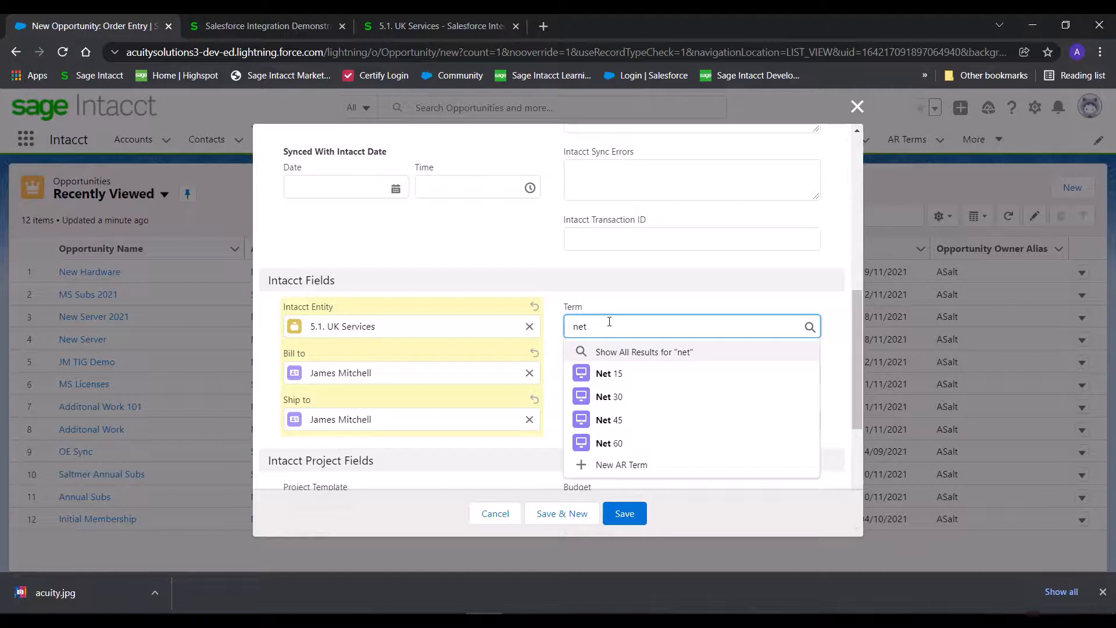
pyautogui.click(610, 397)
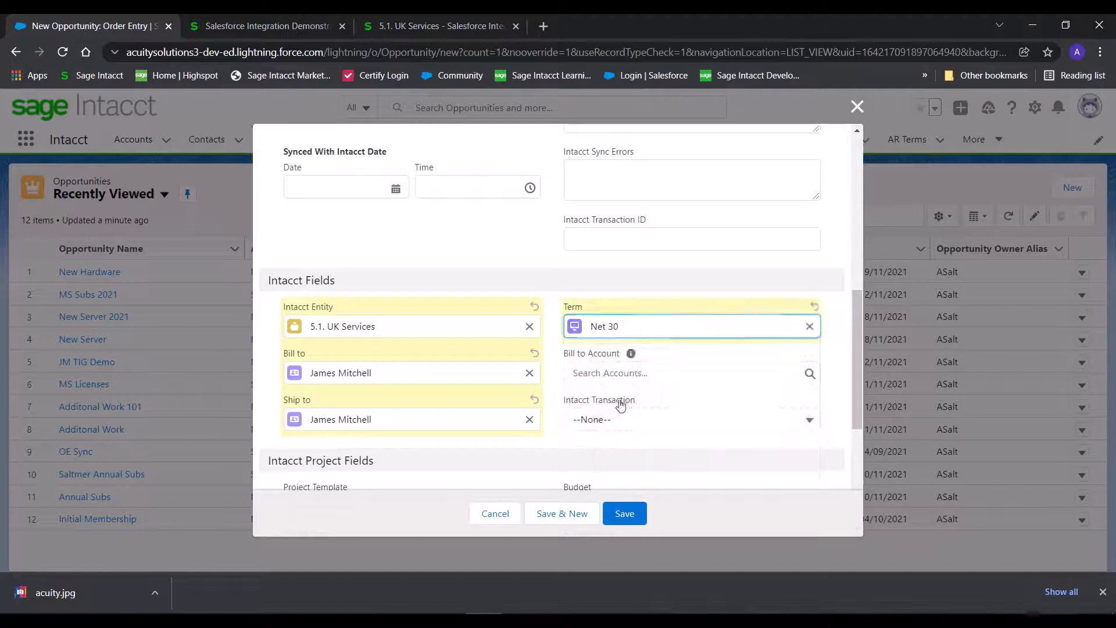
pyautogui.click(605, 372)
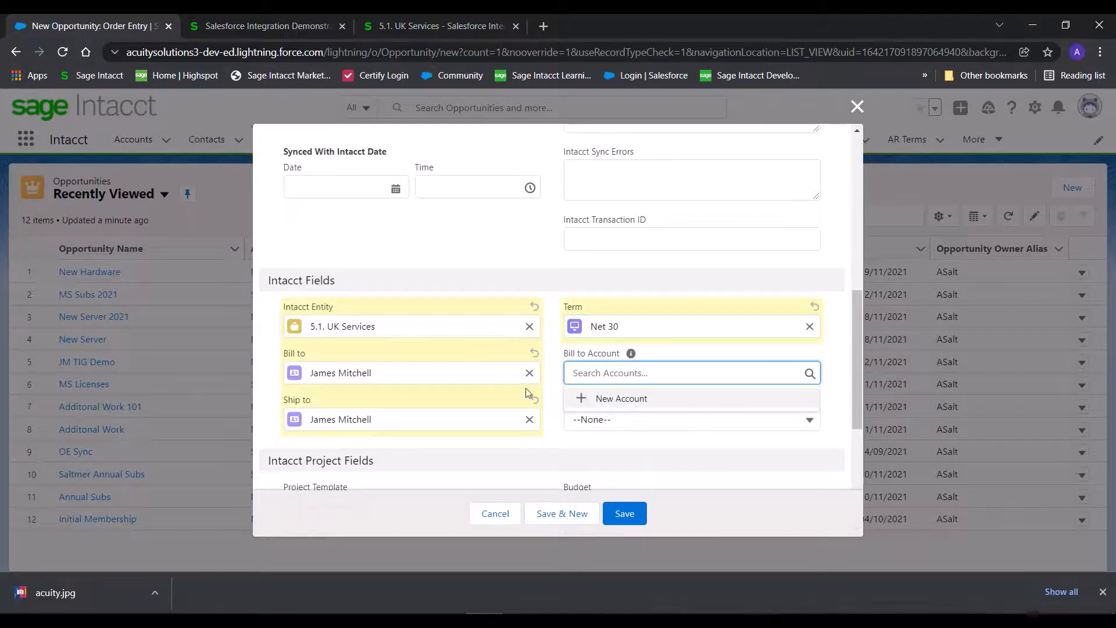
pyautogui.scroll(-3, 434, 391)
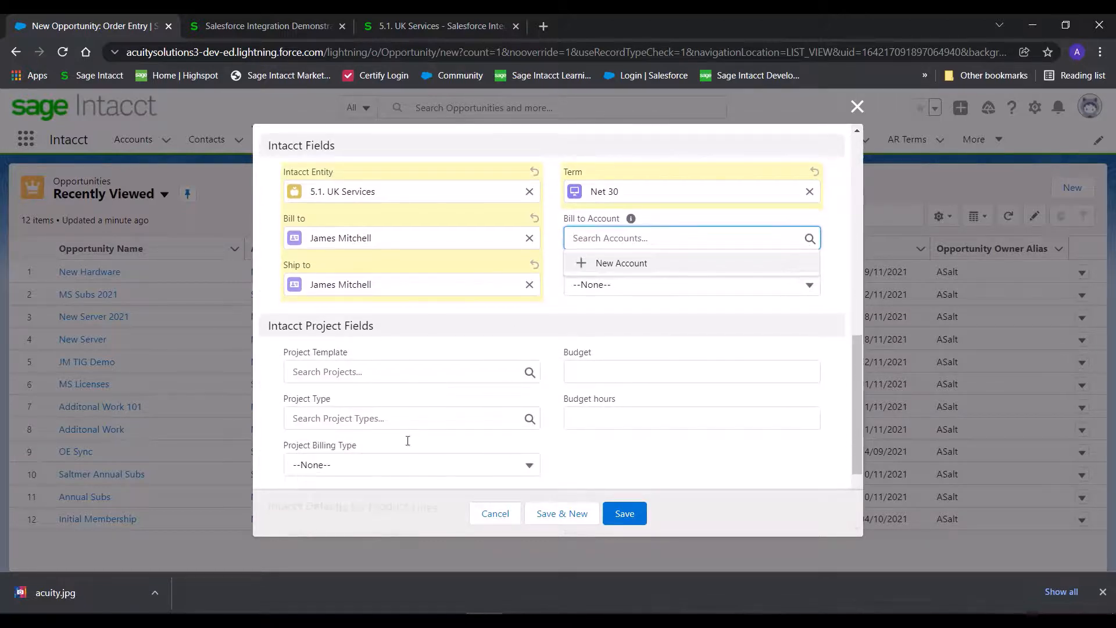
pyautogui.click(377, 350)
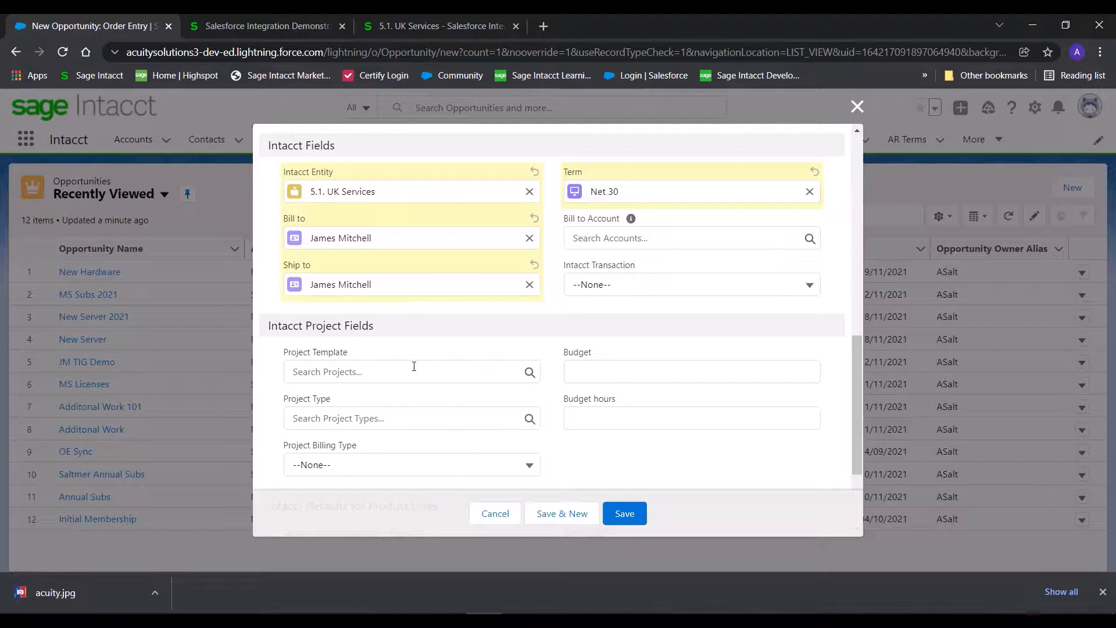
# Step: Set the product line defaults to Intacct location 5.1. UK Services and department Services
pyautogui.scroll(-3, 453, 410)
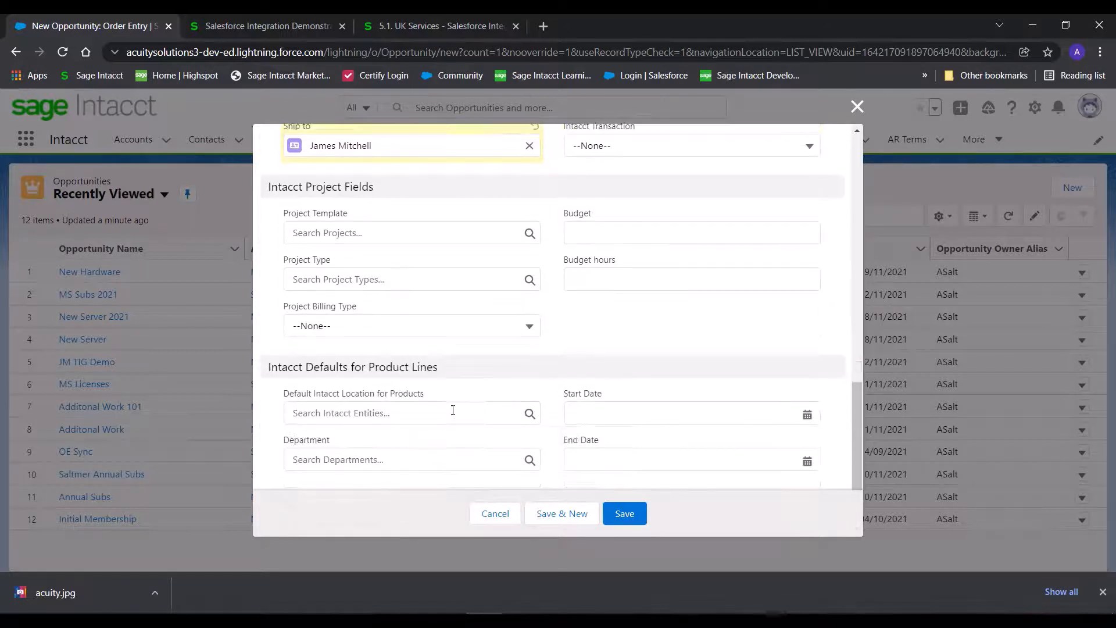
pyautogui.click(401, 409)
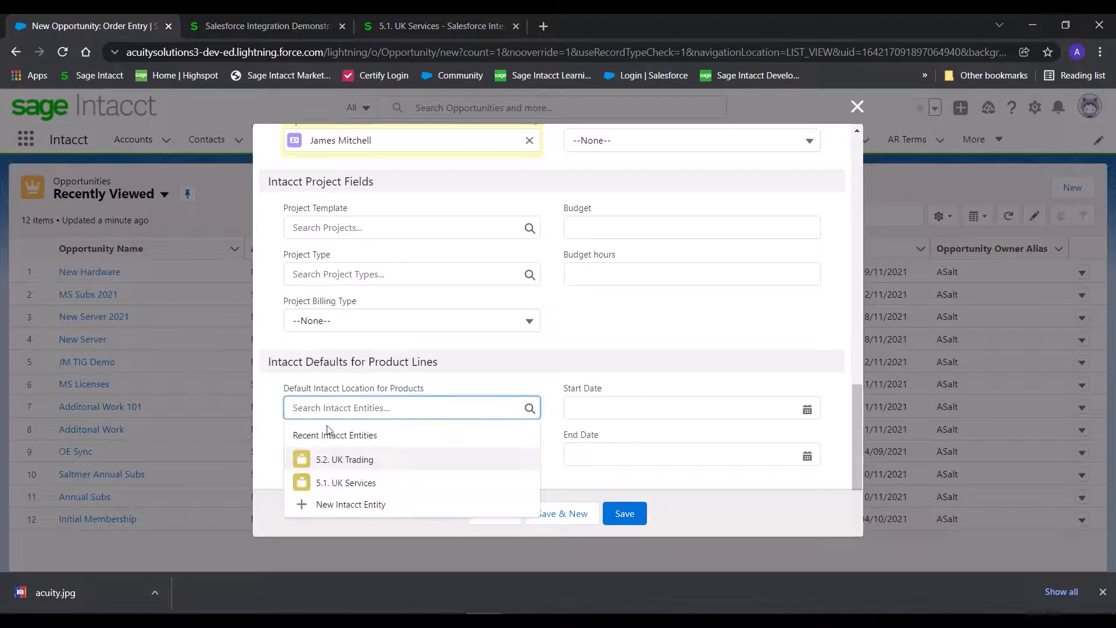
pyautogui.click(365, 489)
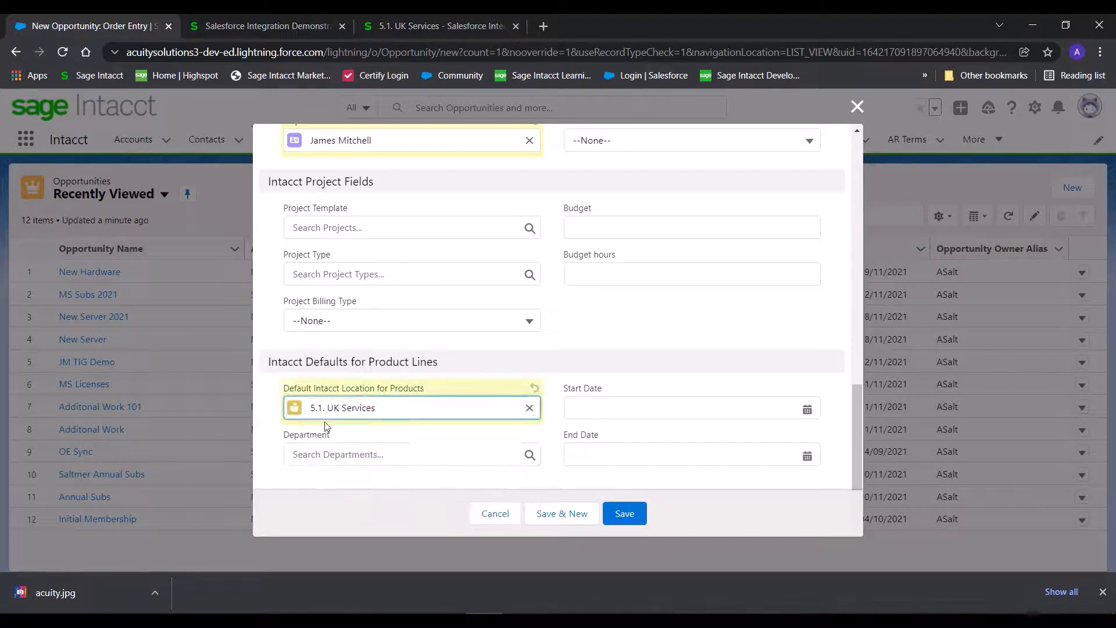
pyautogui.click(384, 452)
pyautogui.write('serv')
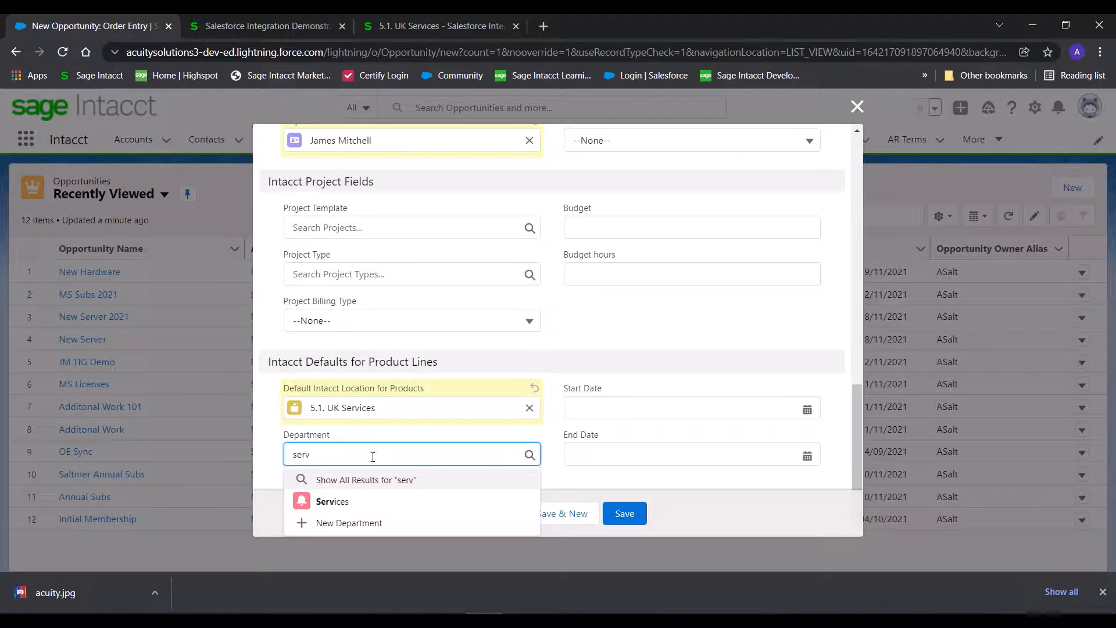
pyautogui.click(361, 501)
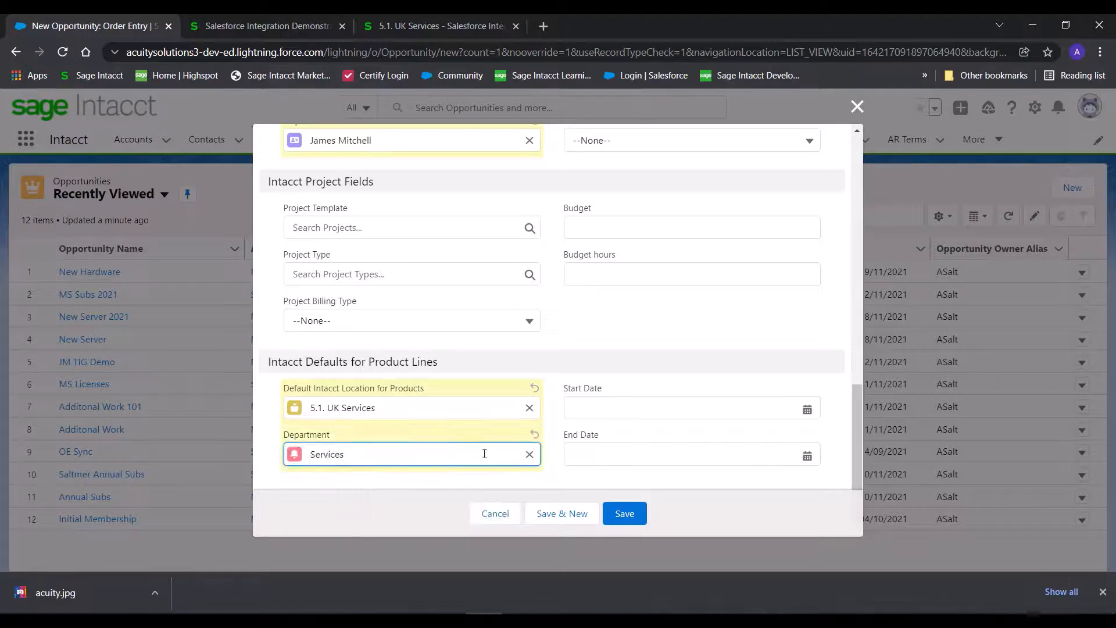
# Step: Try to enter the product lines' default start date as 01012022 without separators and begin the end date
pyautogui.click(619, 409)
pyautogui.write('01')
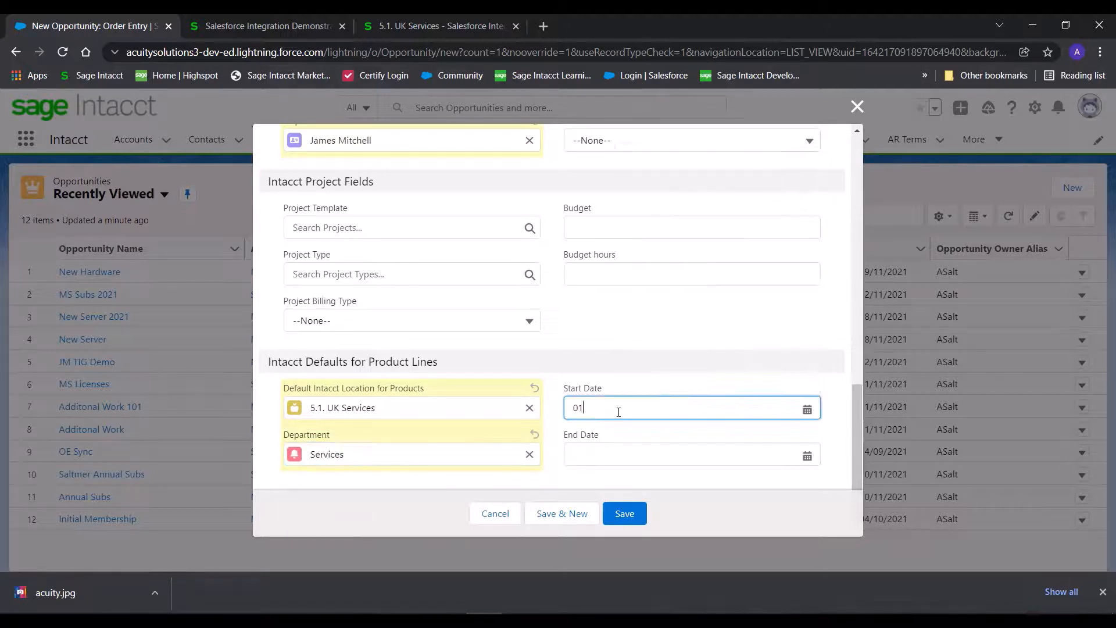
pyautogui.write('012022')
pyautogui.press('Tab')
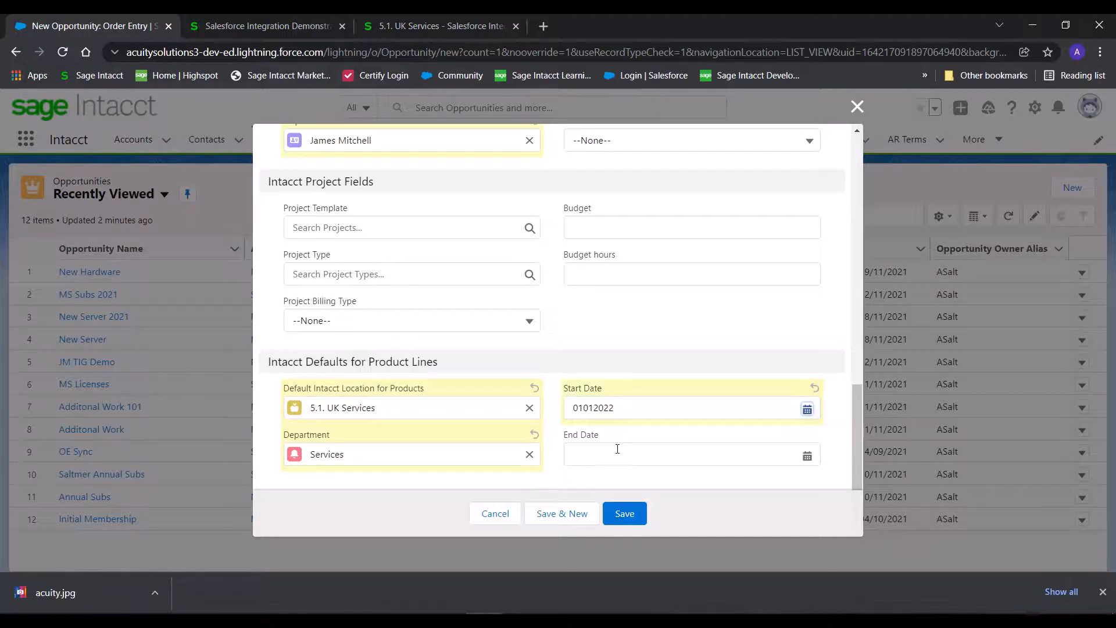
pyautogui.click(617, 449)
pyautogui.click(618, 442)
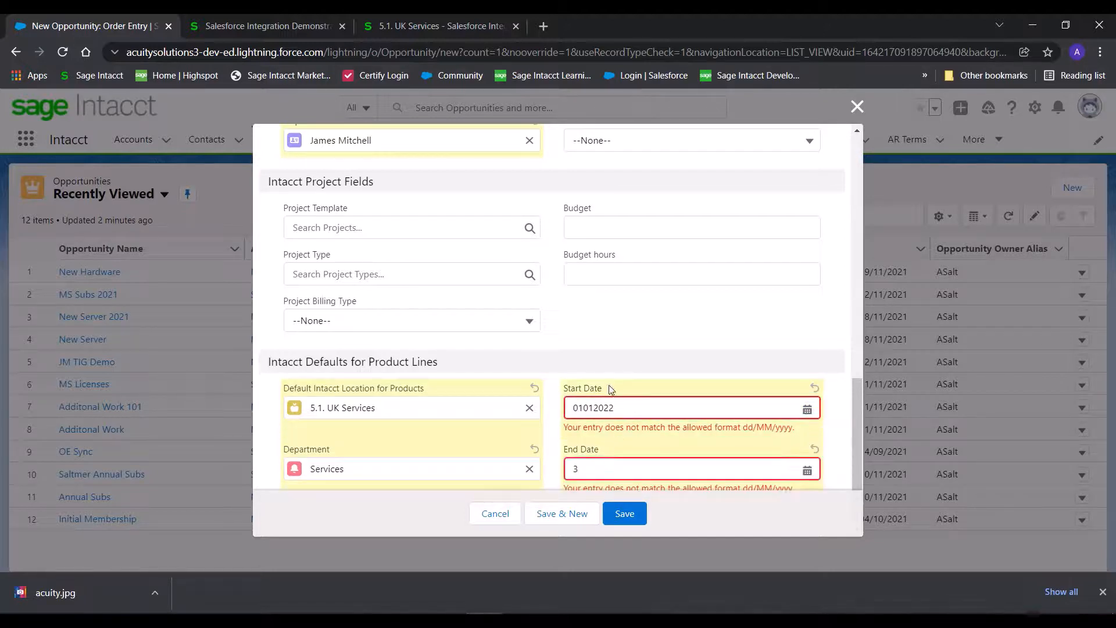
# Step: Set the product lines' default start date to 01/01/2022 and end date to 31/12/2022
pyautogui.moveTo(616, 402); pyautogui.dragTo(377, 451)
pyautogui.write('01/')
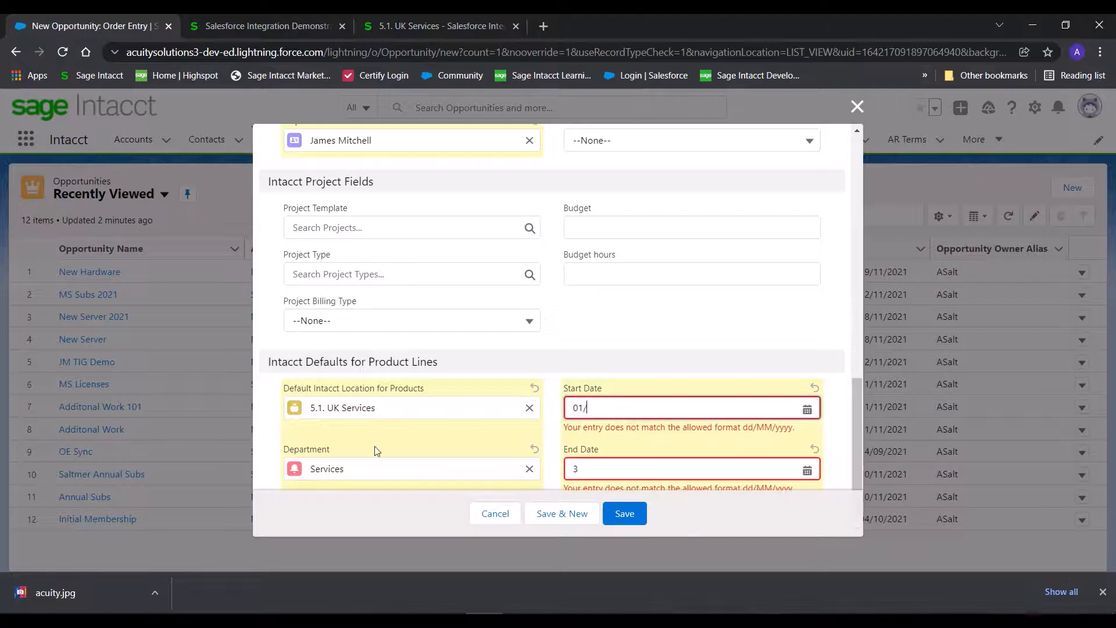
pyautogui.write('01/2021')
pyautogui.press('Tab')
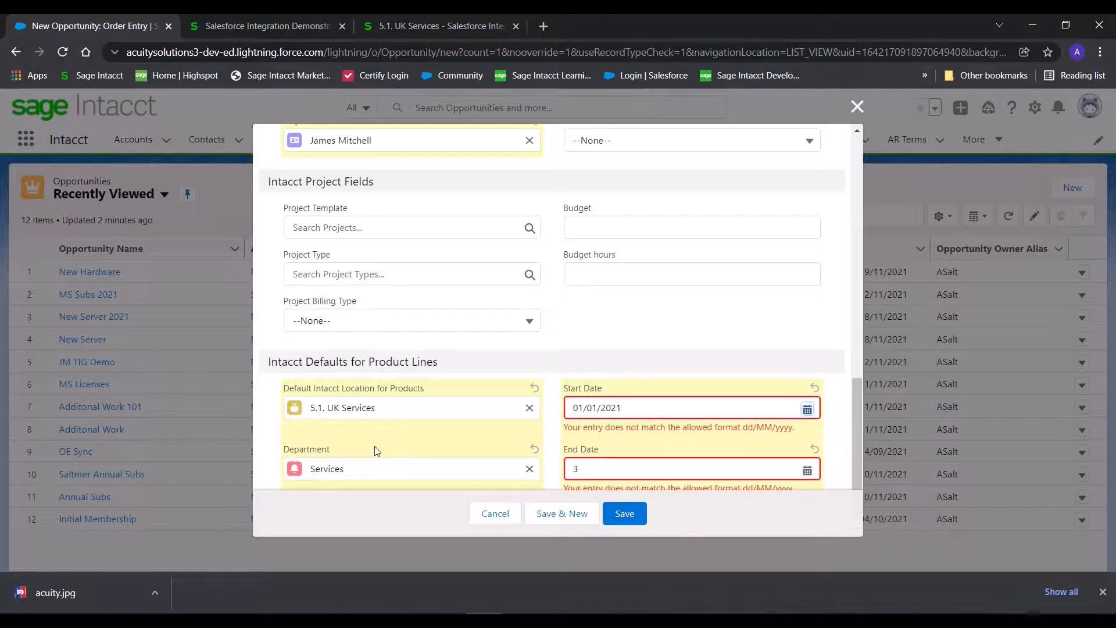
pyautogui.press('BackSpace')
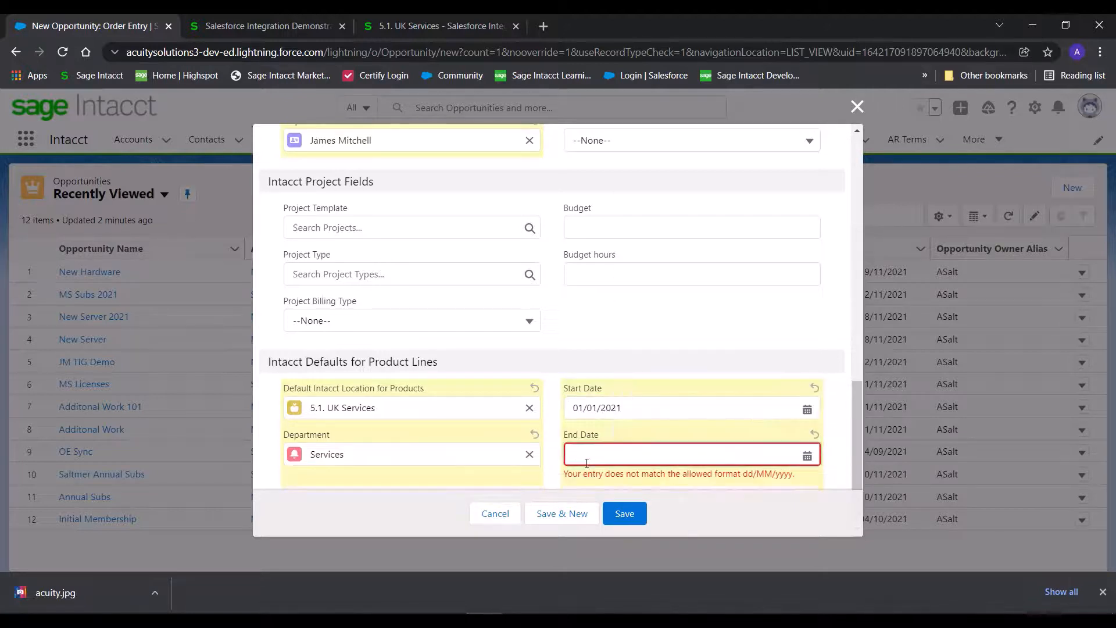
pyautogui.write('31/12/2022')
pyautogui.click(636, 415)
pyautogui.press('BackSpace')
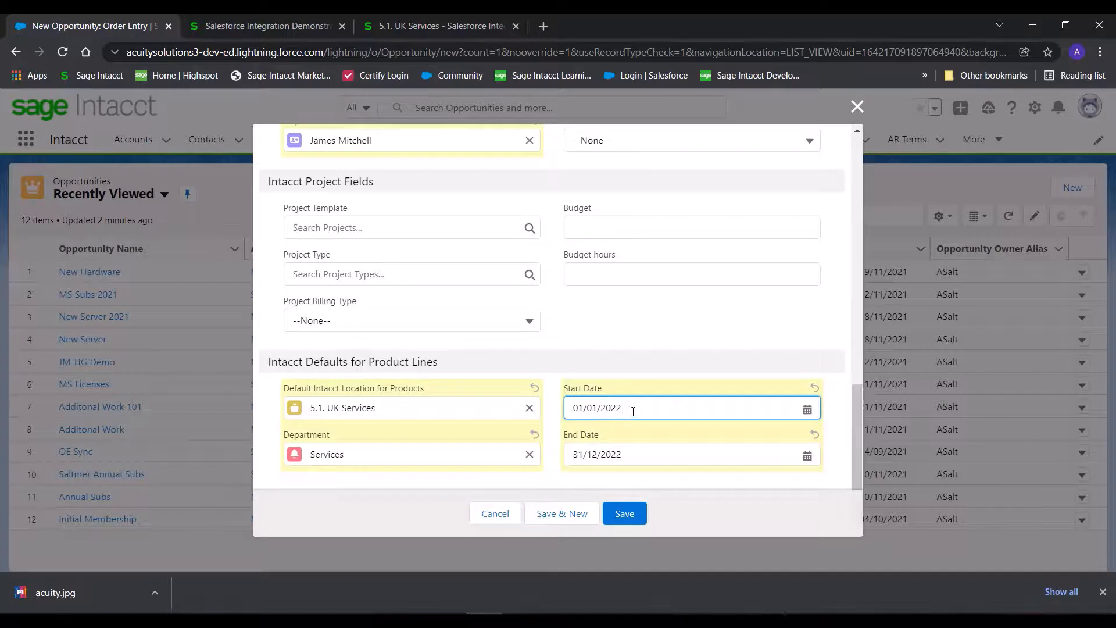
# Step: Set the opportunity's Intacct transaction to Sales Order and save the new opportunity
pyautogui.scroll(5, 633, 412)
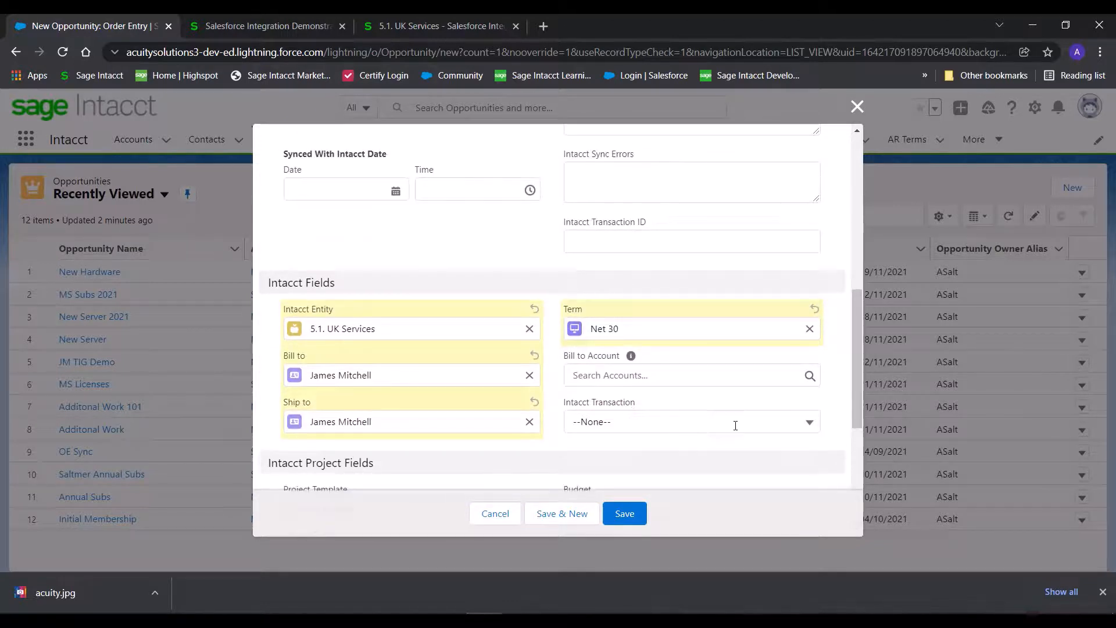
pyautogui.click(807, 423)
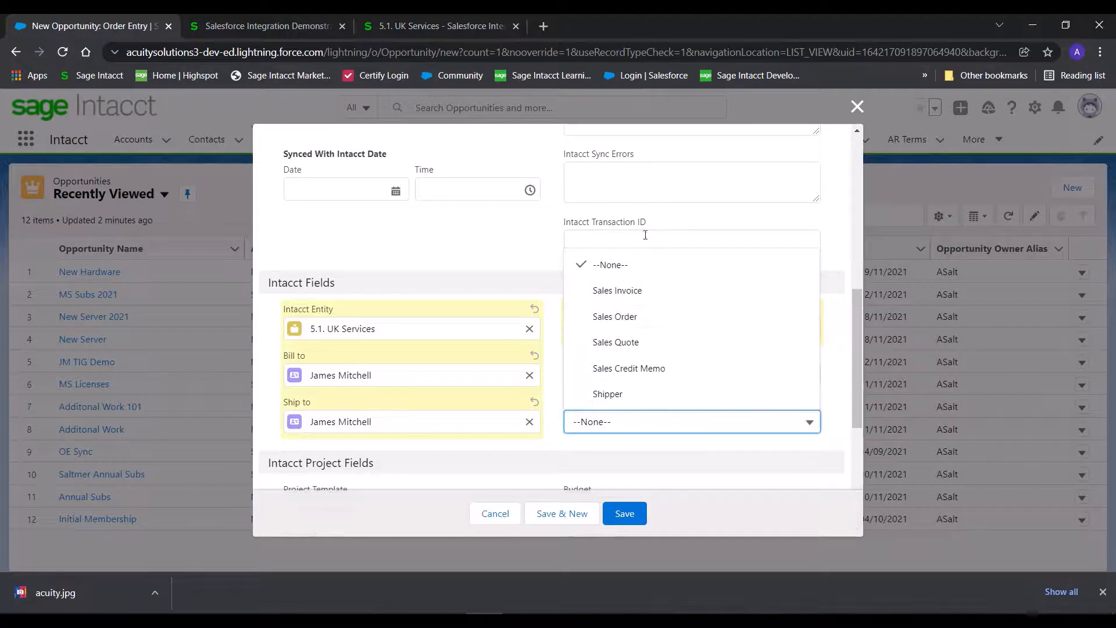
pyautogui.click(628, 321)
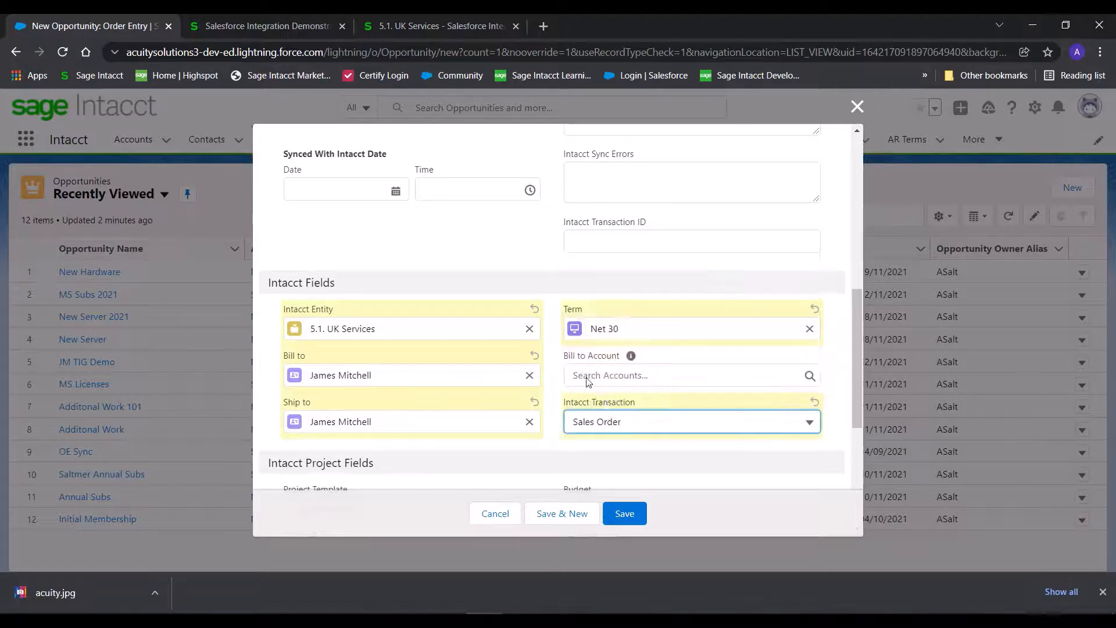
pyautogui.click(805, 423)
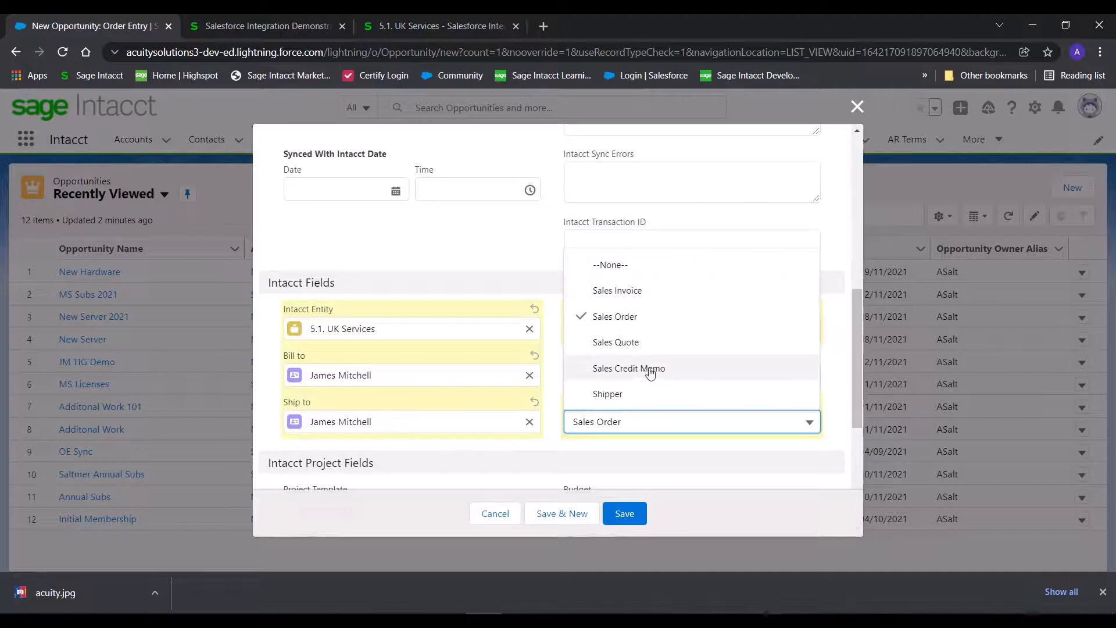
pyautogui.click(684, 426)
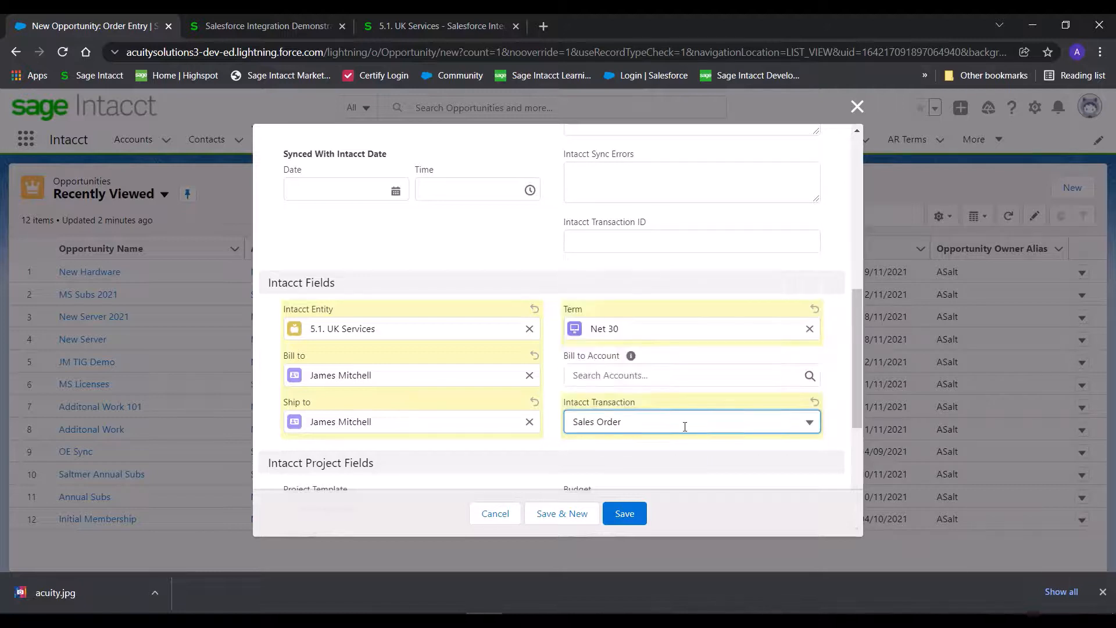
pyautogui.click(627, 515)
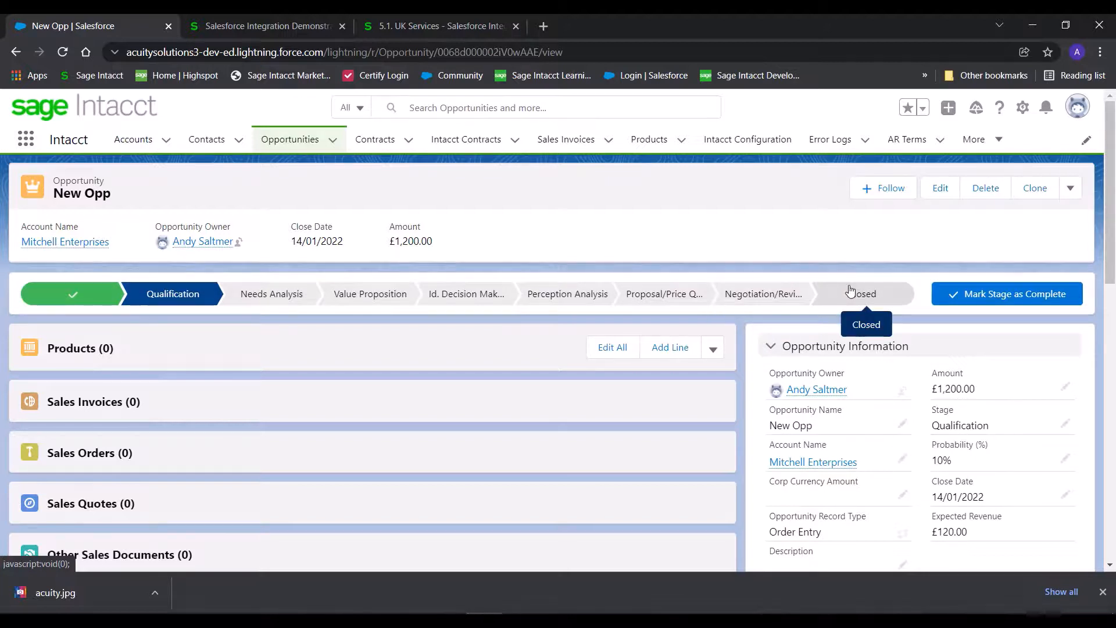
# Step: Start adding product lines to New Opp and assign the Standard Price Book to it
pyautogui.click(690, 354)
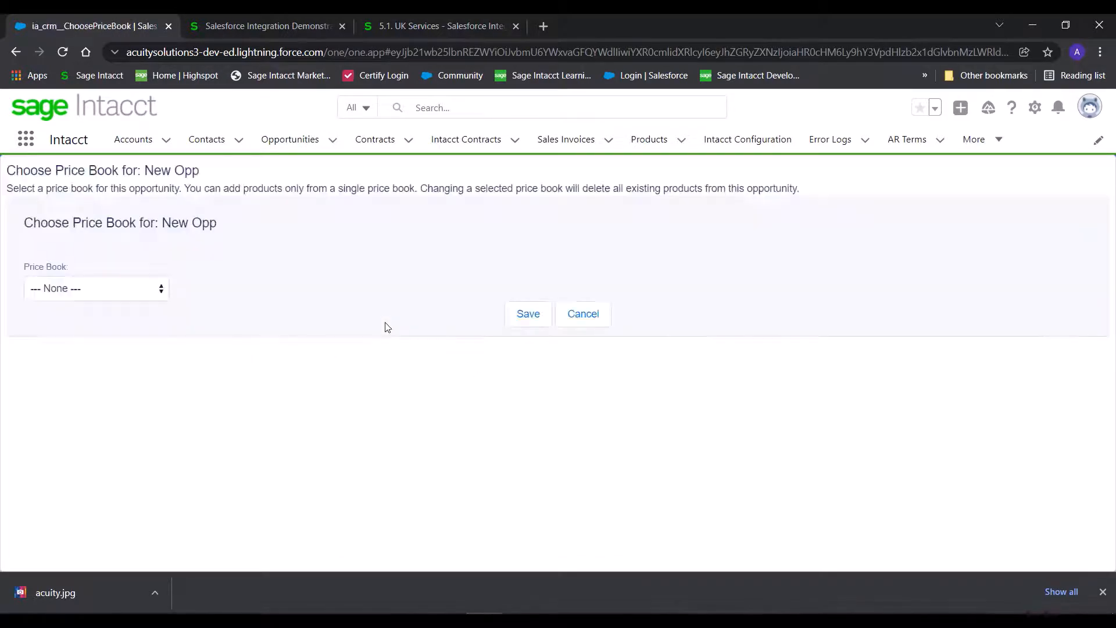
pyautogui.click(116, 289)
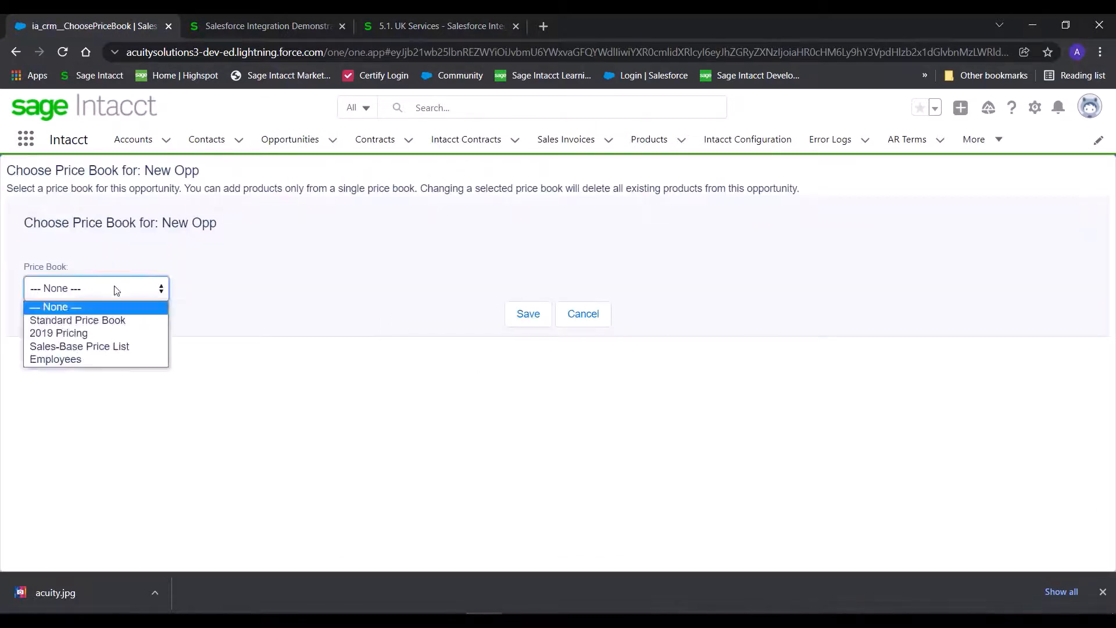
pyautogui.click(114, 322)
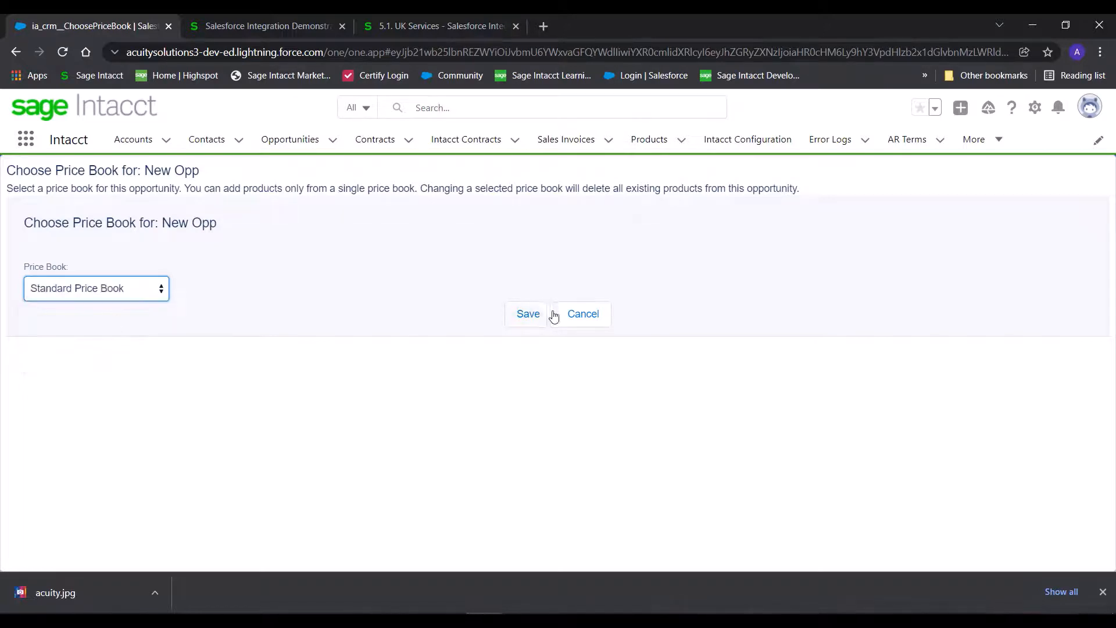
pyautogui.click(521, 318)
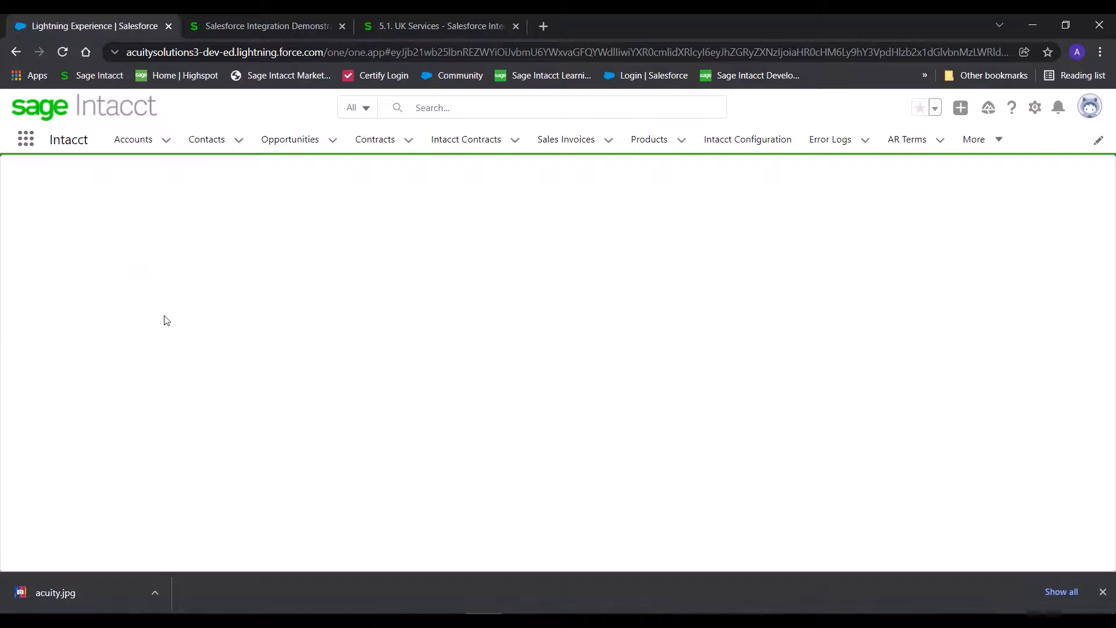
# Step: Select the Cables product from the price book to add it to New Opp
pyautogui.scroll(-4, 225, 414)
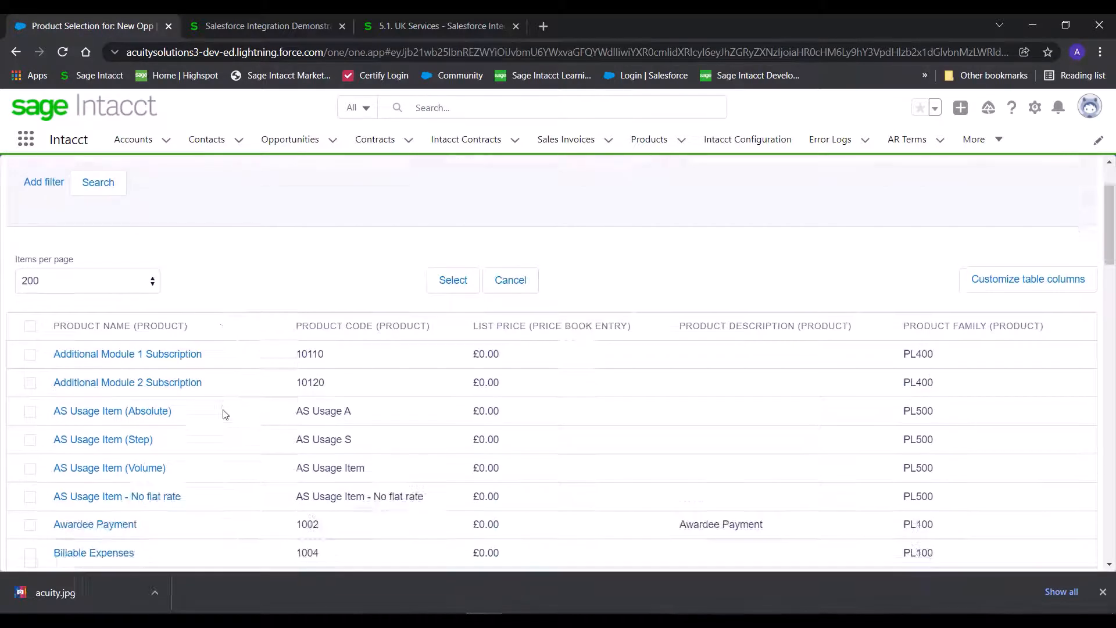
pyautogui.scroll(-1, 225, 414)
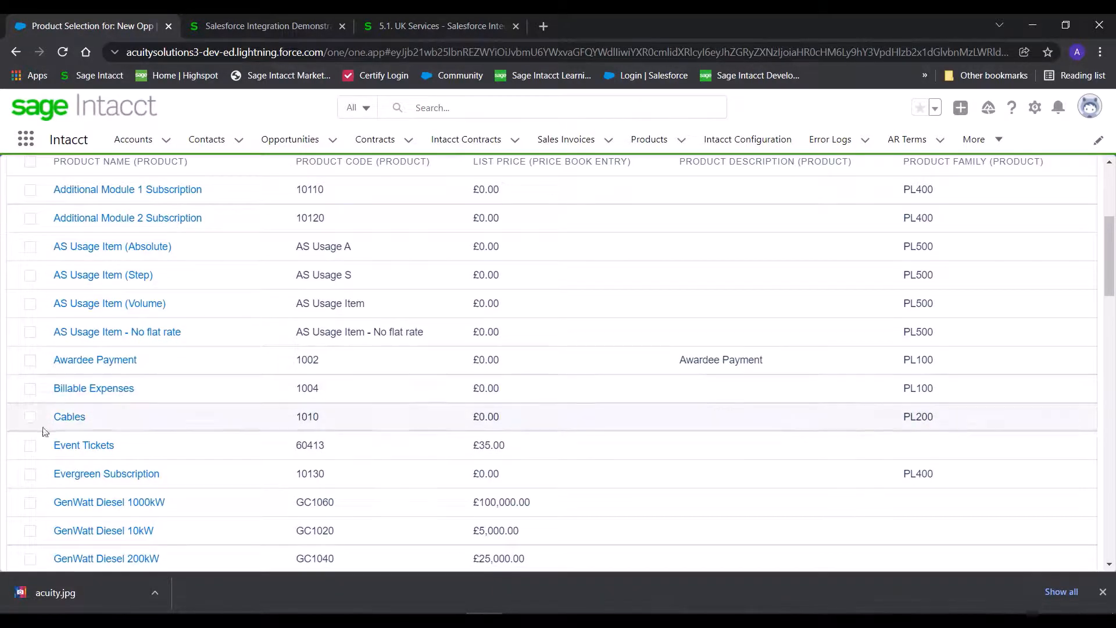
pyautogui.click(30, 417)
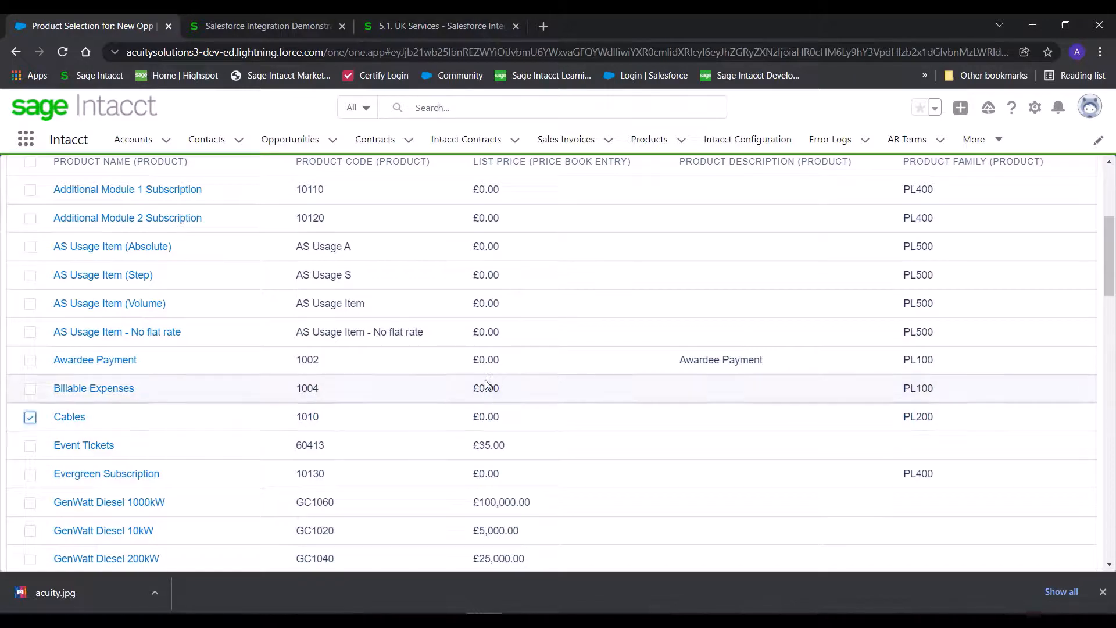
pyautogui.scroll(4, 551, 268)
pyautogui.click(453, 336)
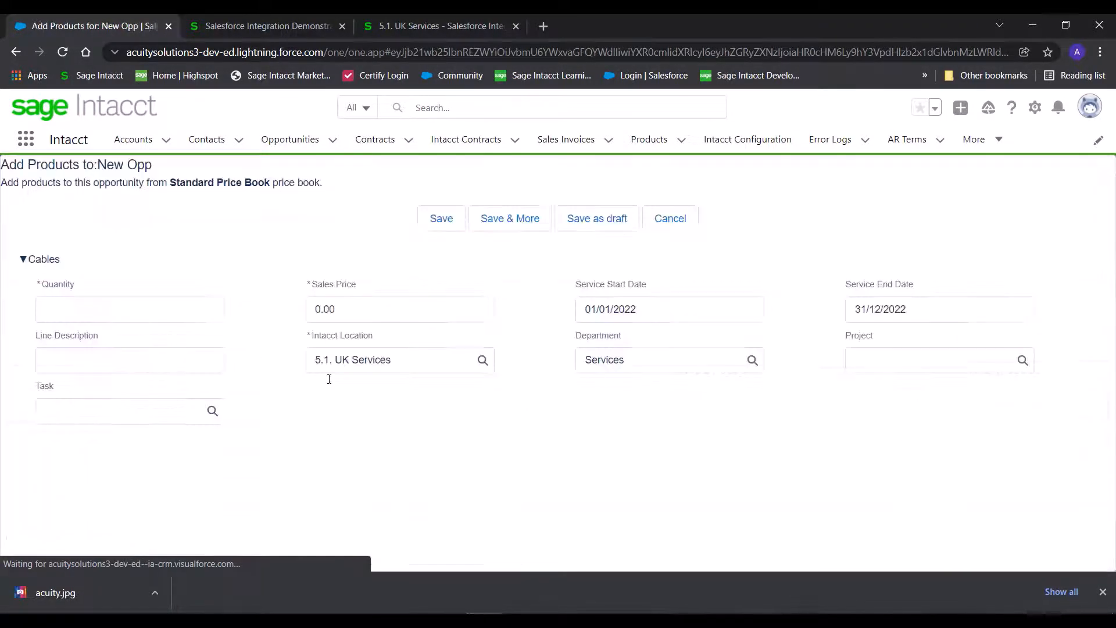
# Step: Set the Cables line's quantity to 10 and its sales price to 2.00
pyautogui.click(93, 306)
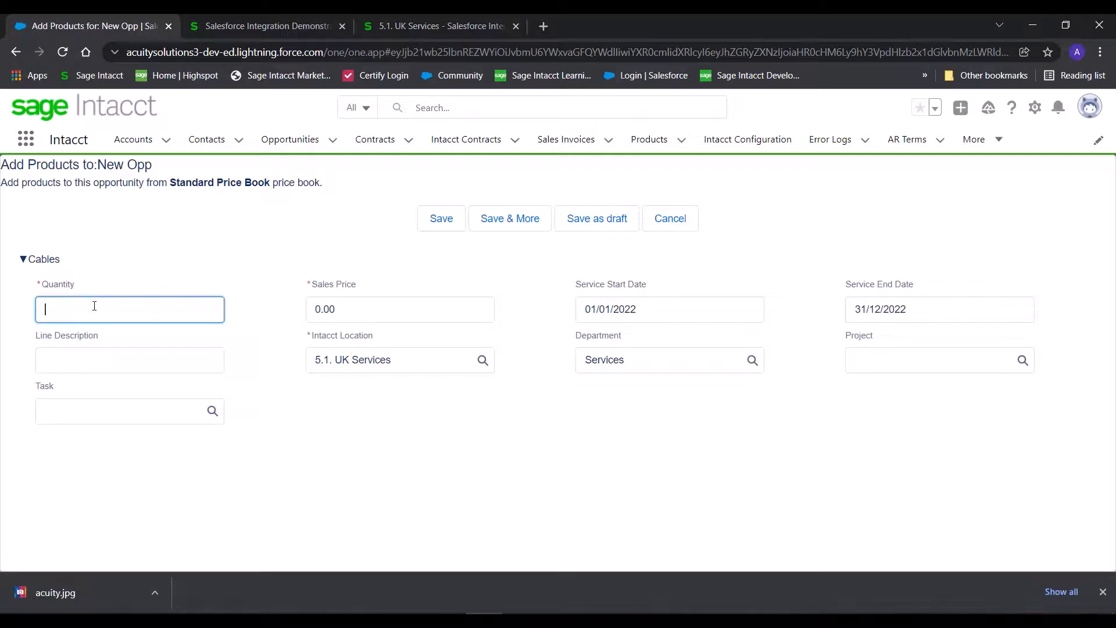
pyautogui.press('Tab')
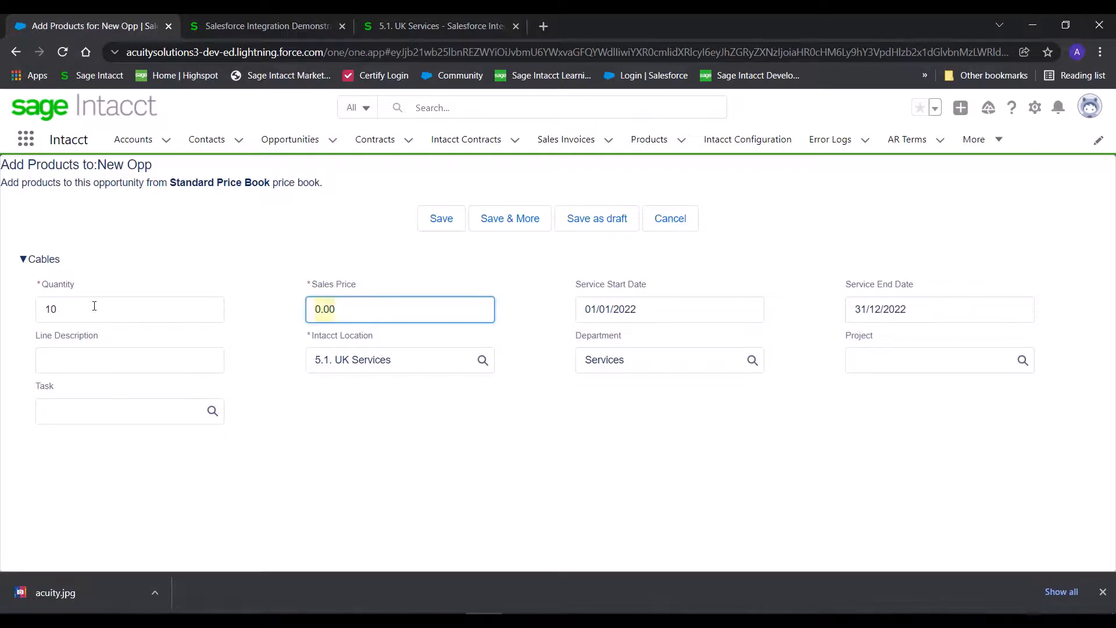
pyautogui.write('2')
pyautogui.press('Tab')
pyautogui.click(94, 306)
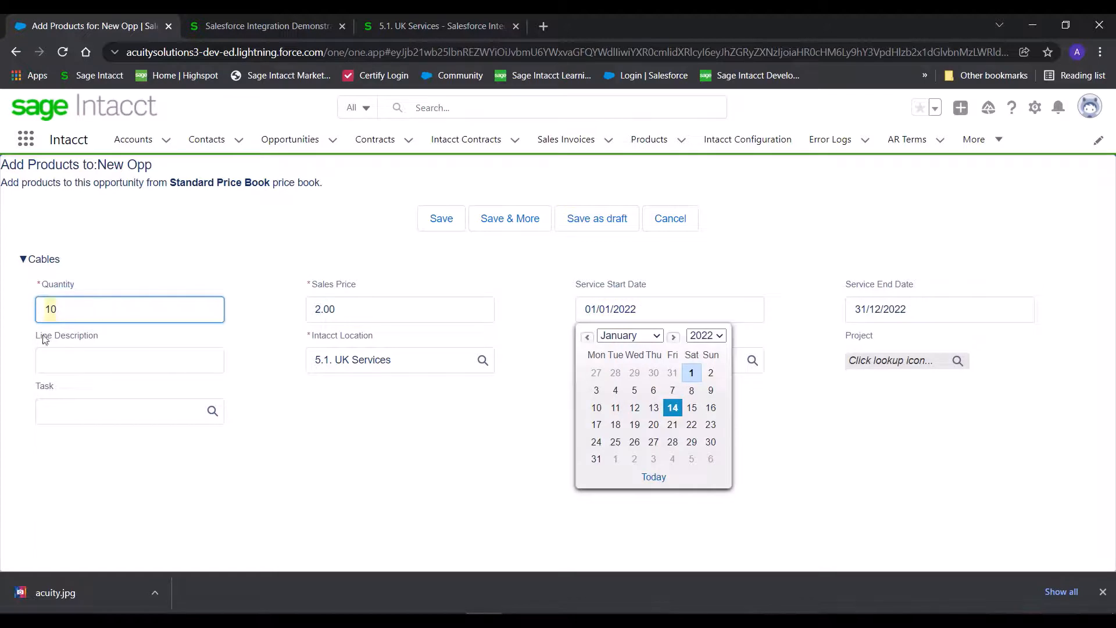
# Step: Describe the Cables line as "Cables for Home Office" and save the product line to the opportunity
pyautogui.click(80, 350)
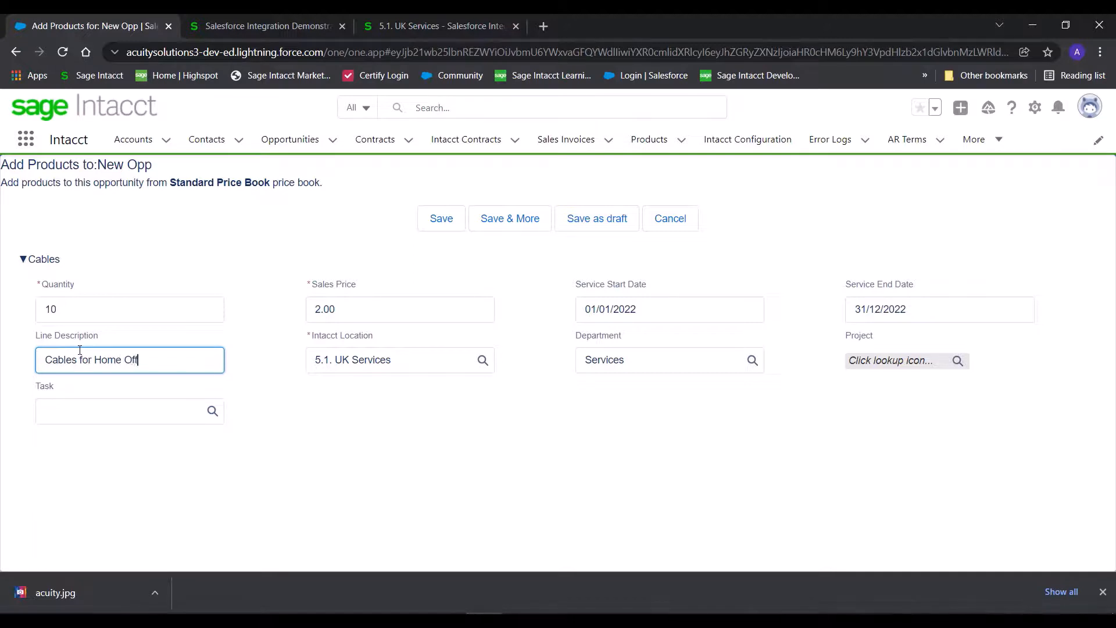
pyautogui.press('Tab')
pyautogui.press('Tab')
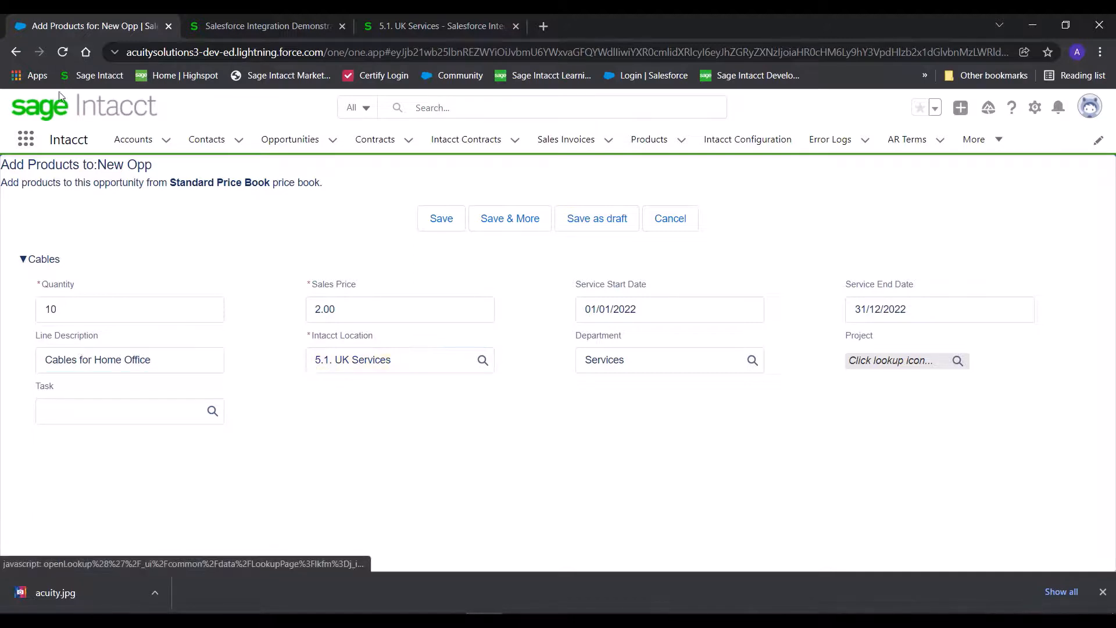
pyautogui.click(440, 220)
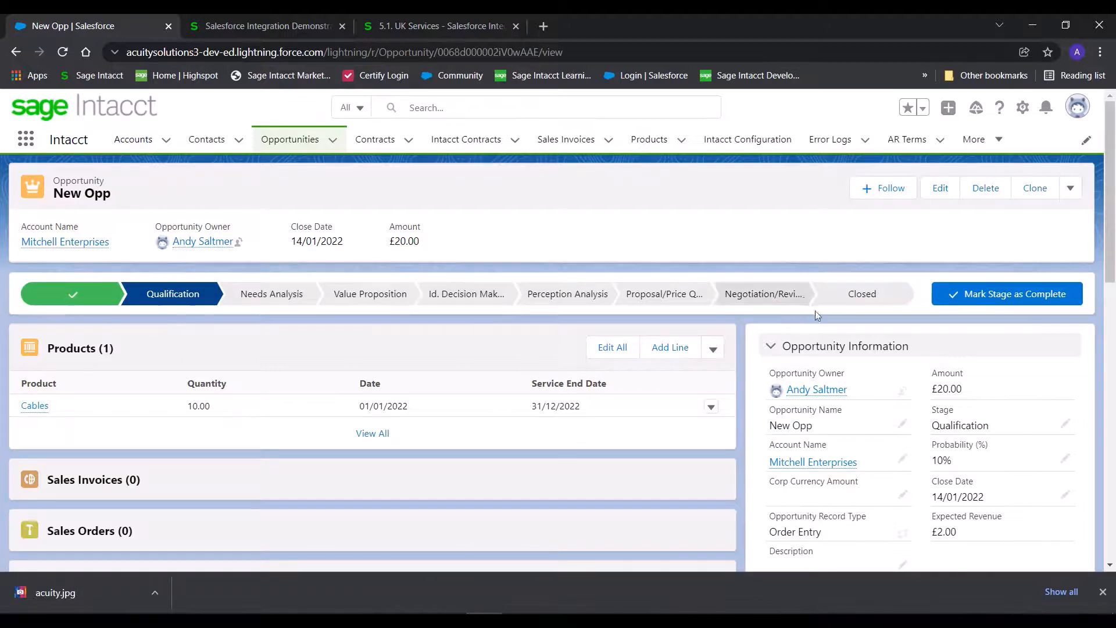
# Step: Close the New Opp opportunity with the stage Closed Won
pyautogui.click(865, 295)
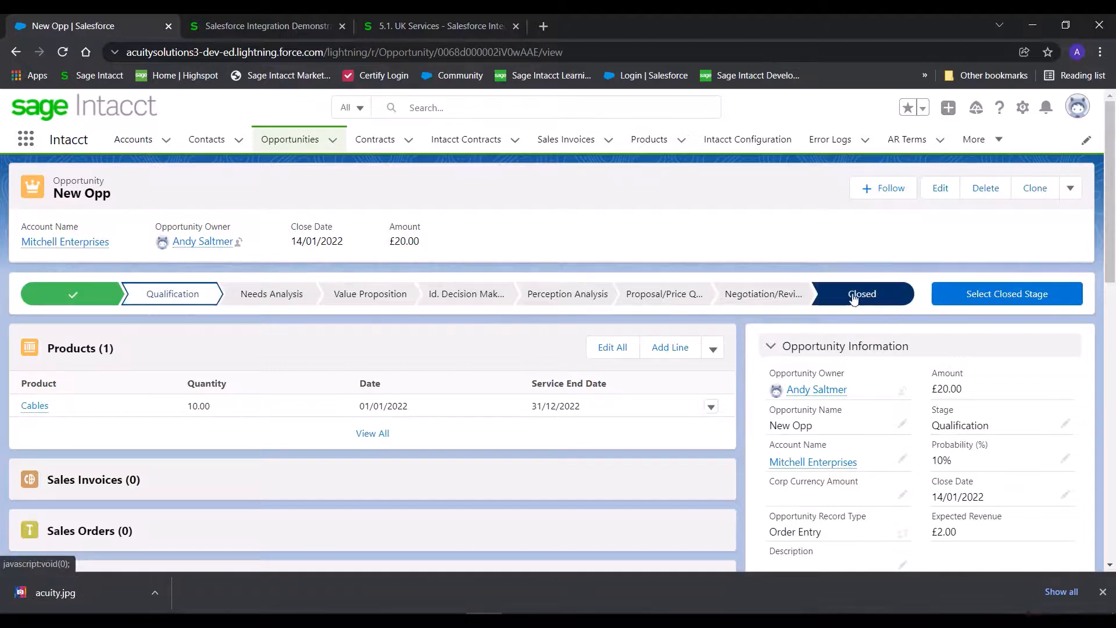
pyautogui.click(1009, 292)
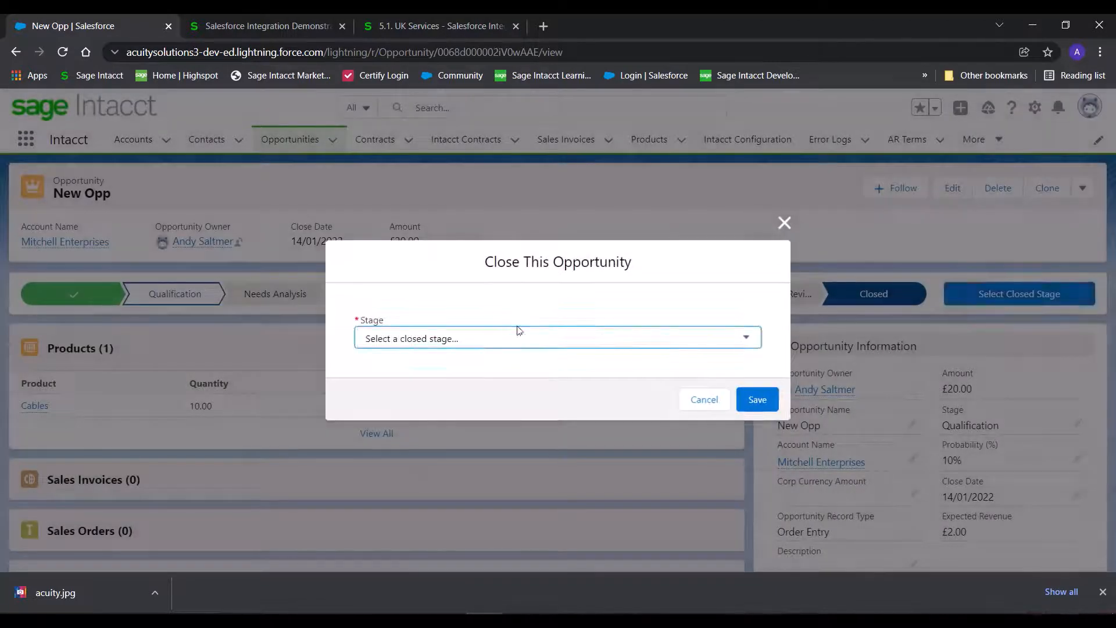
pyautogui.click(530, 338)
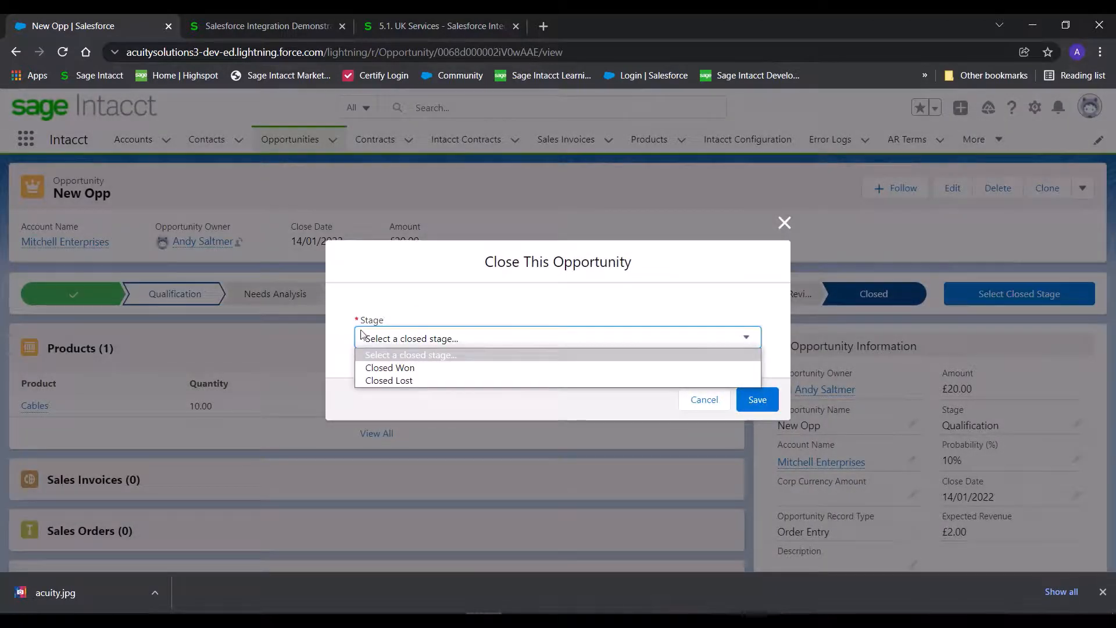
pyautogui.click(420, 371)
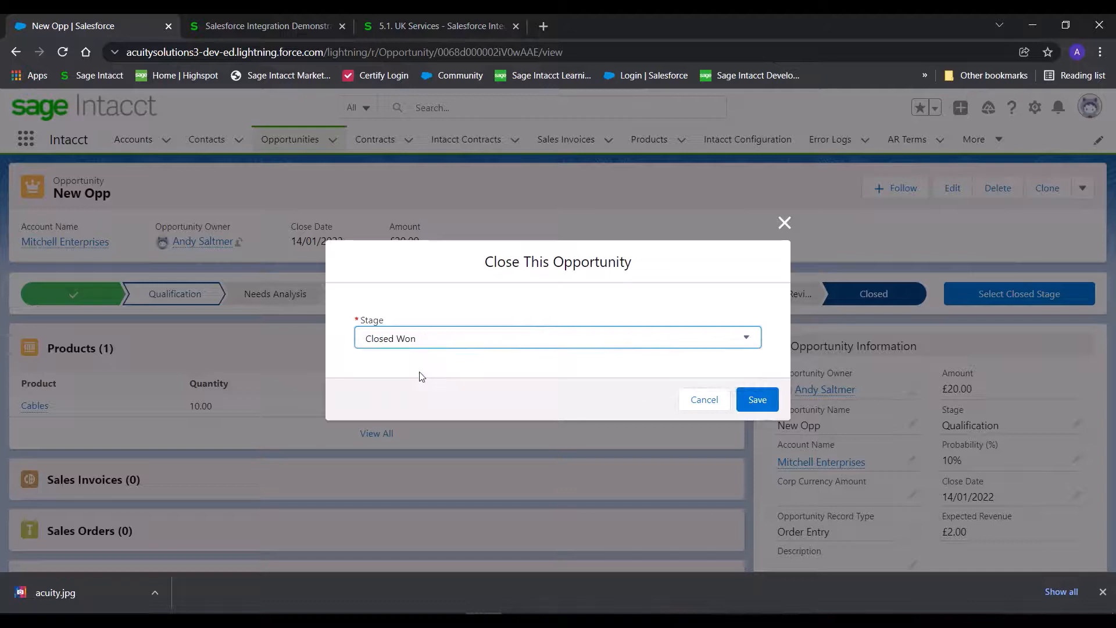
pyautogui.click(757, 400)
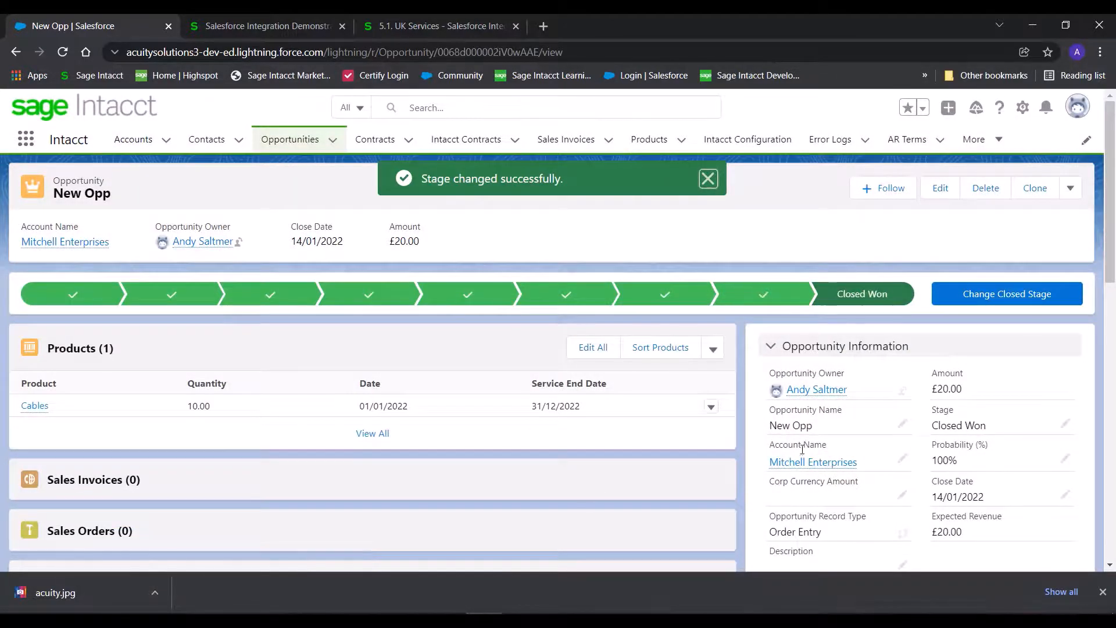
# Step: Create a sales order from New Opp and set its transaction currency to GBP, accepting the line item recalculation
pyautogui.click(1070, 188)
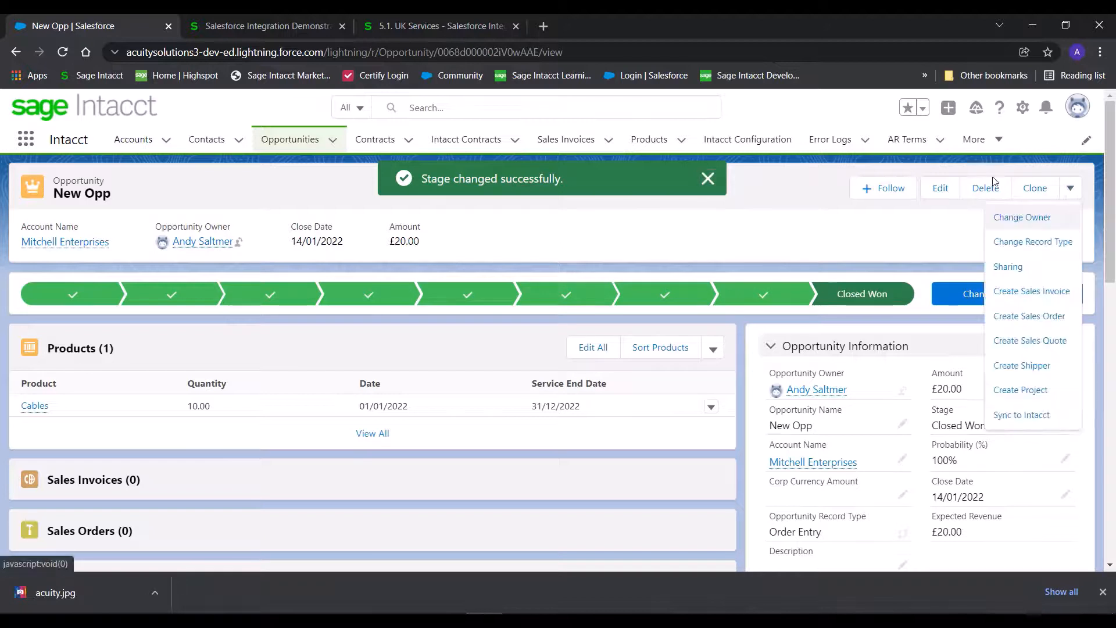
pyautogui.click(1028, 317)
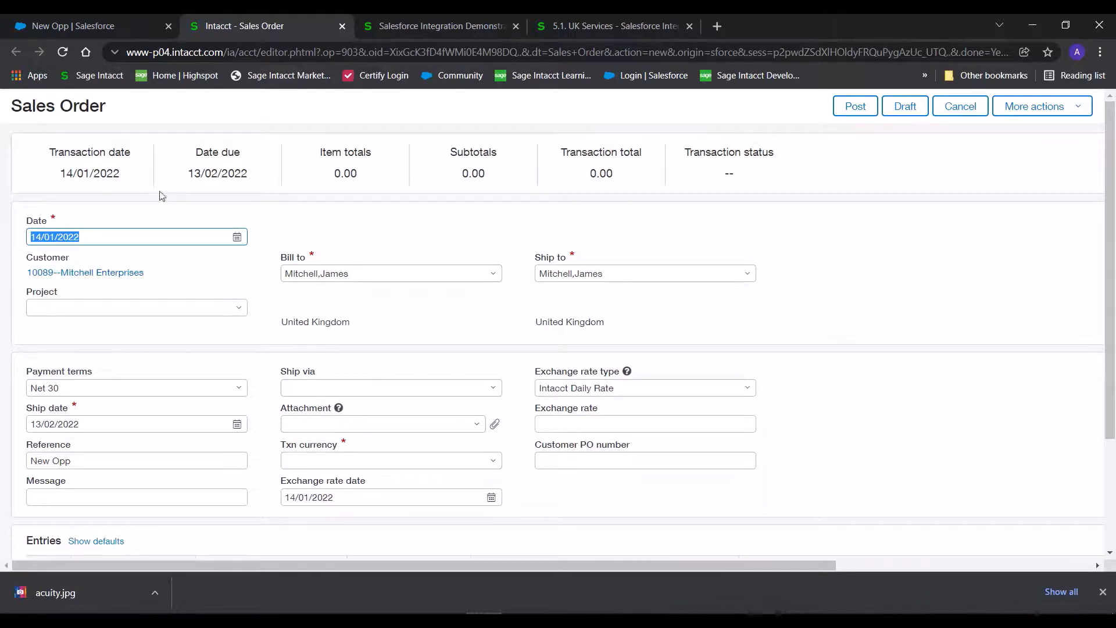
pyautogui.click(367, 460)
pyautogui.write('gbp')
pyautogui.press('Tab')
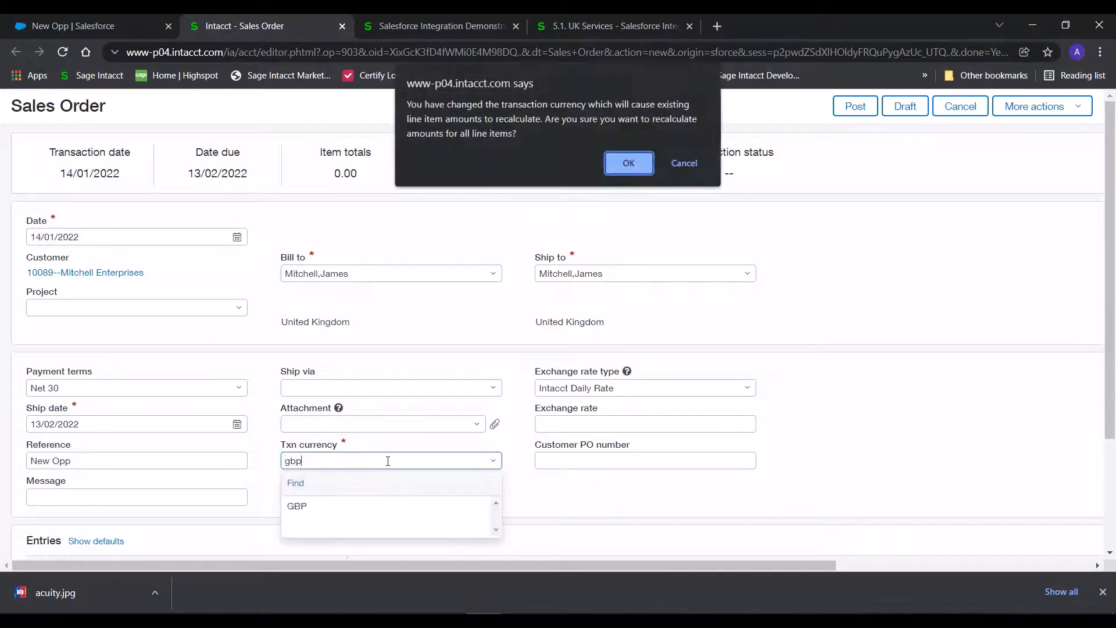
pyautogui.press('Return')
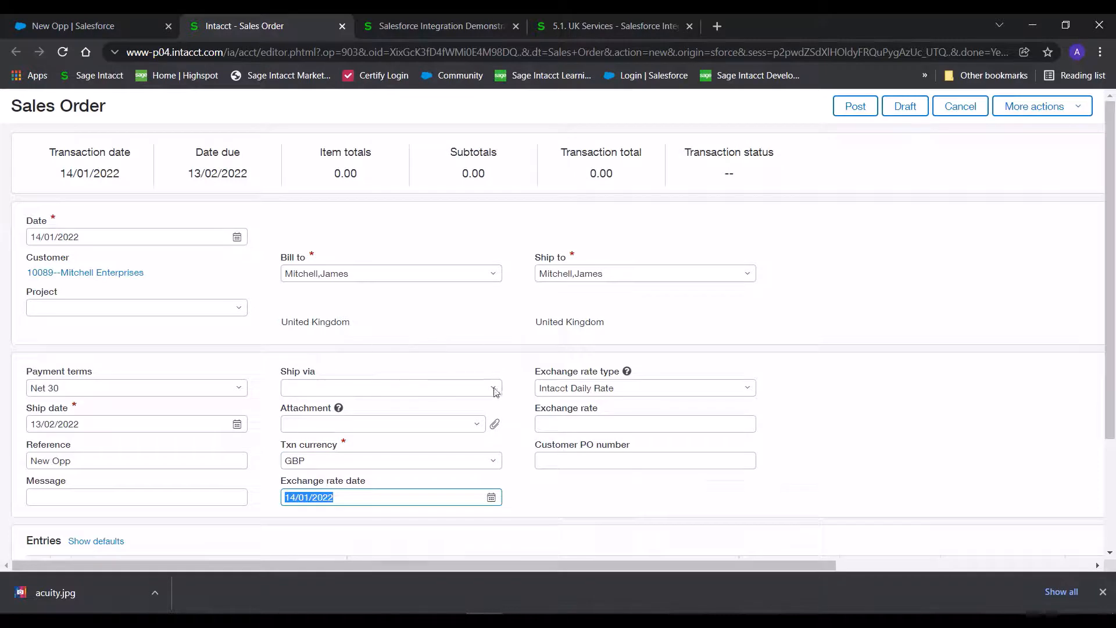
# Step: Check the Cables entry on the sales order and post the order to Intacct
pyautogui.scroll(-3, 401, 401)
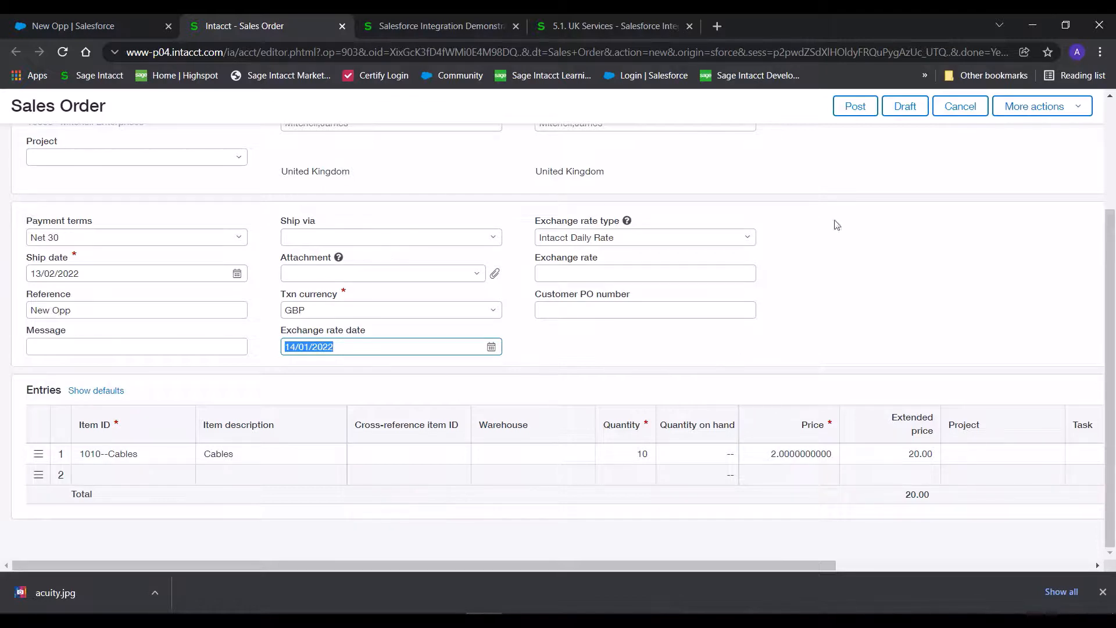
pyautogui.click(853, 109)
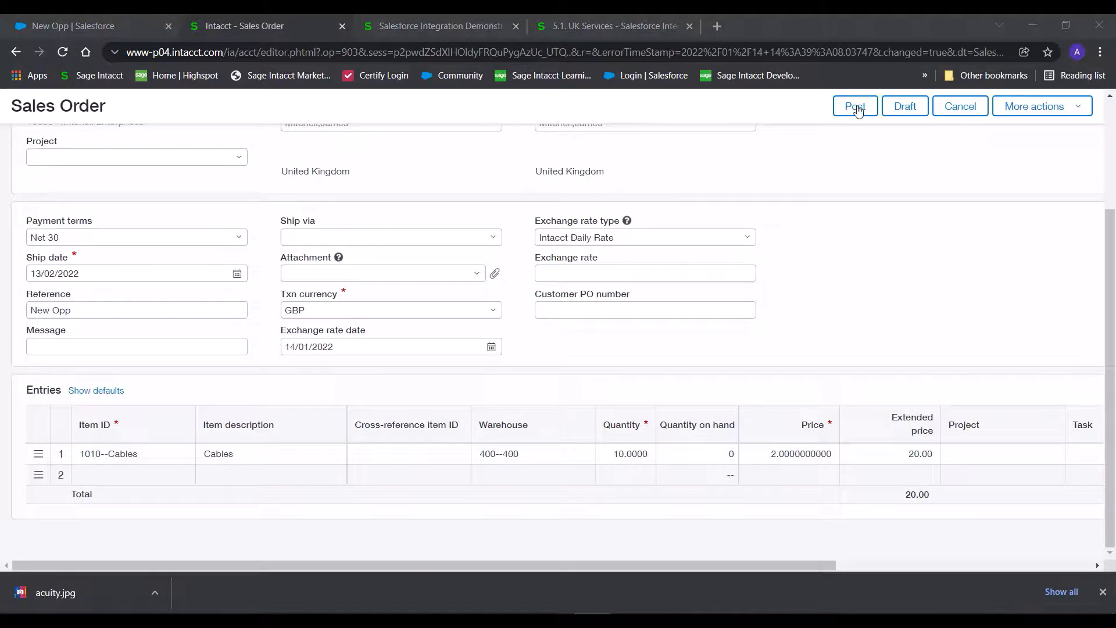
pyautogui.click(855, 108)
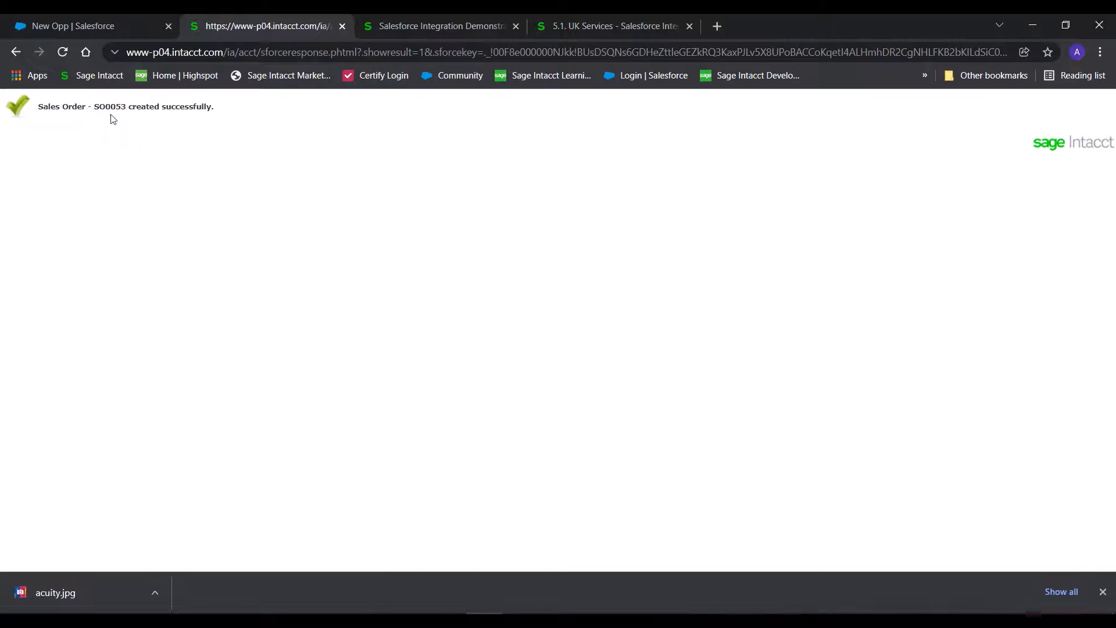
# Step: Switch to the 5.1. UK Services entity in Intacct and open the Order Entry list of sales orders
pyautogui.click(410, 19)
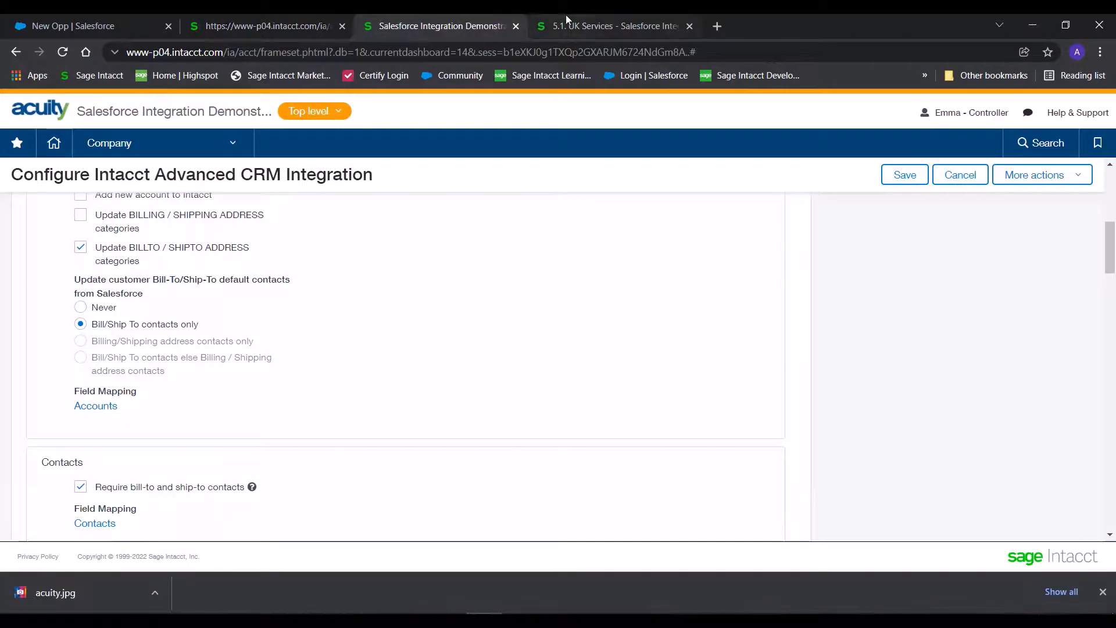
pyautogui.click(567, 19)
pyautogui.click(225, 160)
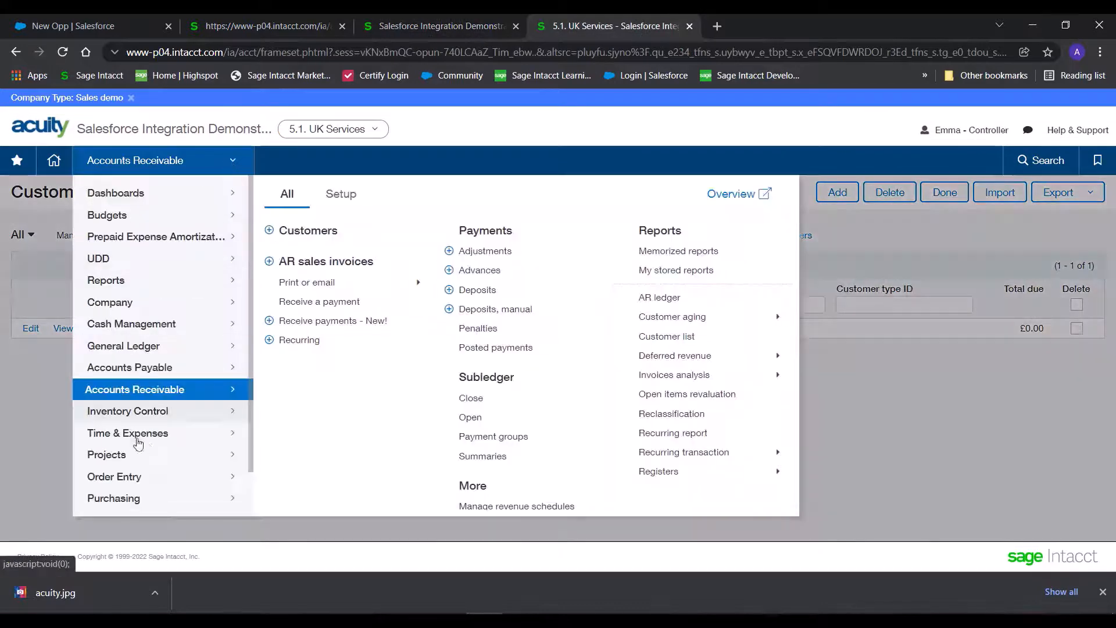
pyautogui.click(139, 477)
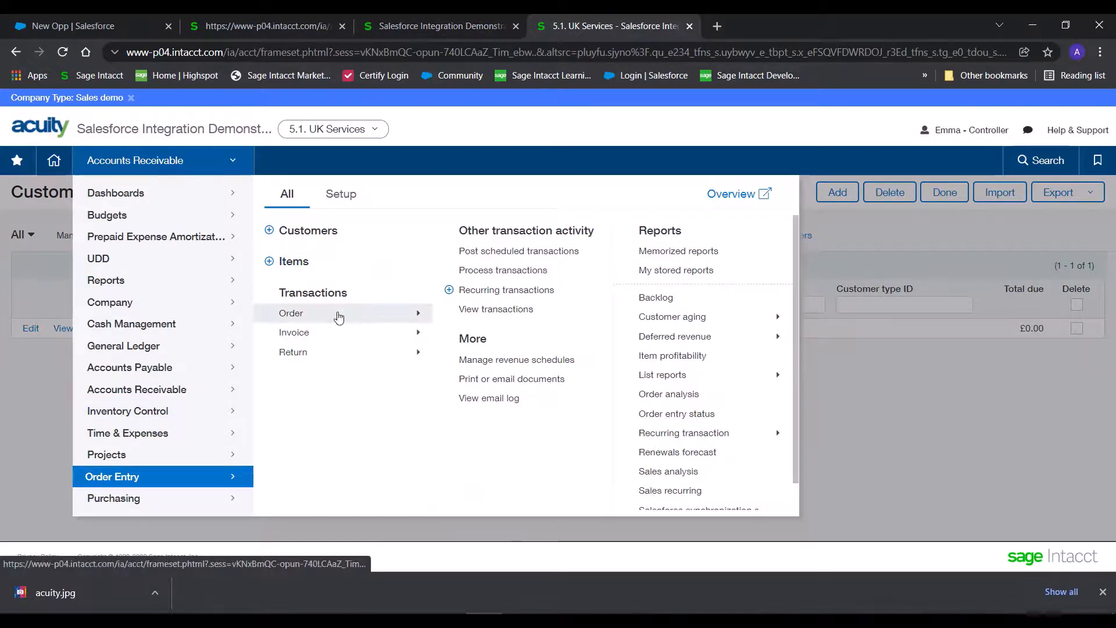
pyautogui.moveTo(338, 317)
pyautogui.click(504, 324)
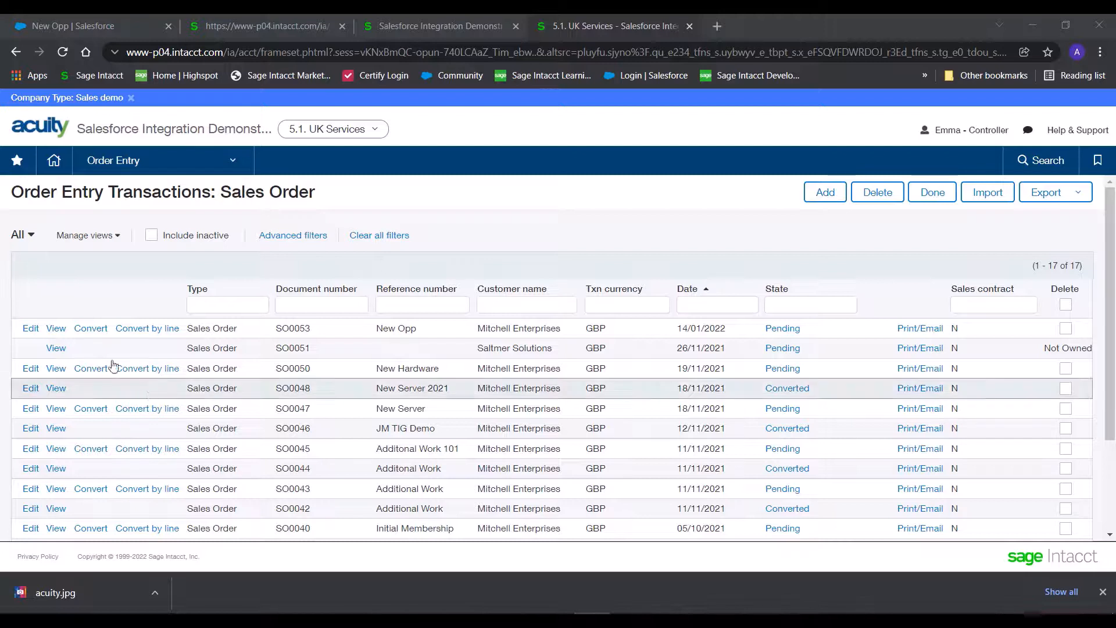
# Step: Convert the New Opp sales order into a sales invoice, check its Cables entry and post the invoice with payment
pyautogui.click(97, 334)
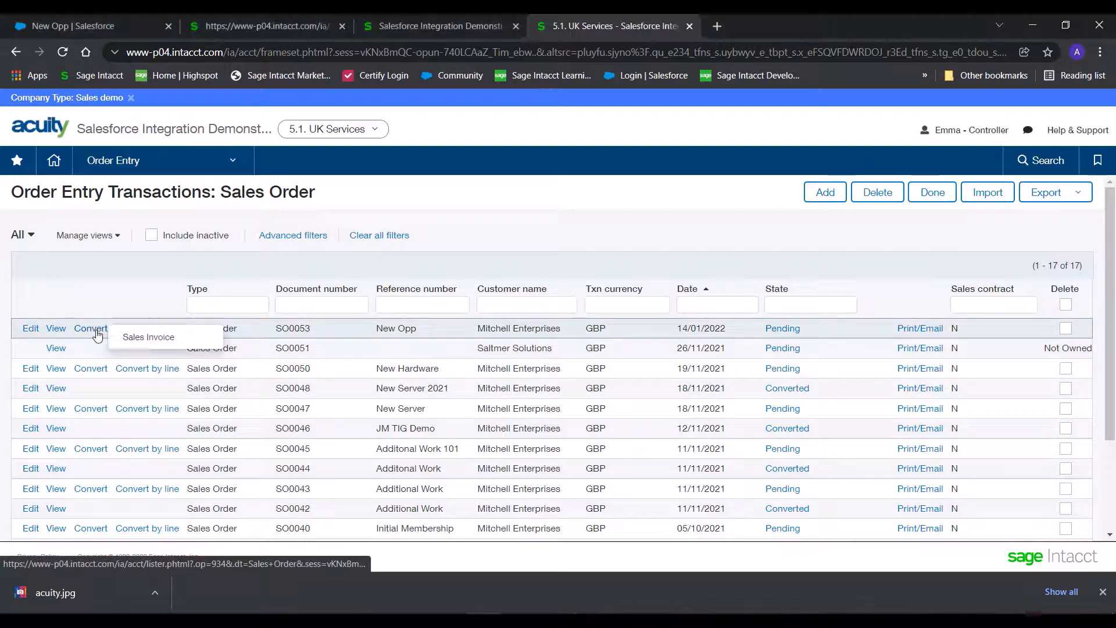
pyautogui.click(132, 340)
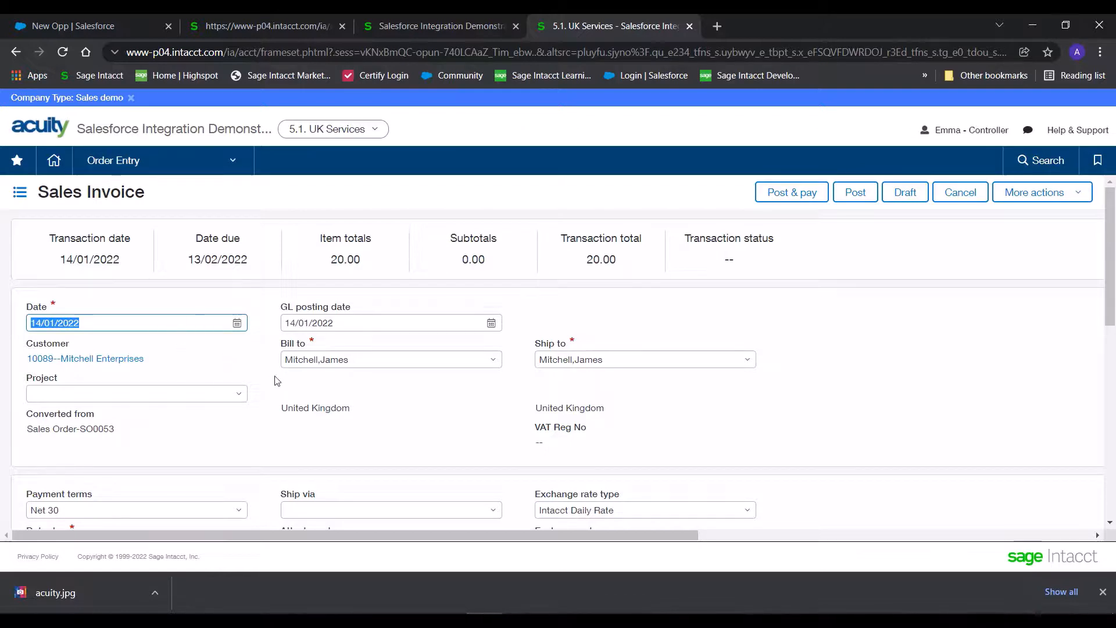
pyautogui.scroll(-1, 347, 444)
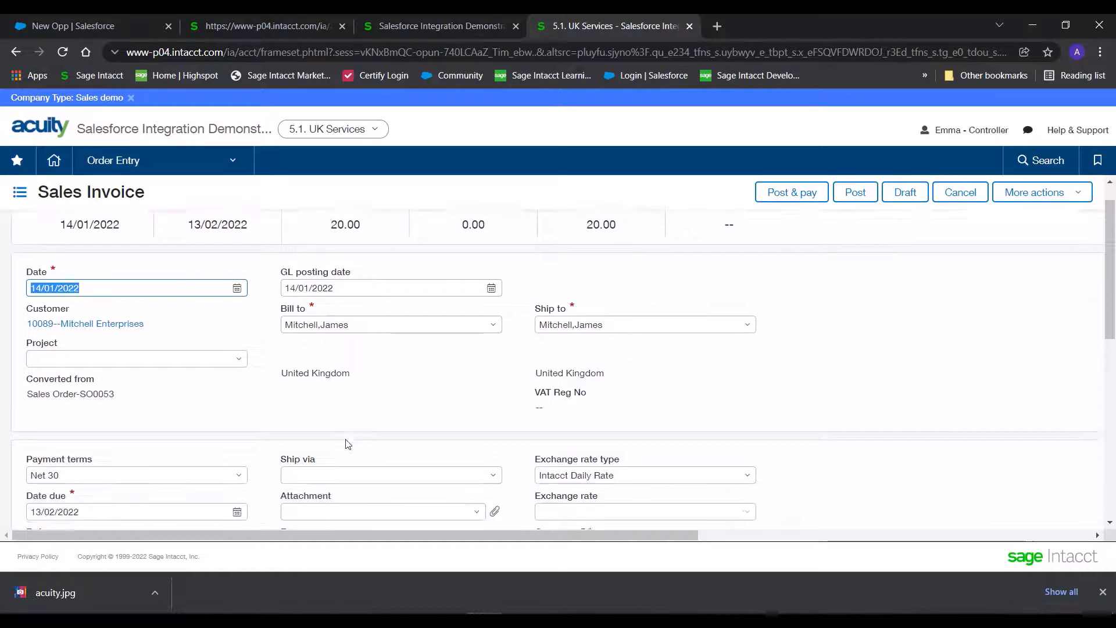
pyautogui.scroll(1, 347, 445)
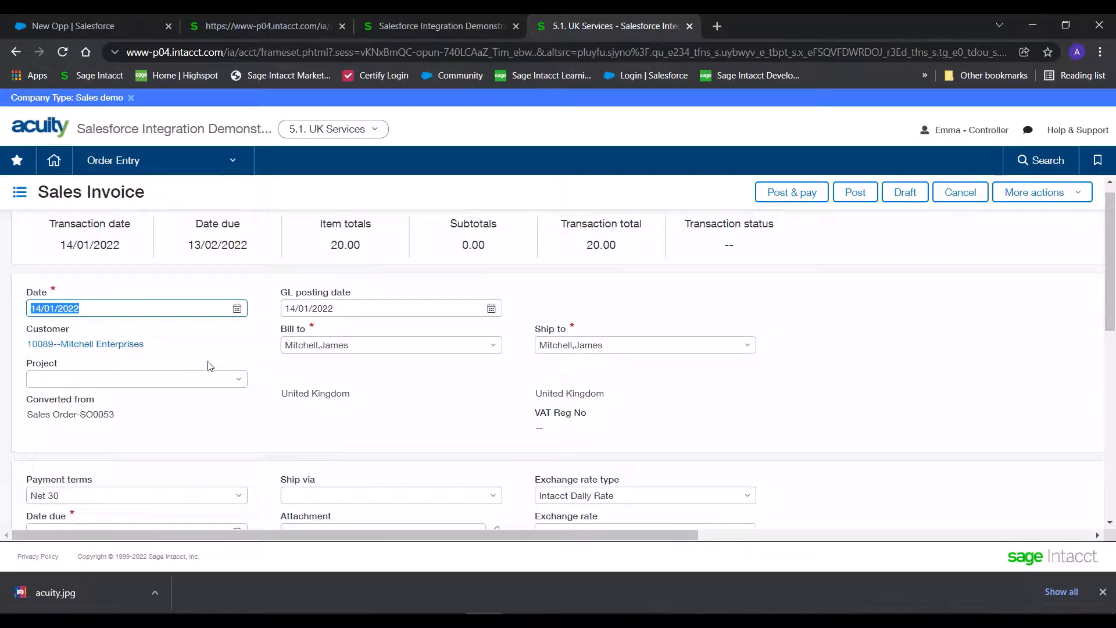
pyautogui.scroll(-5, 244, 376)
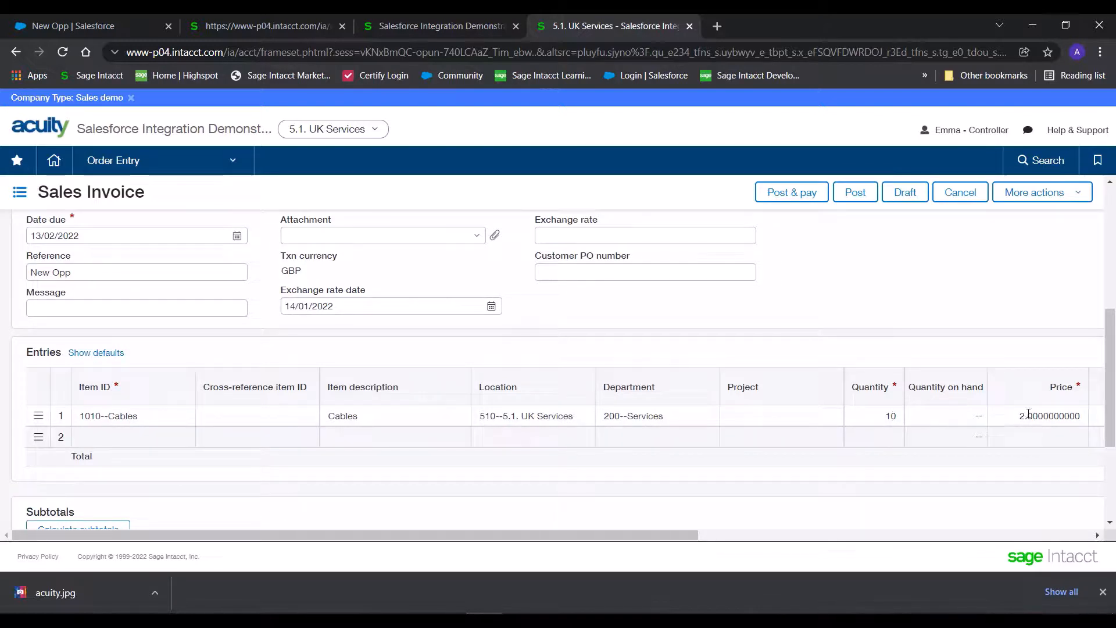
pyautogui.click(883, 414)
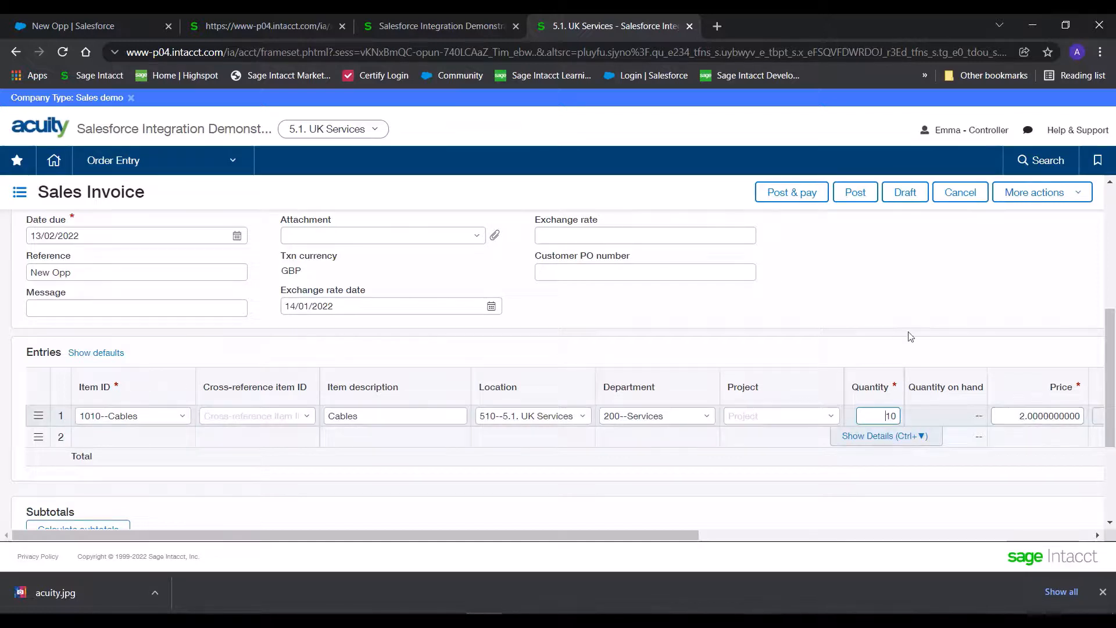
pyautogui.click(795, 200)
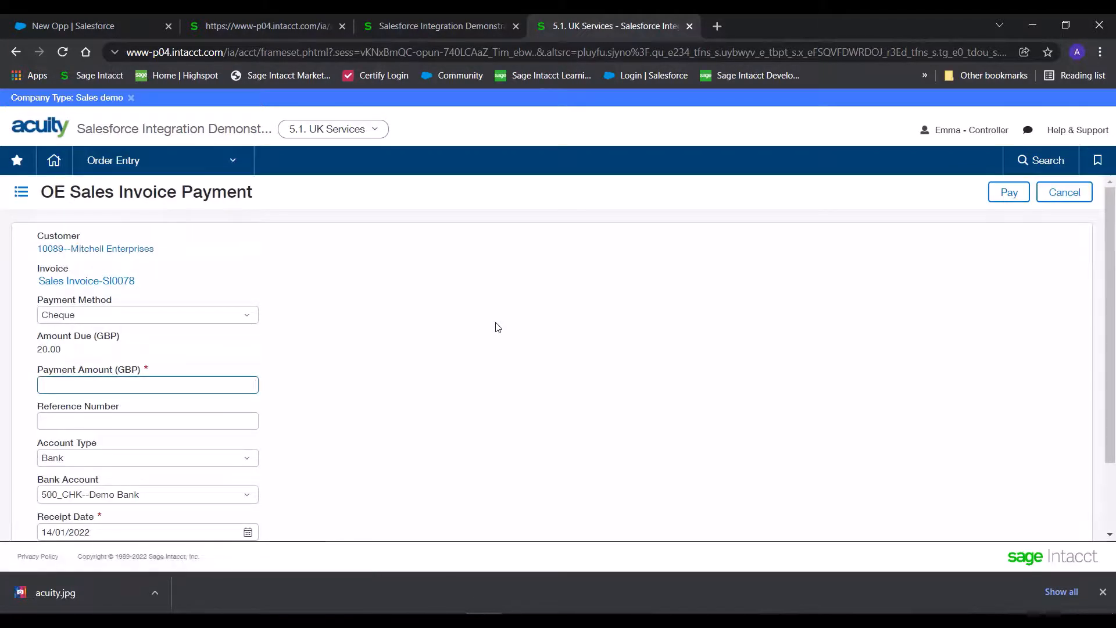
# Step: Set the sales invoice payment method to Record Transfer and the payment amount to 20.00 GBP
pyautogui.click(202, 317)
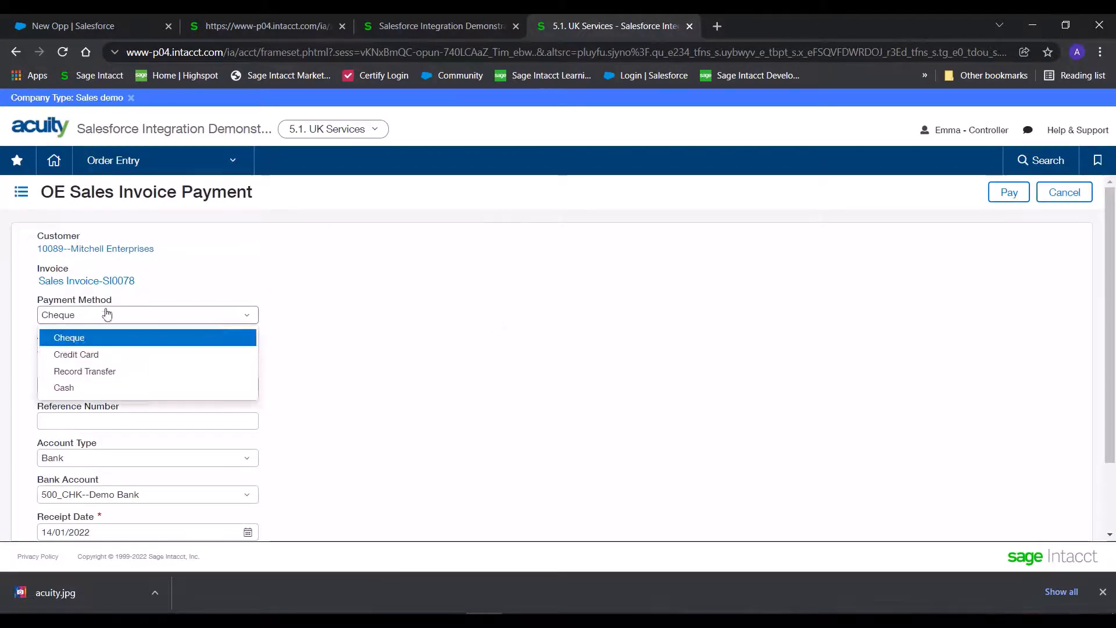
pyautogui.click(85, 373)
pyautogui.click(118, 384)
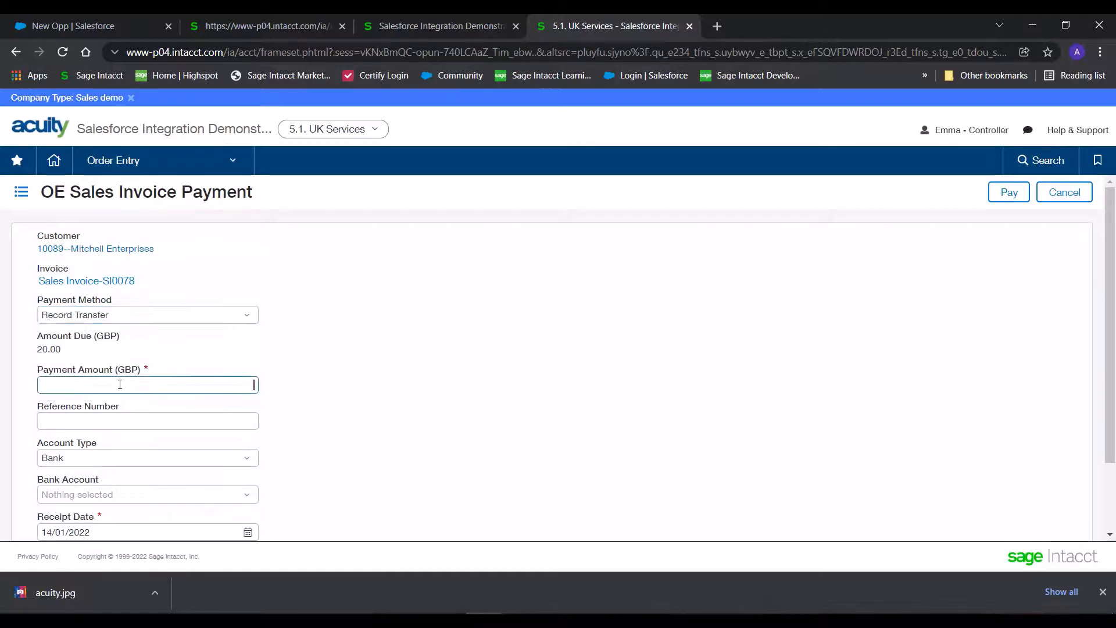
pyautogui.scroll(-2, 218, 407)
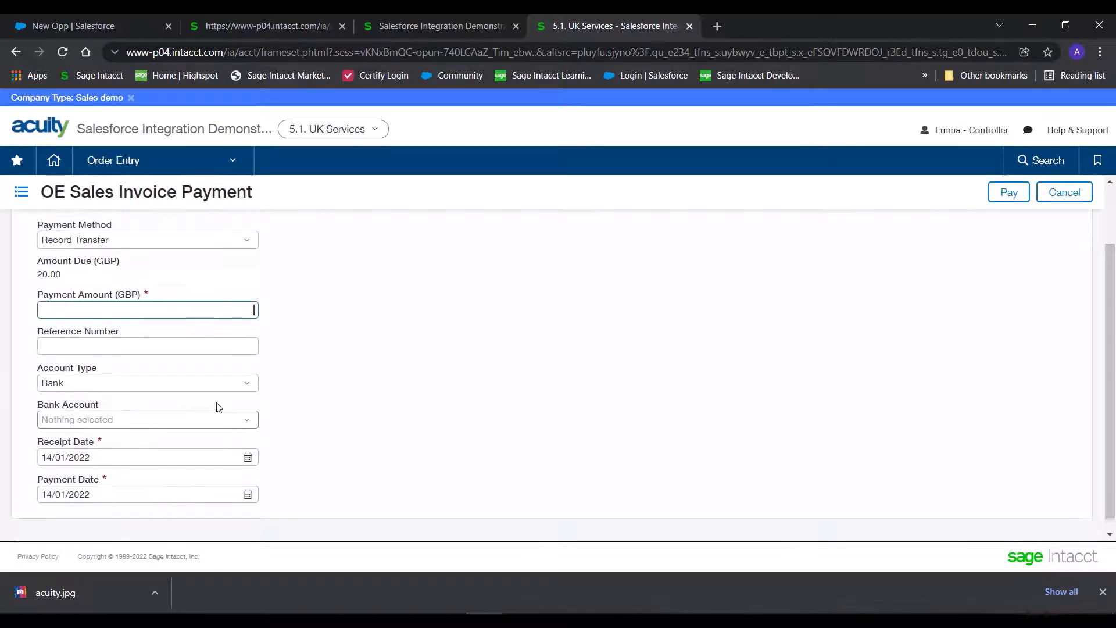
pyautogui.write('20')
pyautogui.press('Tab')
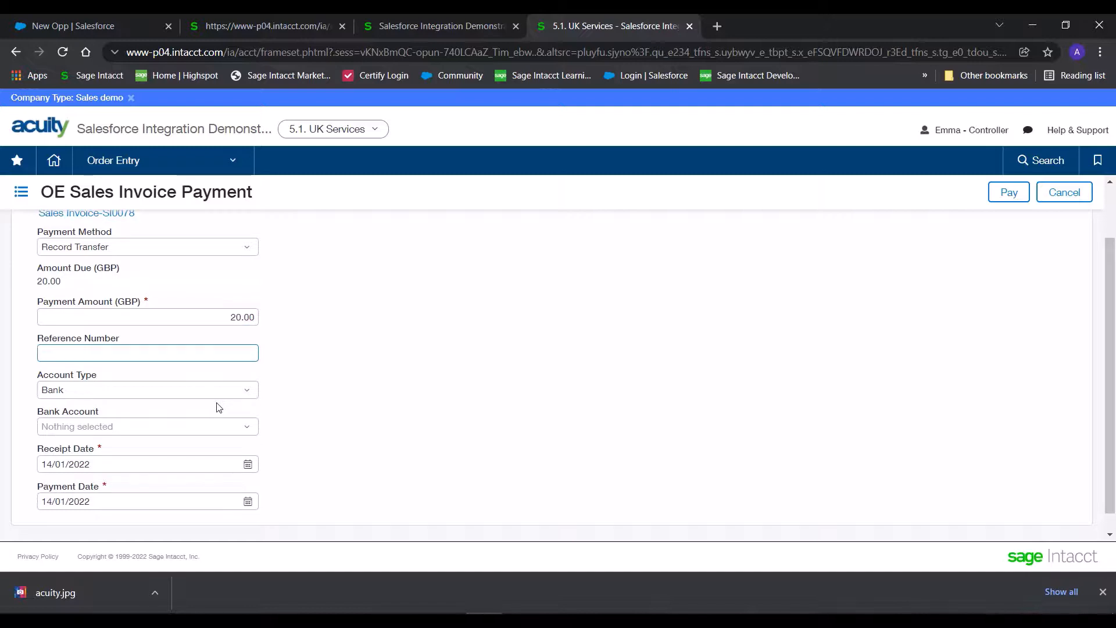
# Step: Enter the payment reference SF Demo, choose the Natwest--Natwest bank account and submit the payment
pyautogui.write('SF Demo')
pyautogui.press('Tab')
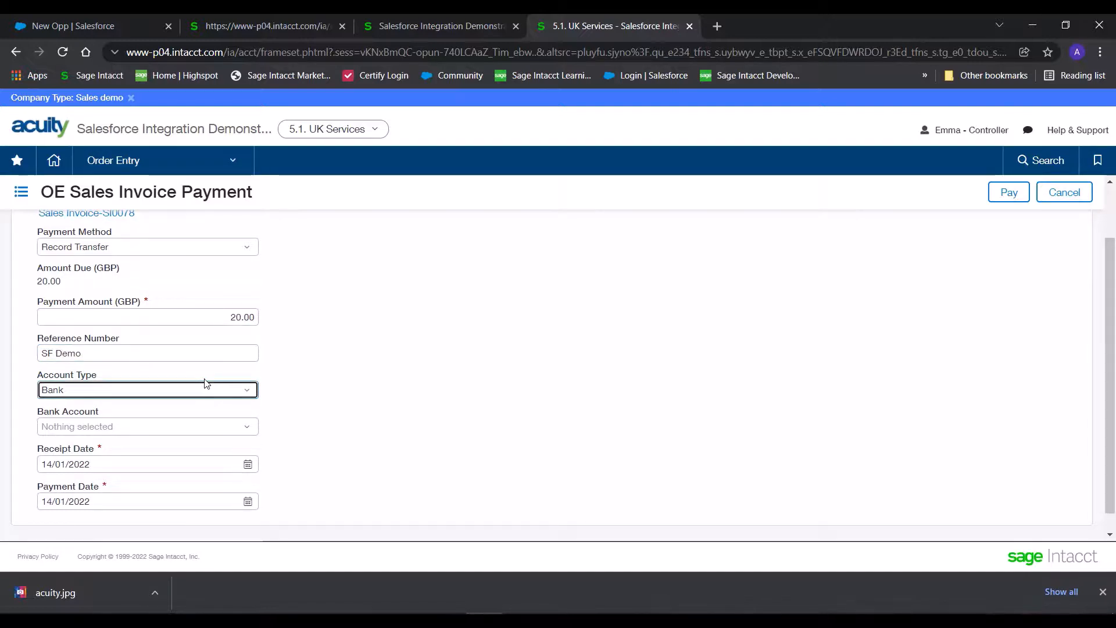
pyautogui.click(230, 428)
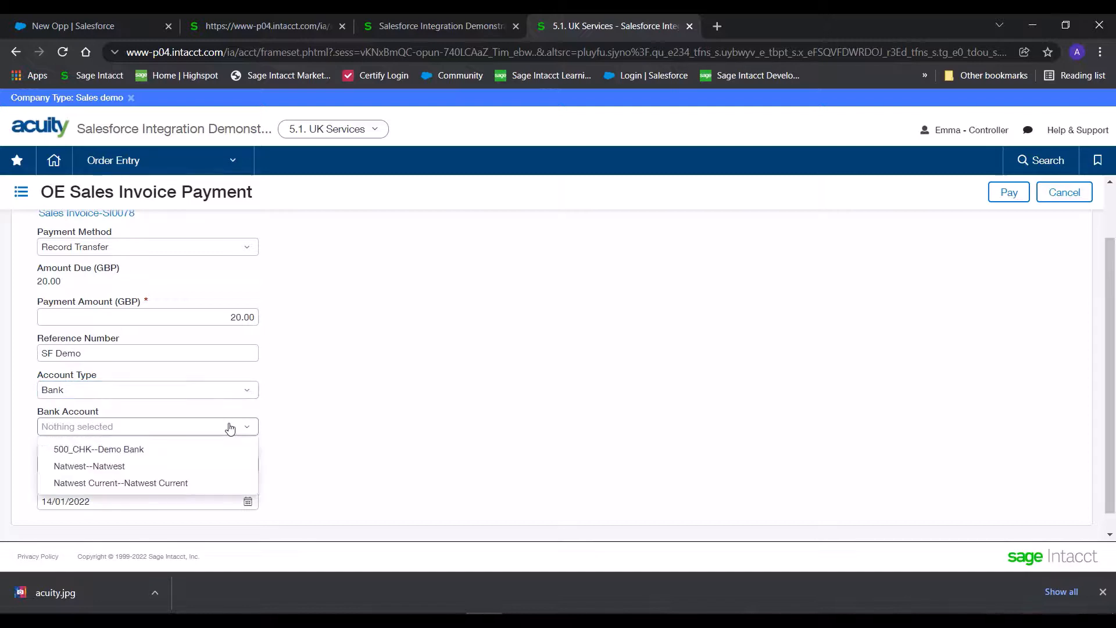
pyautogui.click(160, 464)
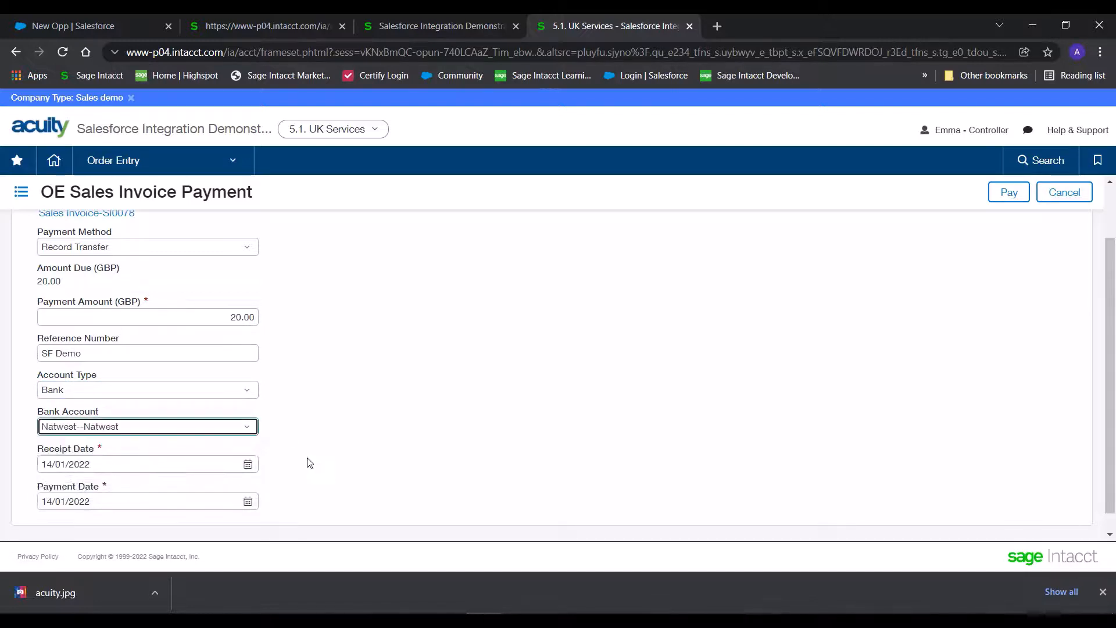
pyautogui.click(1010, 193)
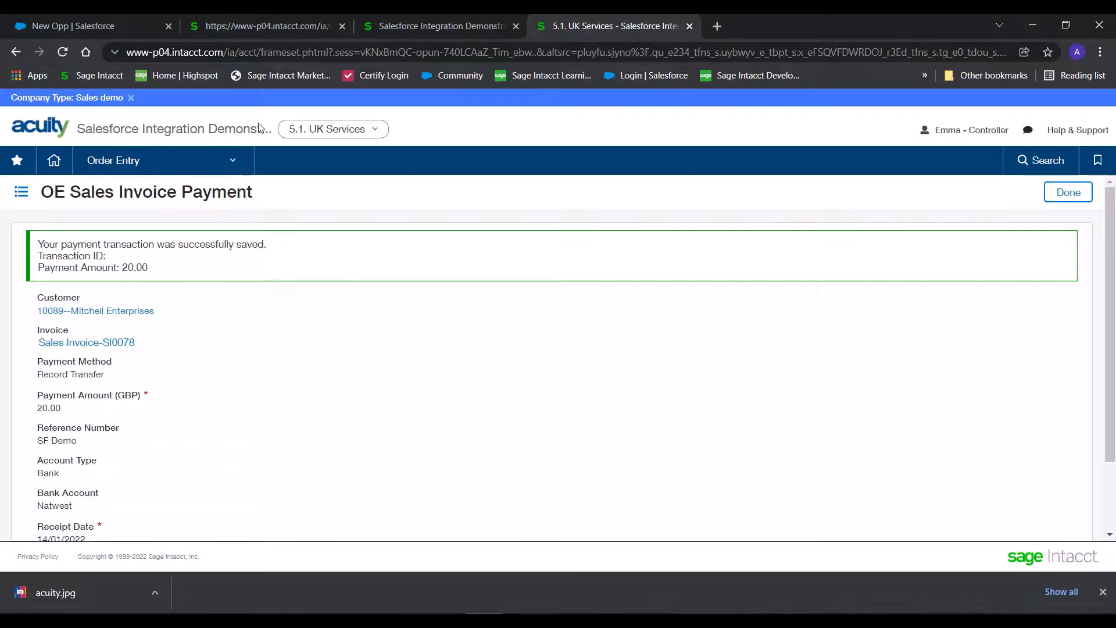
# Step: Switch to Salesforce, refresh the New Opp opportunity and check its related sales invoices and sales orders
pyautogui.click(129, 24)
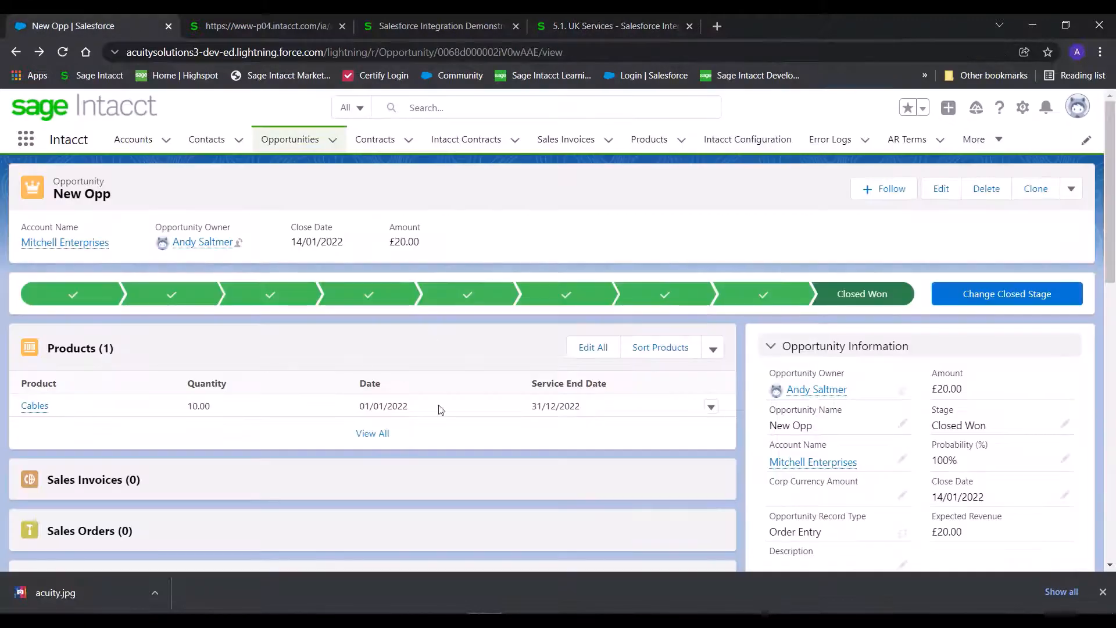
pyautogui.press('F5')
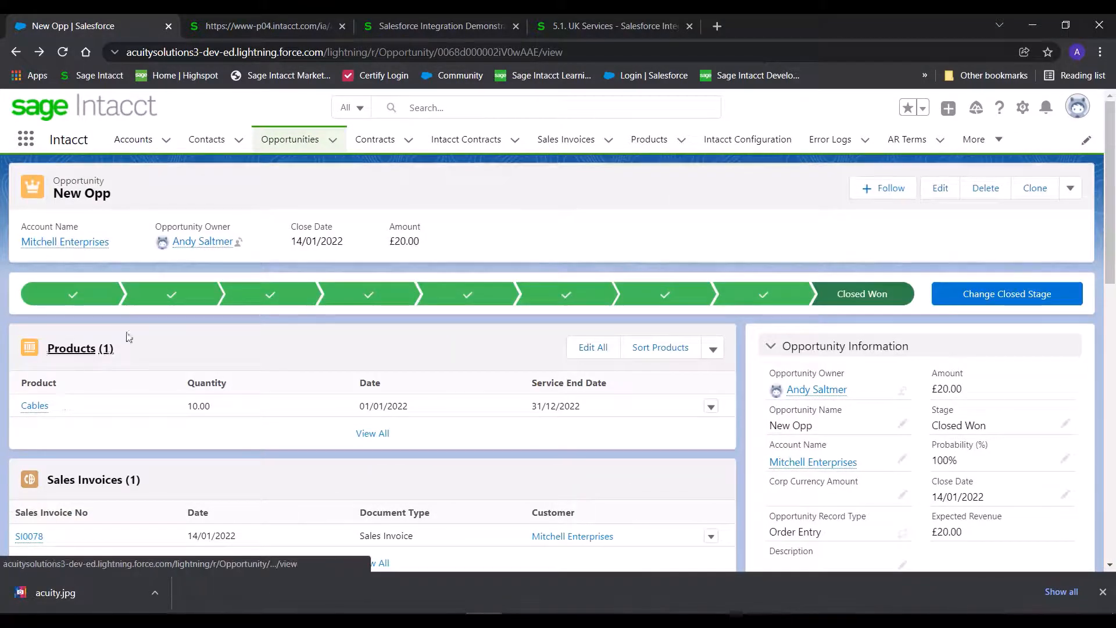
pyautogui.scroll(-1, 192, 379)
pyautogui.scroll(1, 192, 379)
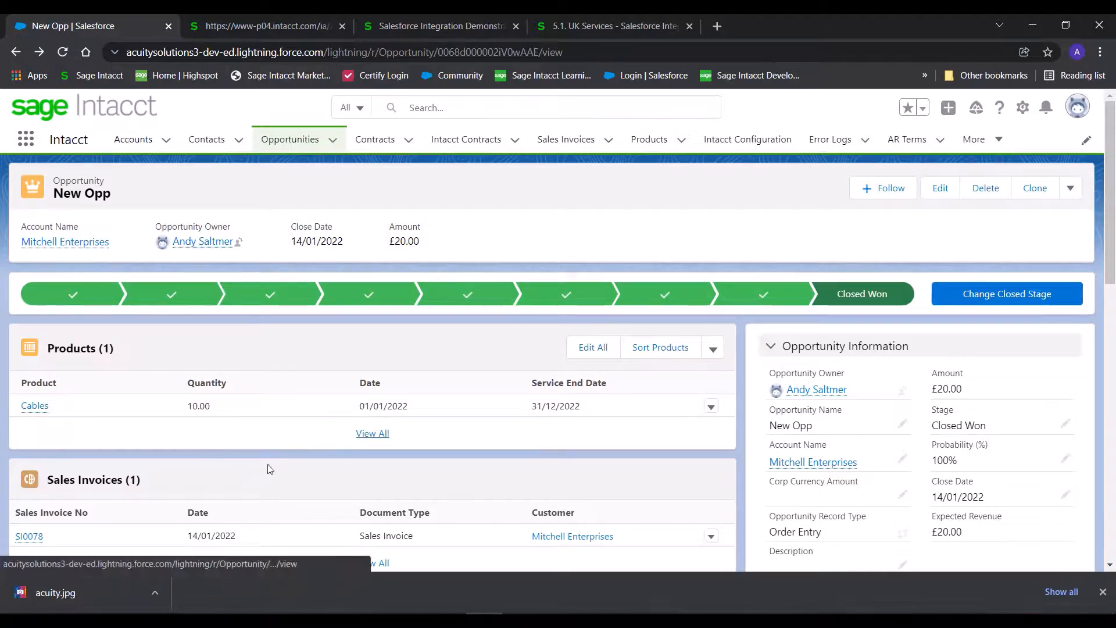
pyautogui.scroll(-2, 271, 465)
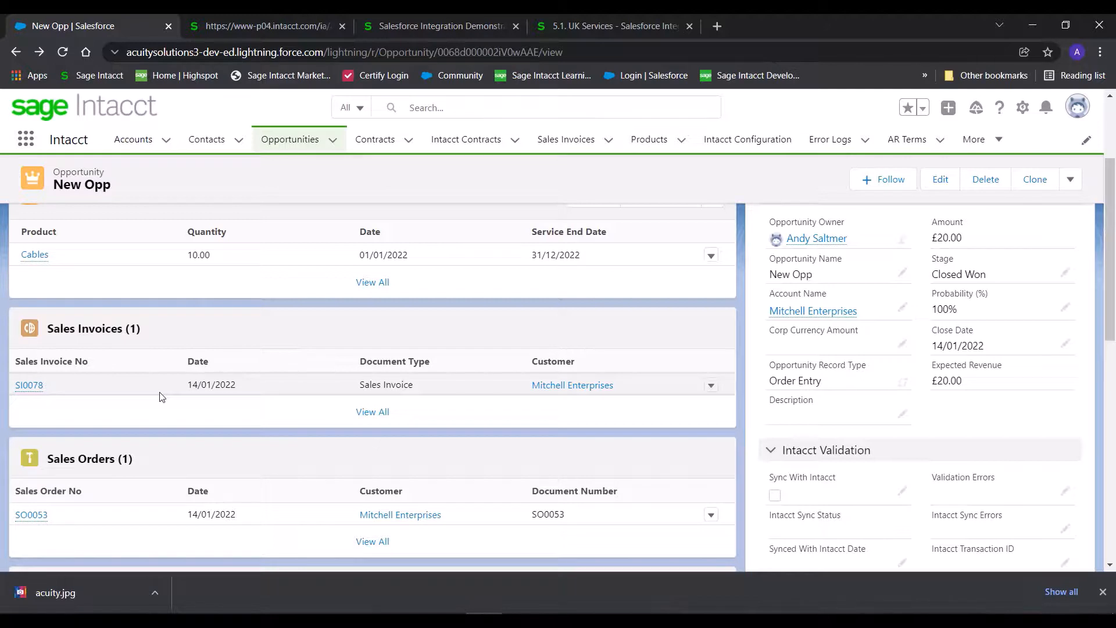
# Step: Open the sales invoice linked to New Opp and review its details through the Bill to/Ship to Information
pyautogui.click(29, 386)
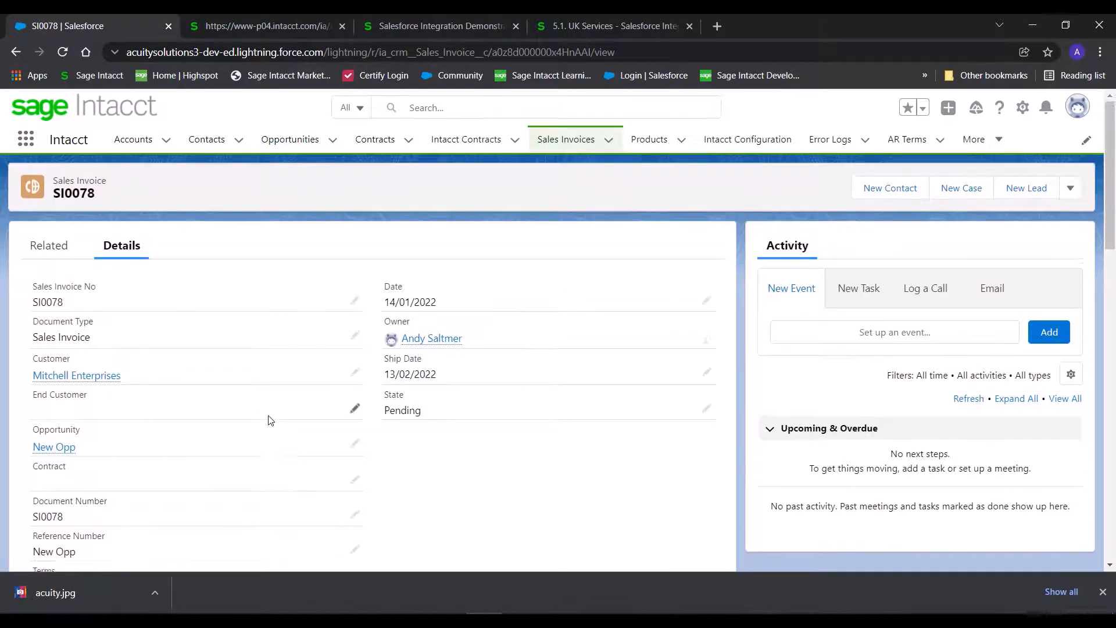
pyautogui.scroll(-10, 271, 419)
pyautogui.scroll(-9, 270, 420)
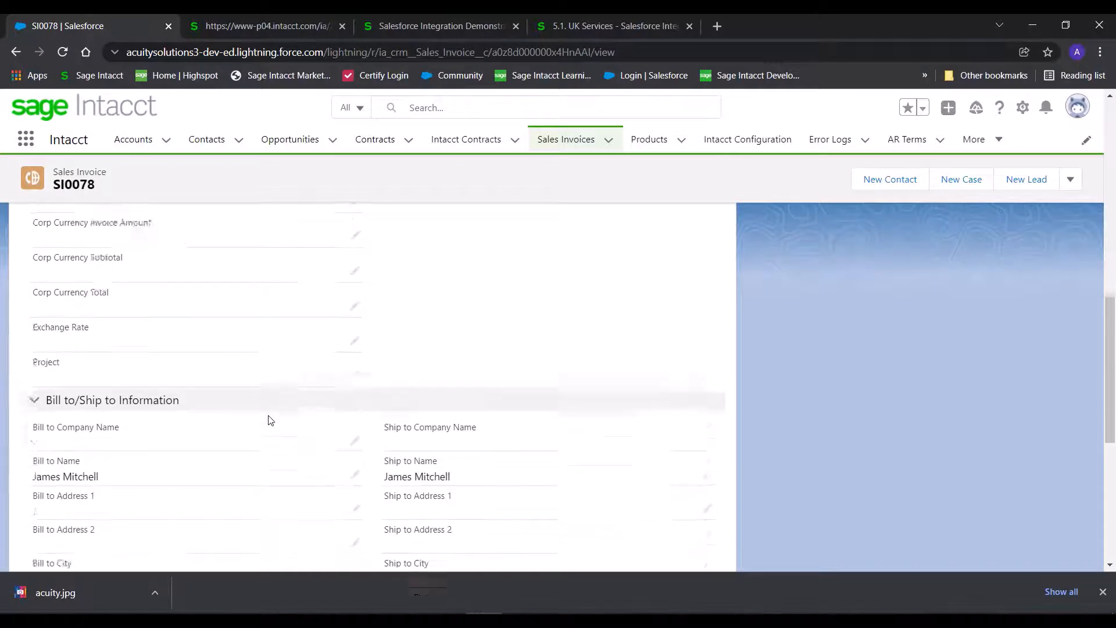